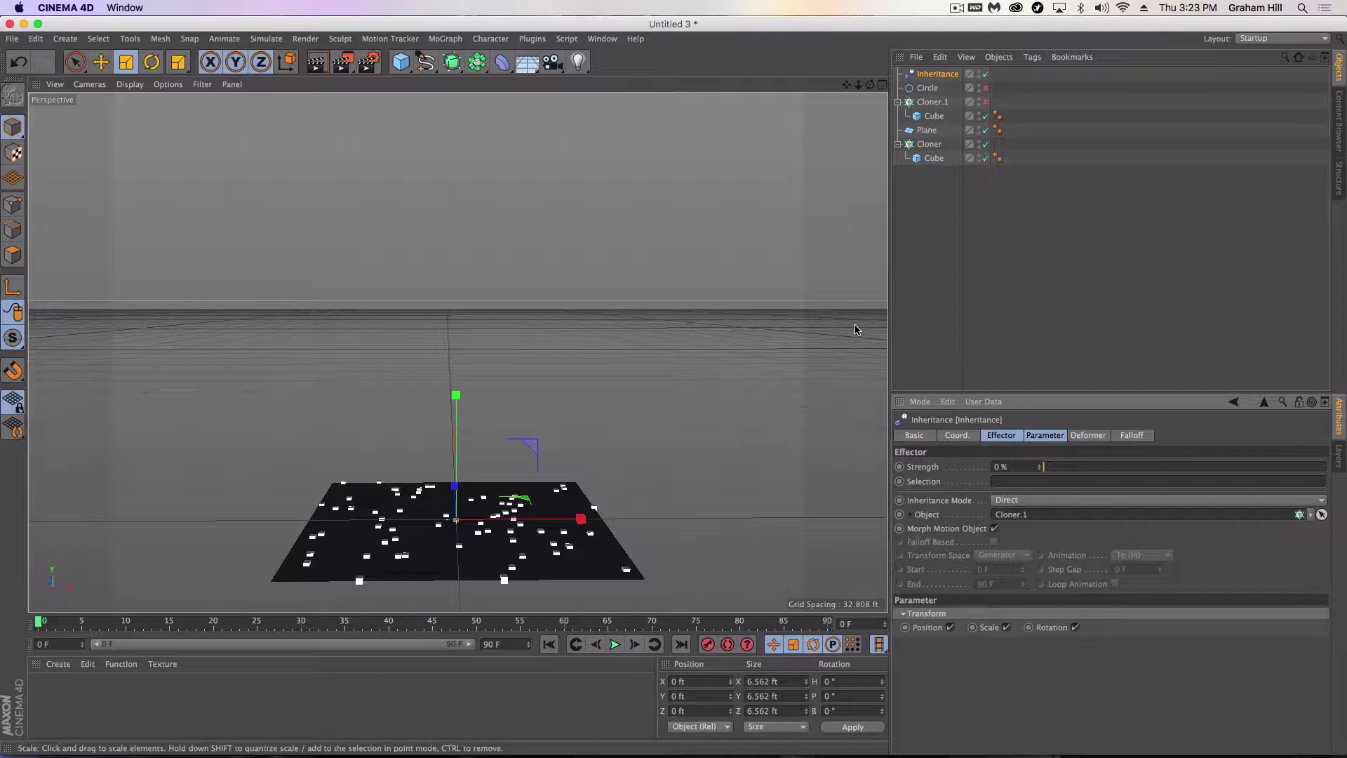
Preview the Inheritance effect, then start a new empty scene.
mouse_move(1047, 471)
left_mouse_down()
mouse_move(1343, 470)
mouse_move(1041, 460)
left_mouse_up()
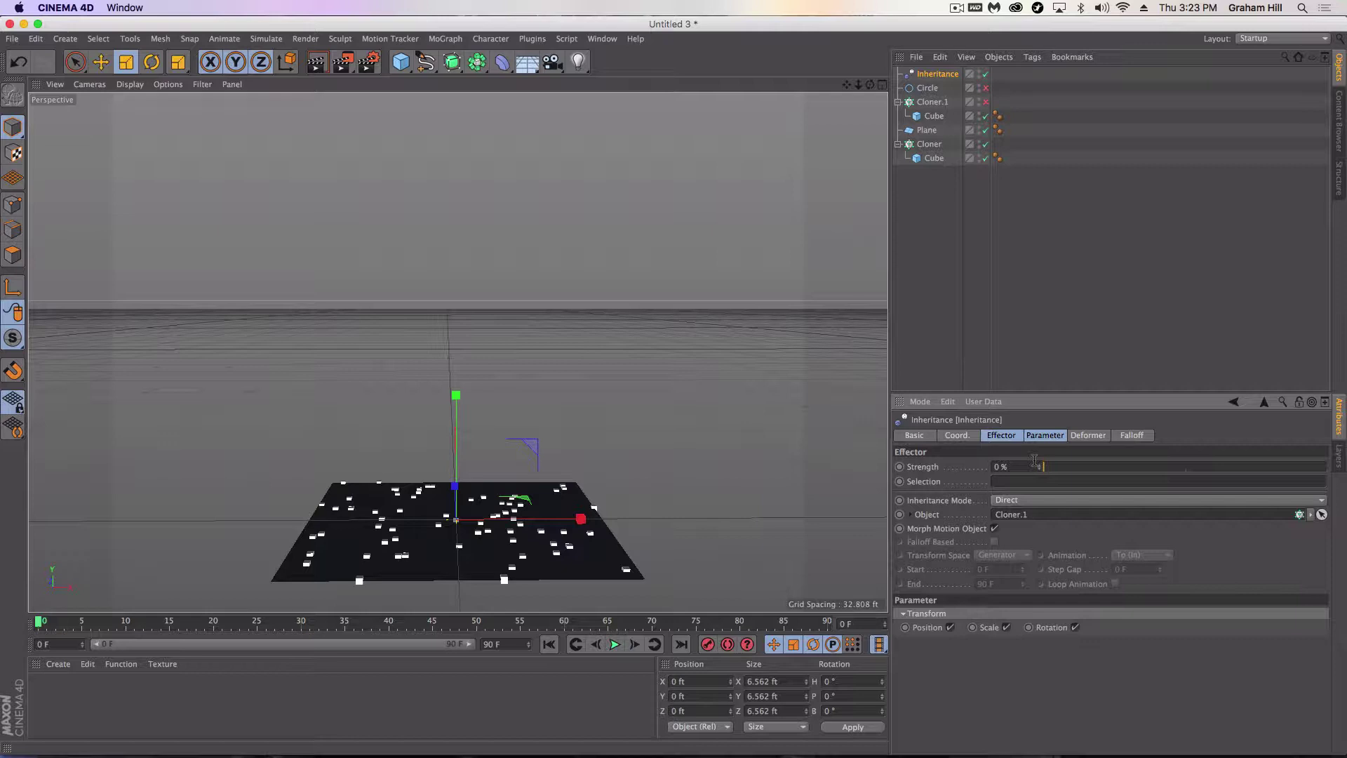
left_click(13, 39)
left_click(28, 59)
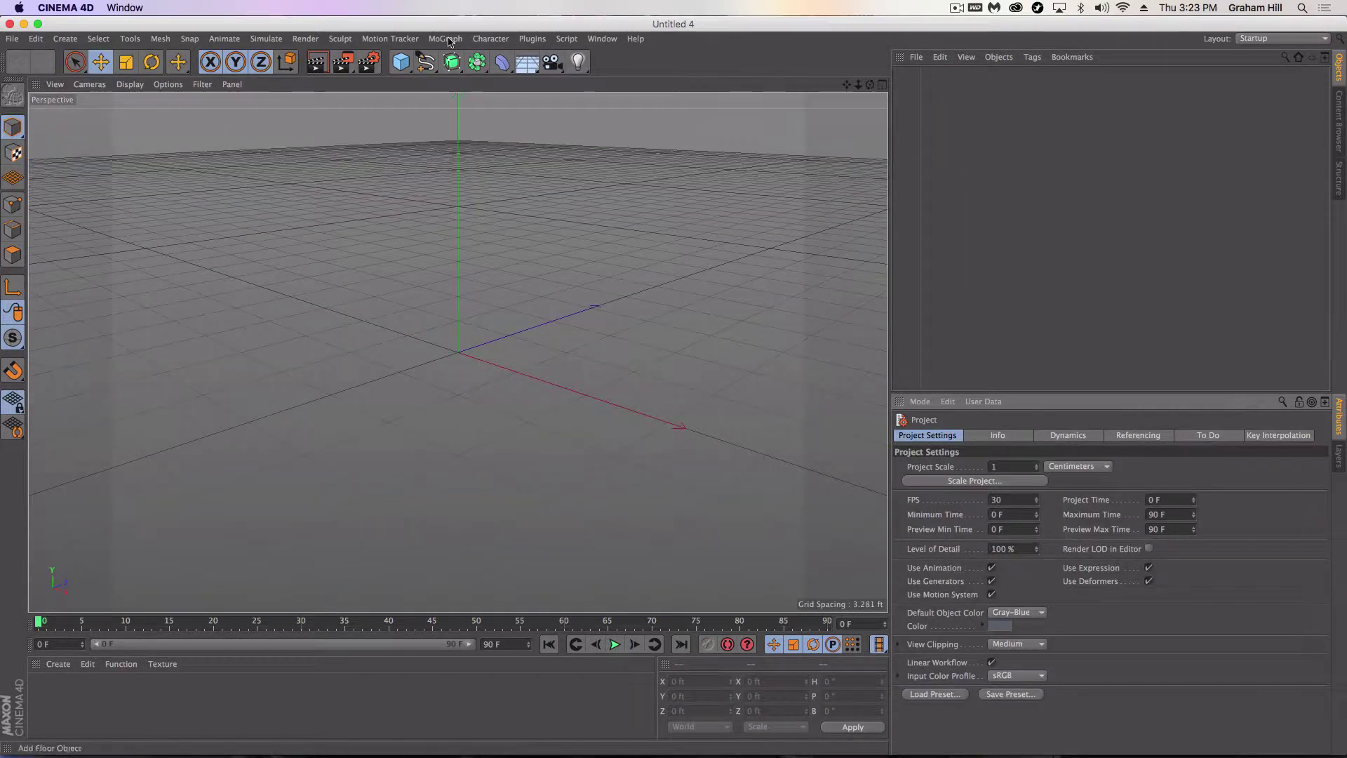
Add a sphere and scale it down to about 1.01 ft across, then deselect it.
left_click_drag(400, 61, 484, 106)
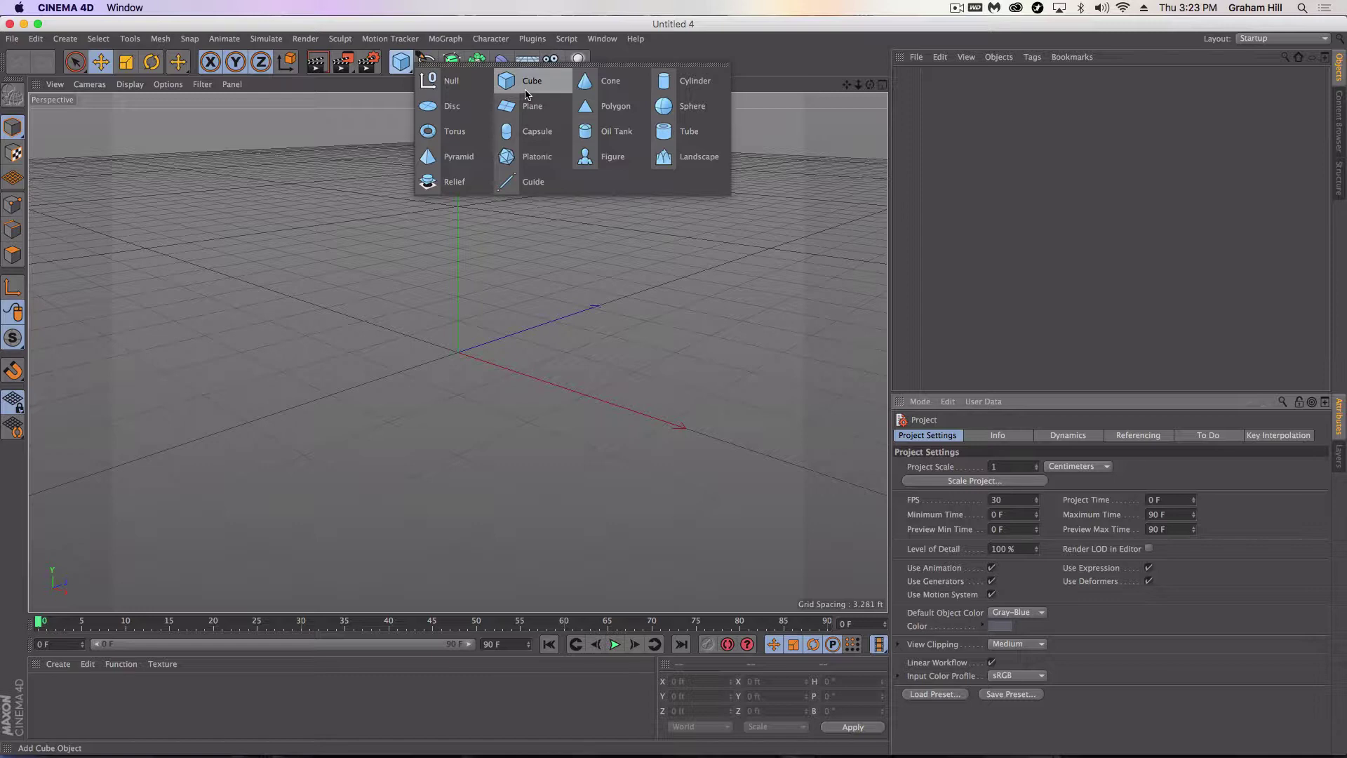
left_click(687, 106)
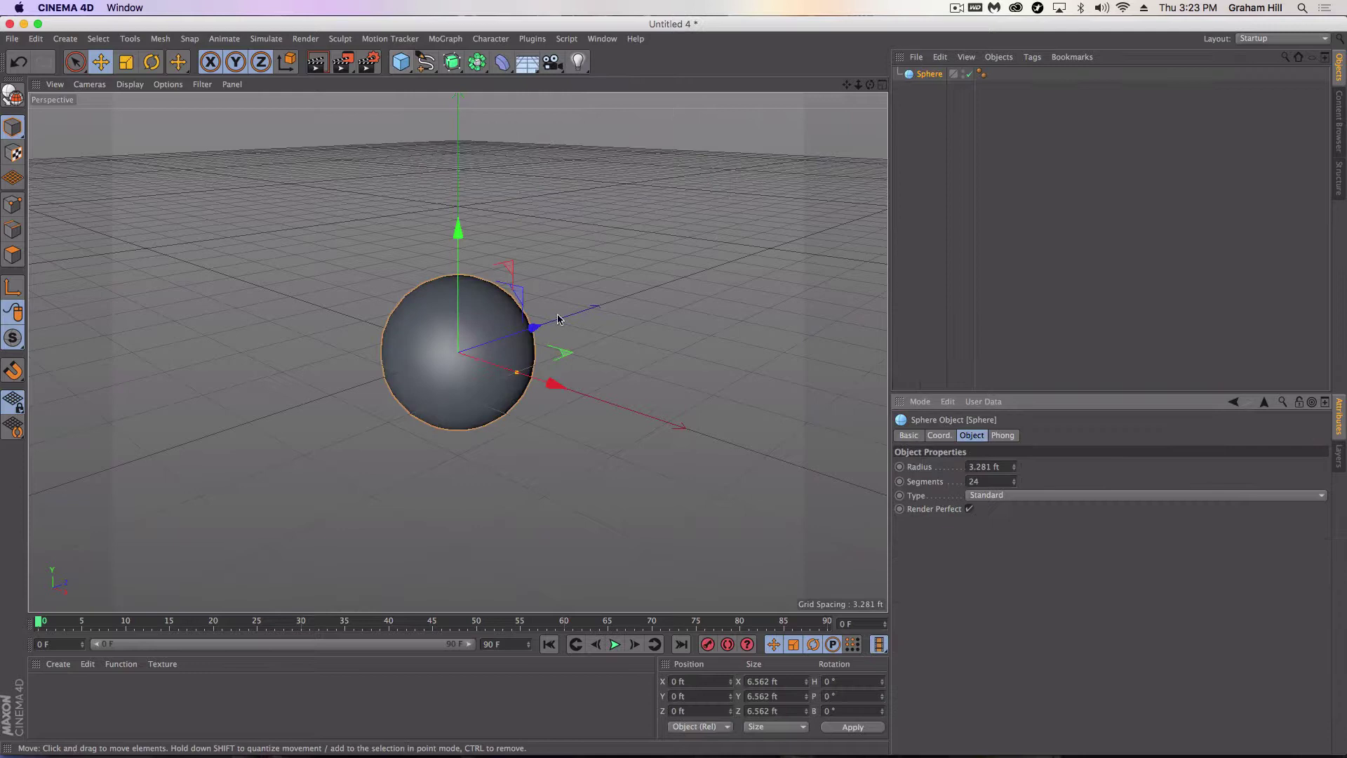
key("t")
left_click_drag(686, 316, 197, 394)
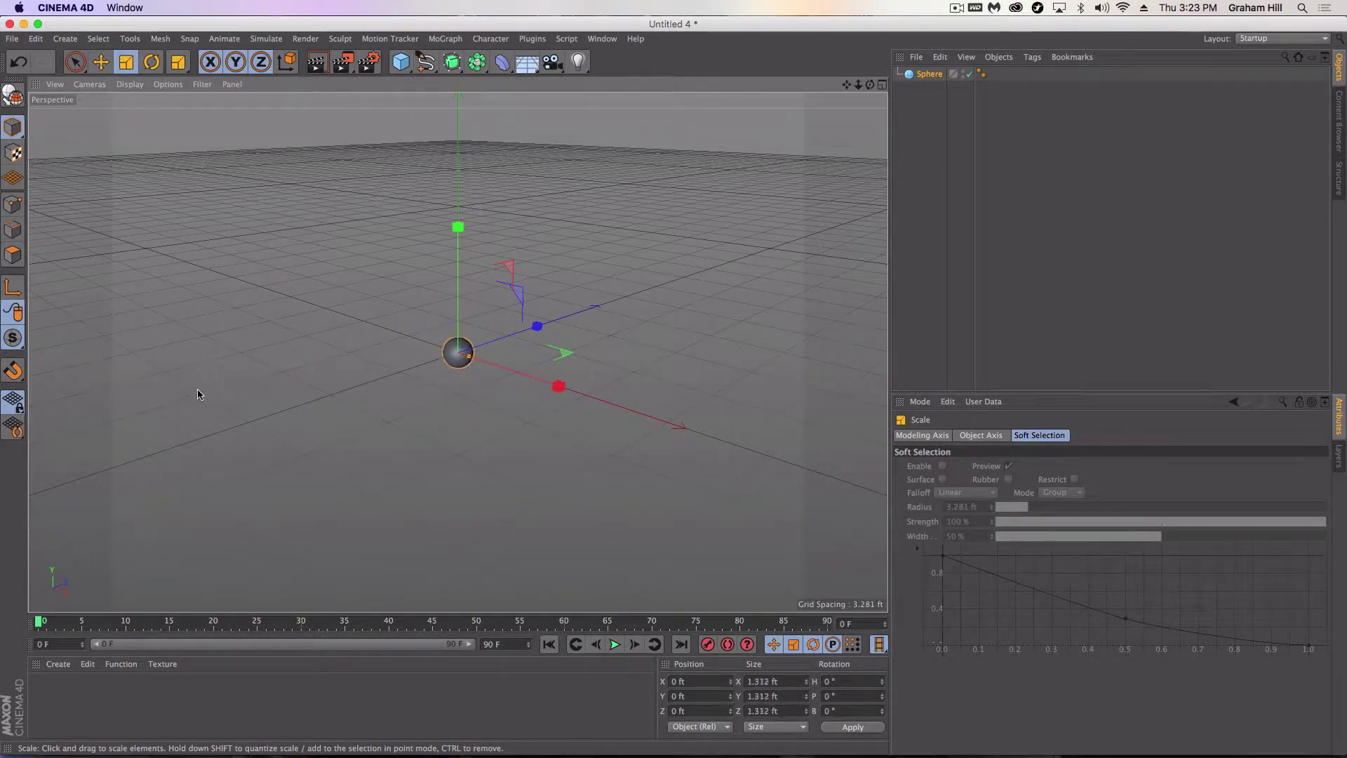
left_click(946, 141)
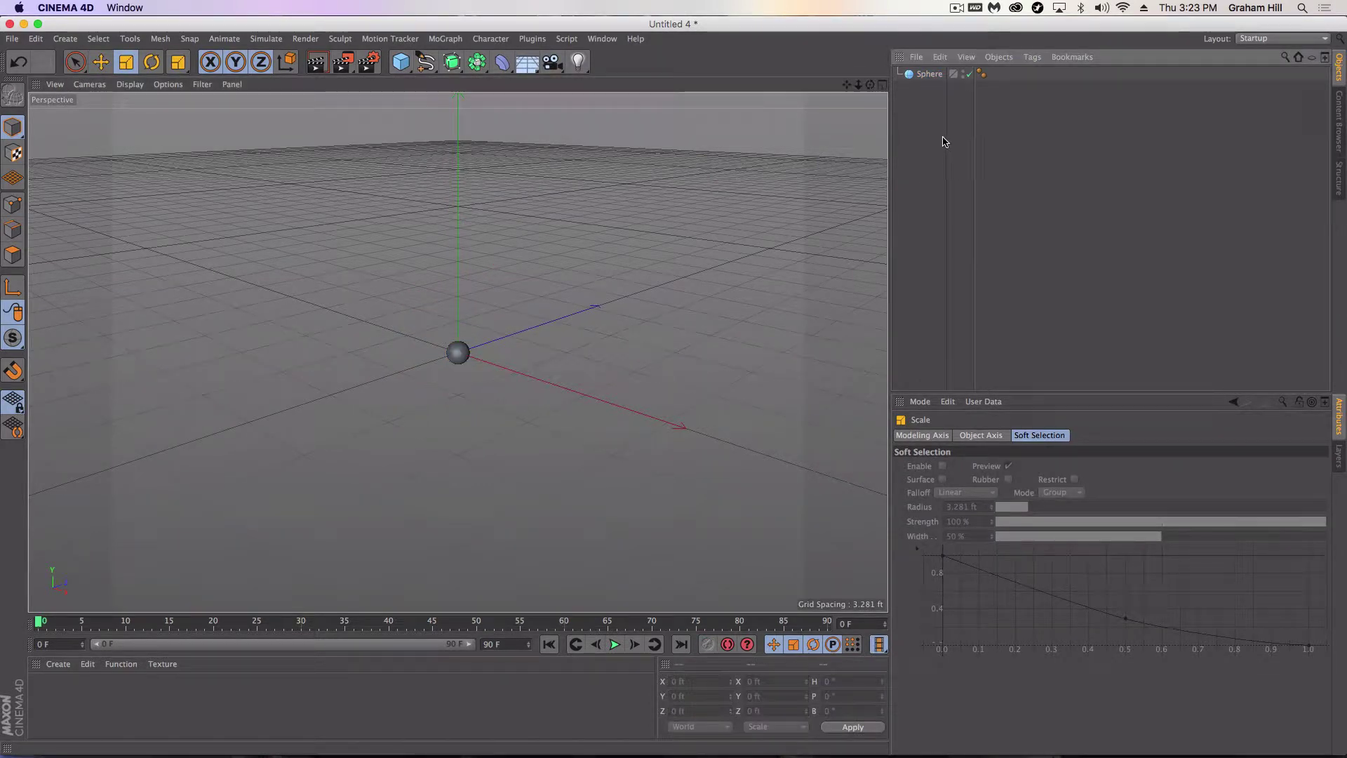
left_click(453, 63)
Add a Cloner and nest the sphere inside it, giving a vertical stack of three.
left_click(446, 39)
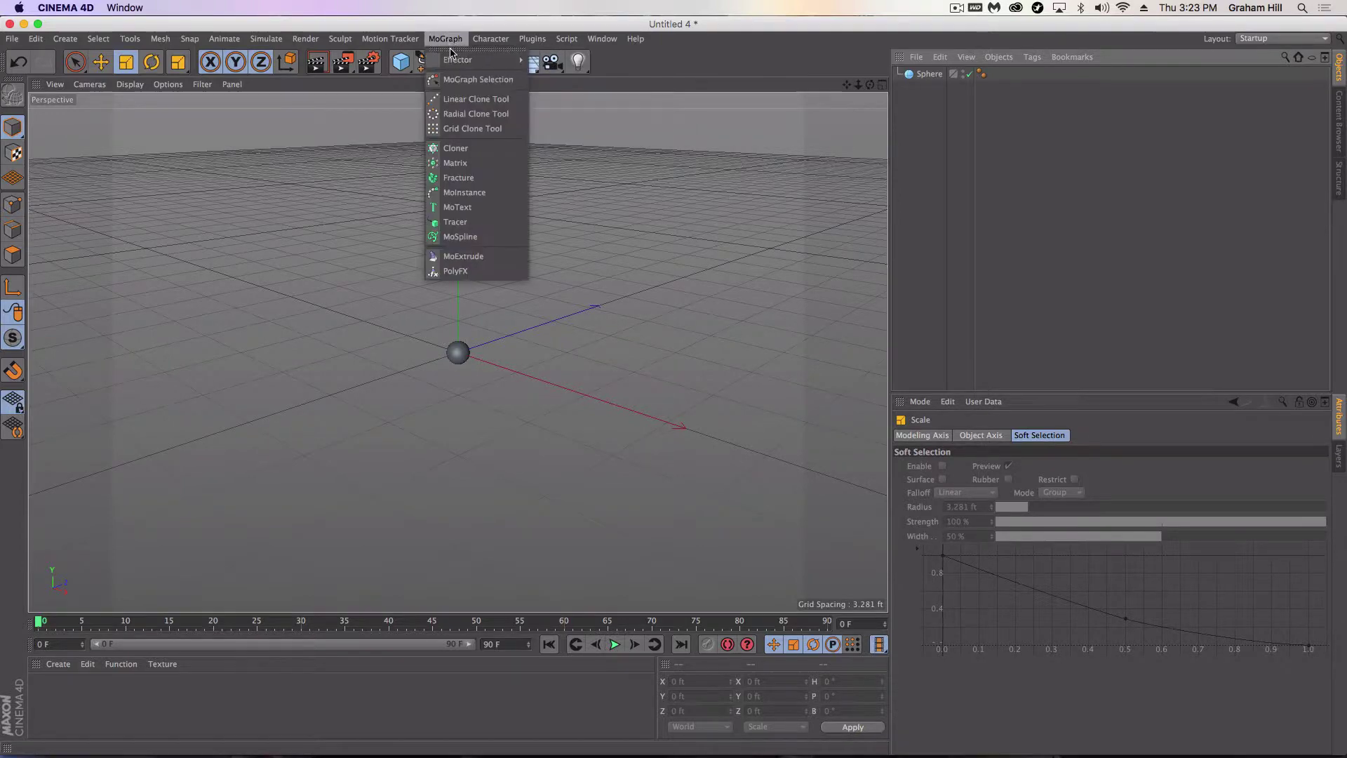
left_click(463, 145)
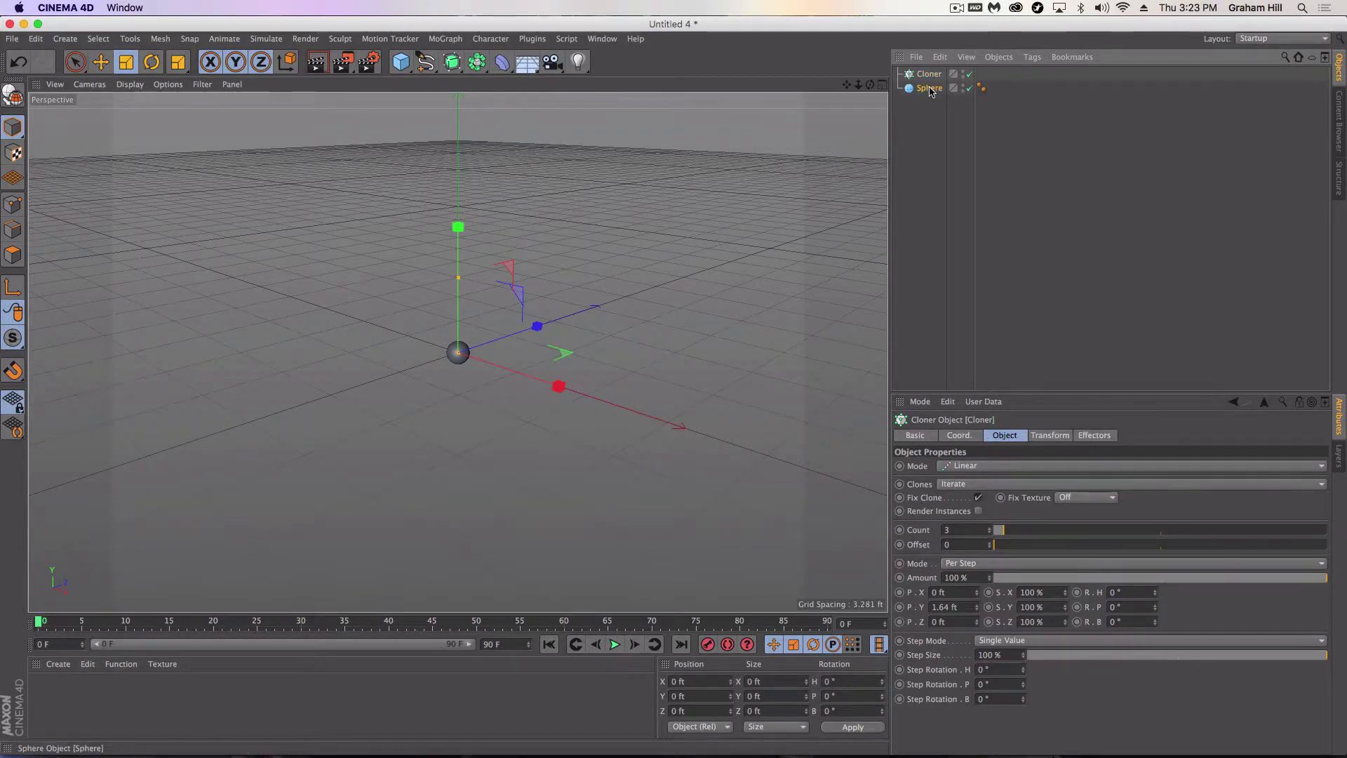
left_click_drag(929, 89, 931, 77)
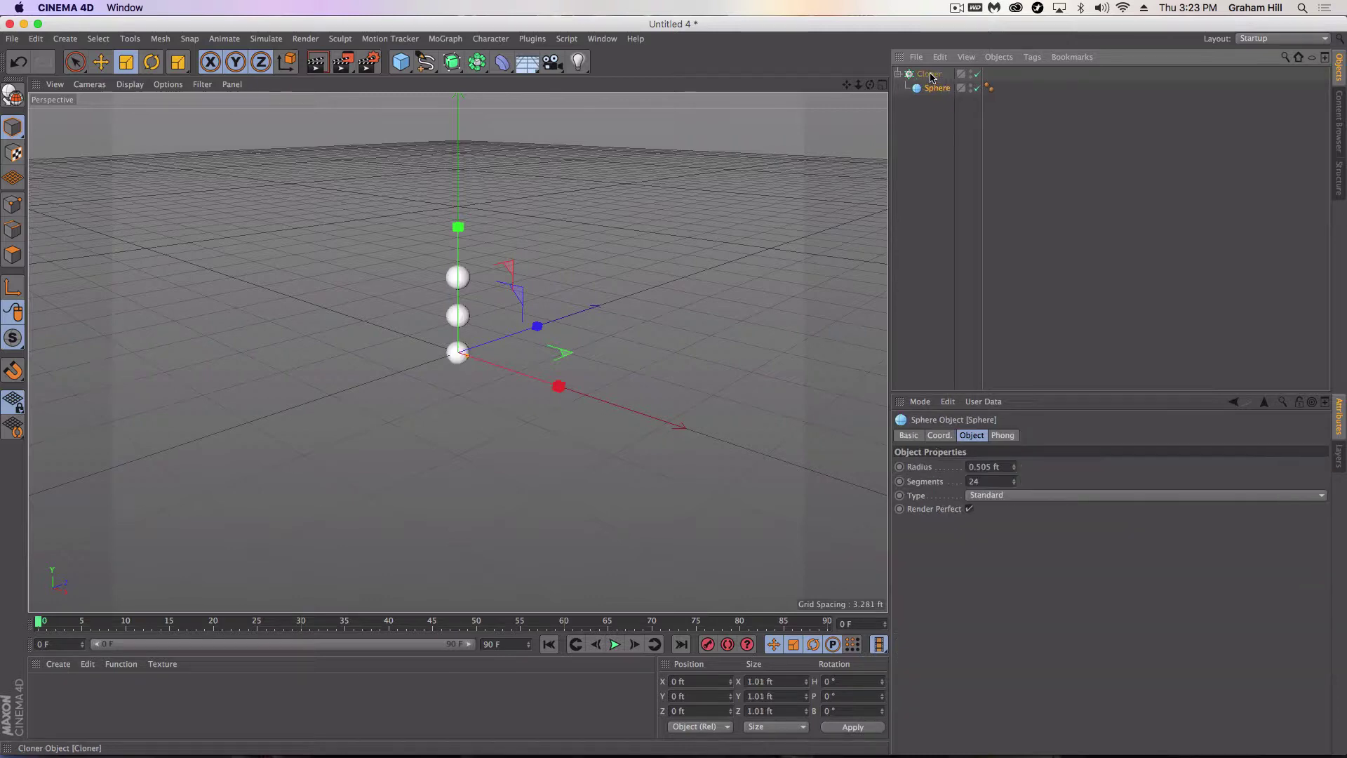
left_click(930, 75)
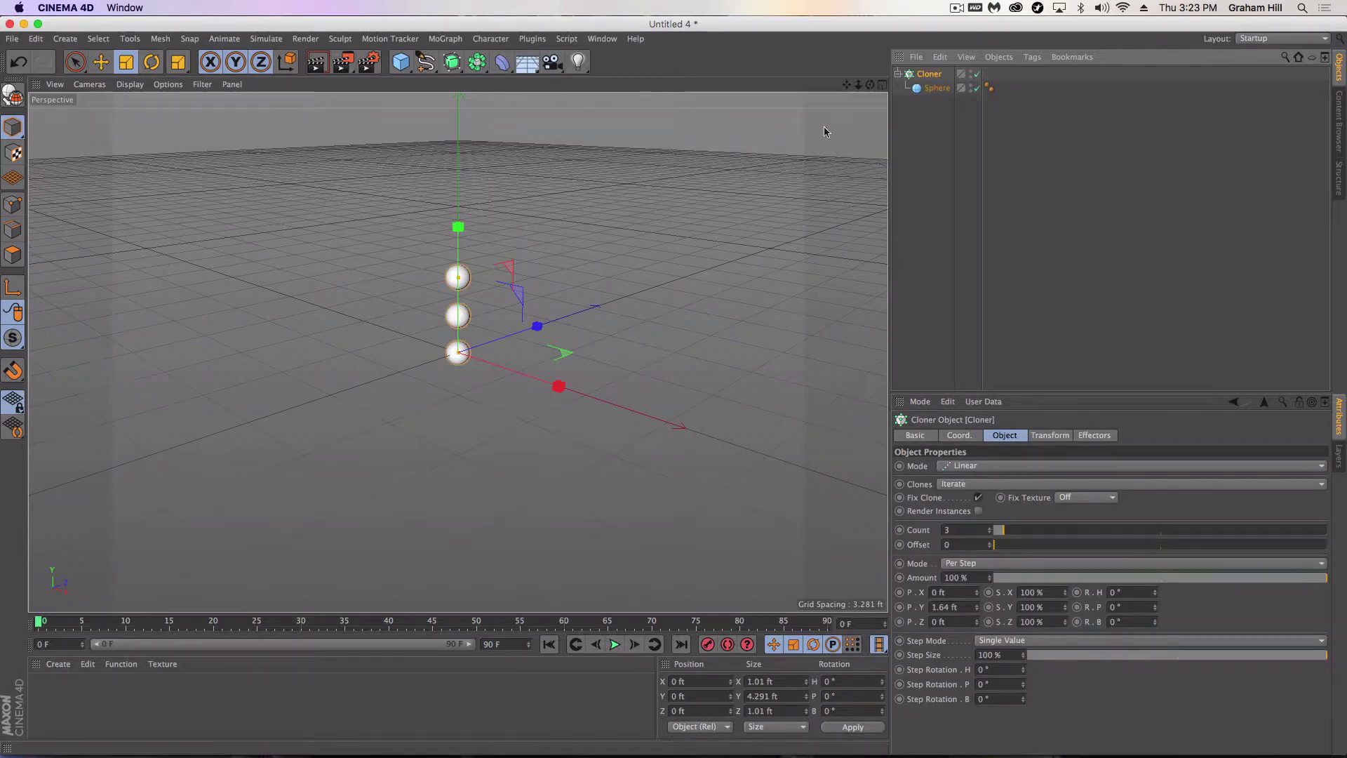
Add a 13.123 ft plane to the scene.
left_click(829, 128)
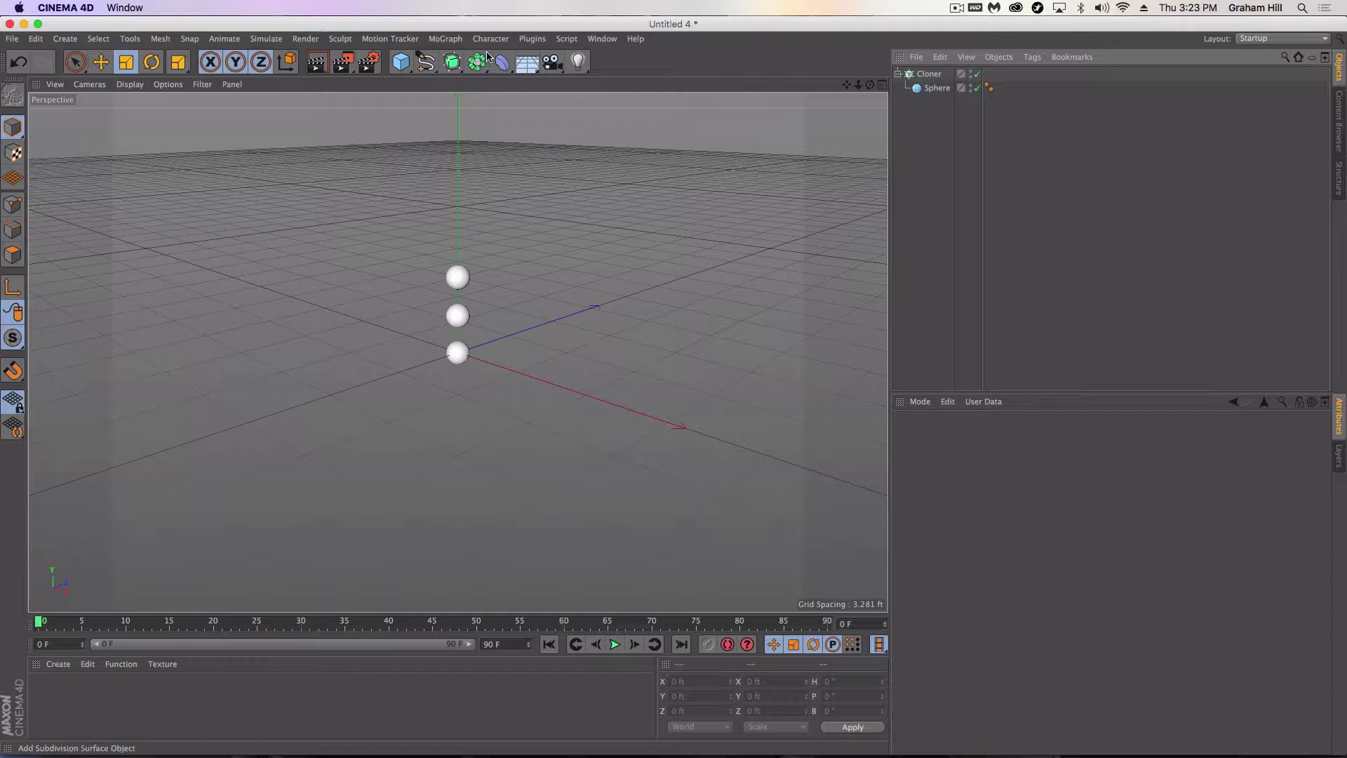
left_click(399, 64)
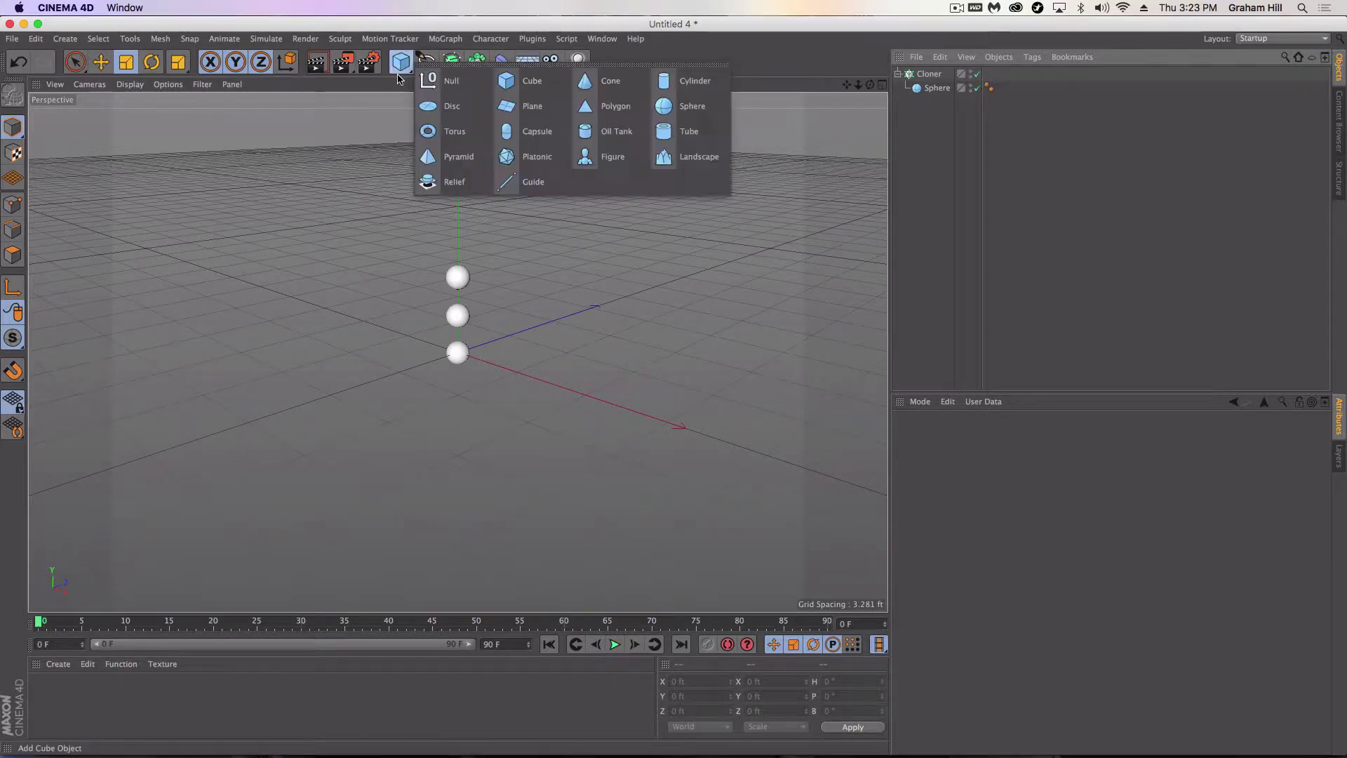
left_click(527, 107)
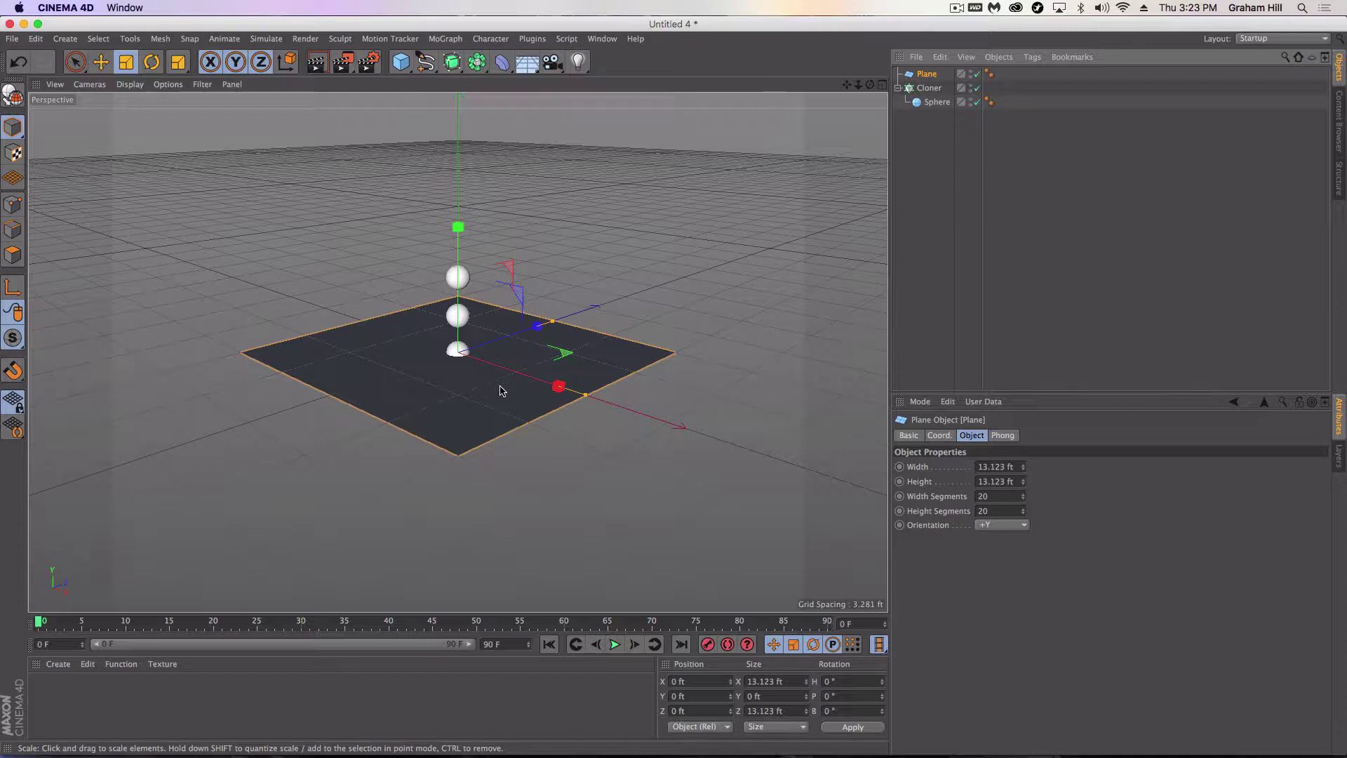
Switch the Cloner to Object mode with the Plane as its object, filling every vertex with spheres.
left_click(929, 89)
left_click(978, 465)
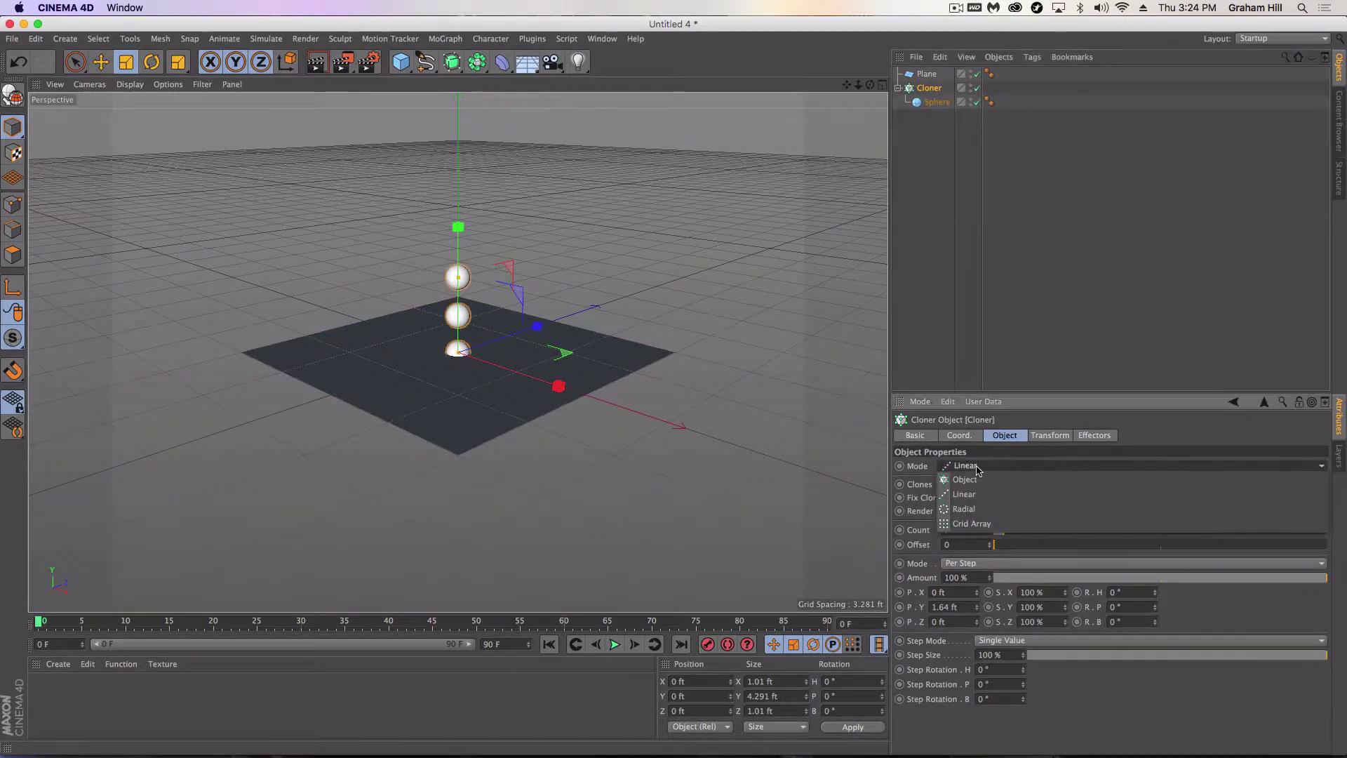
left_click(972, 476)
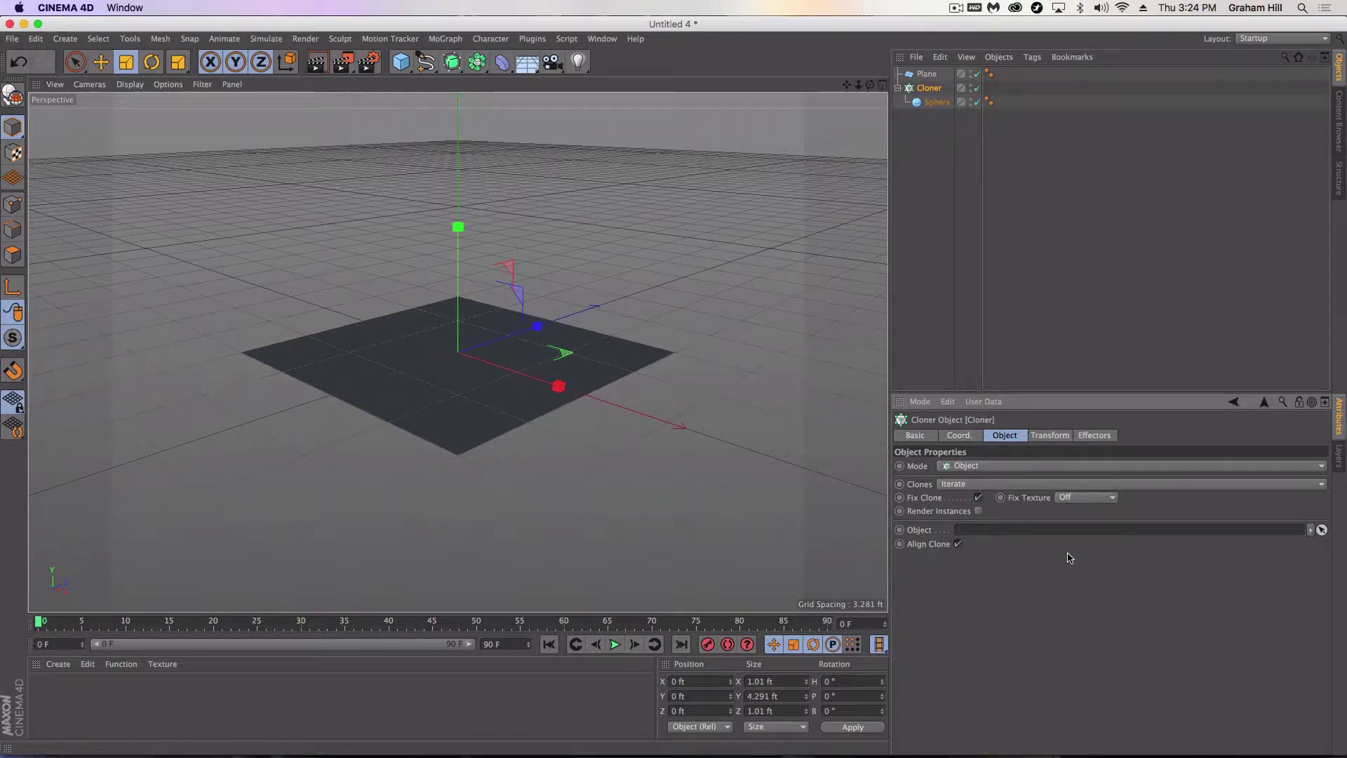
left_click_drag(927, 74, 977, 533)
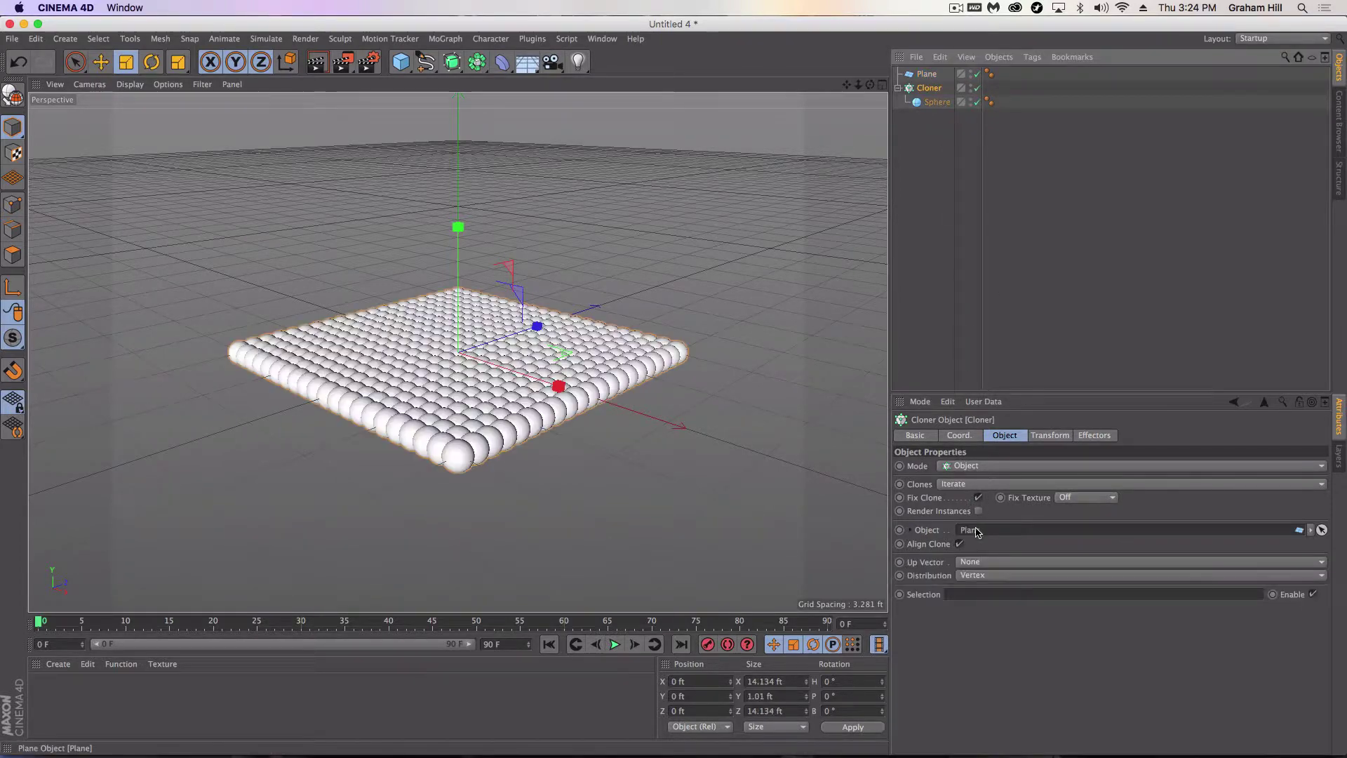
Set the plane's Width and Height Segments to 10.
left_click(926, 74)
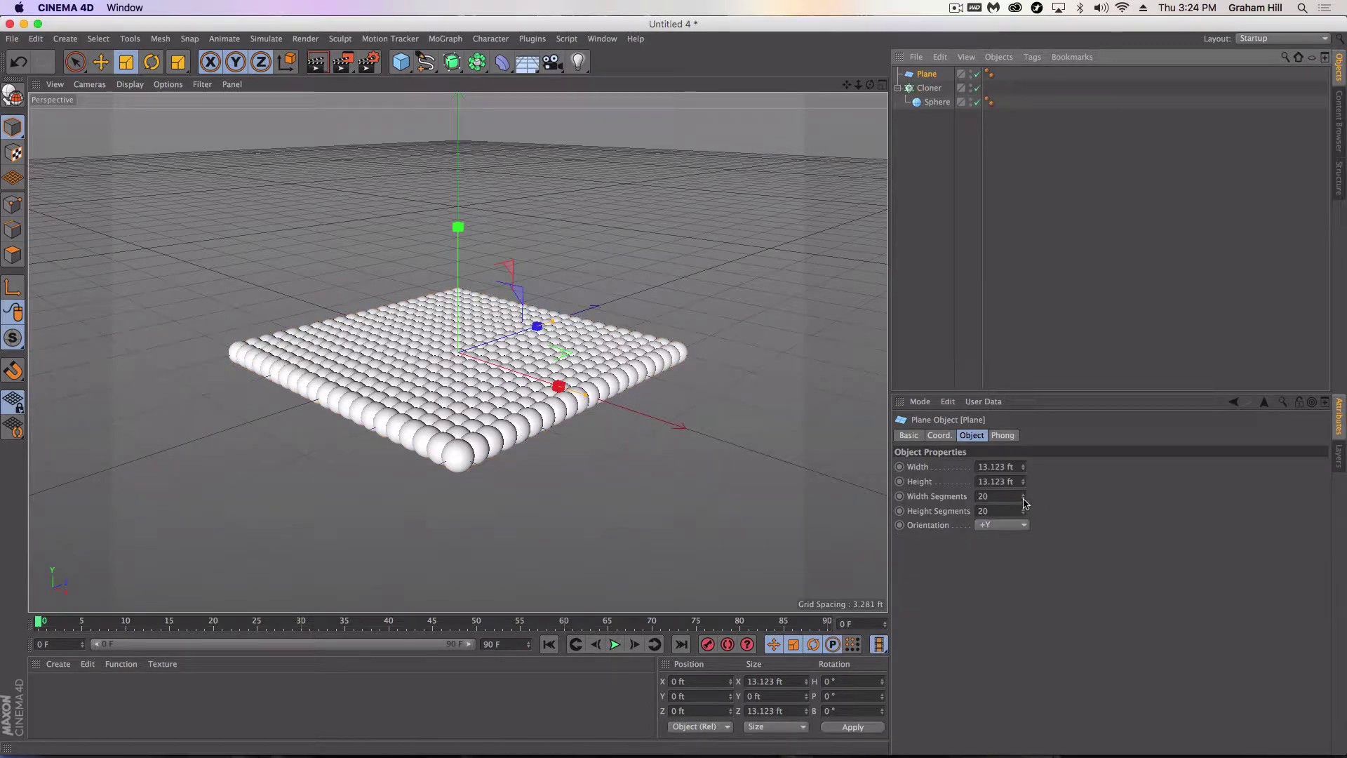
left_click_drag(1024, 499, 1023, 499)
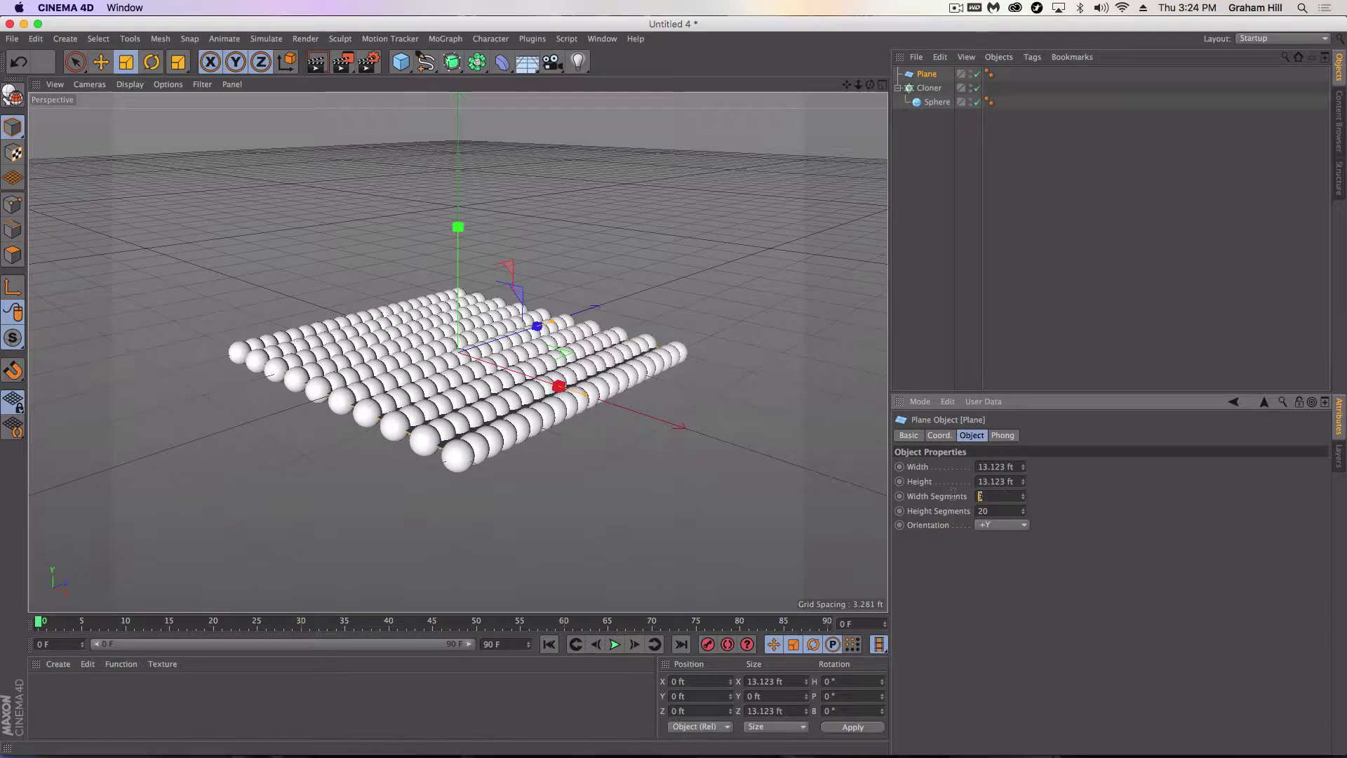
double_click(989, 510)
type("10")
key("Return")
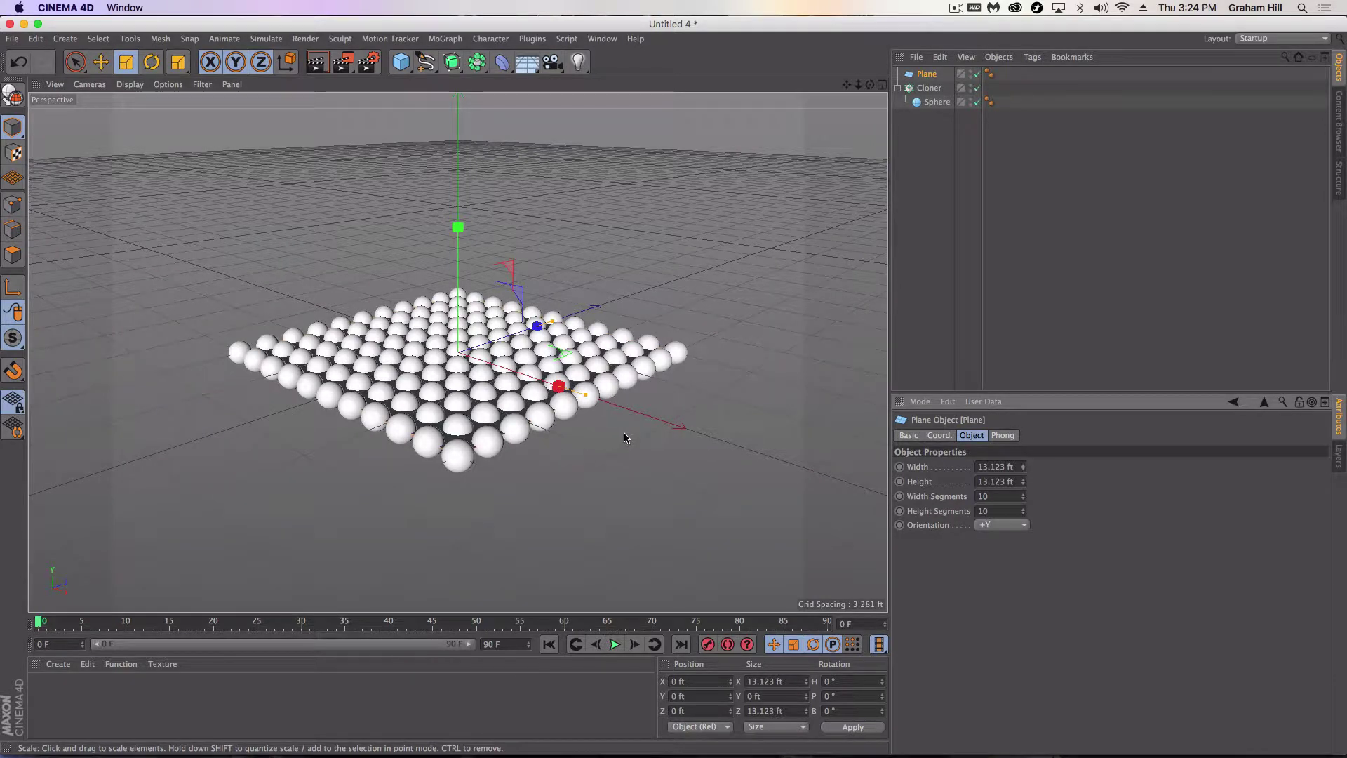
Shrink the sphere to a 0.351 ft radius and orbit to a front view of the grid.
left_click(933, 103)
left_click_drag(722, 196, 525, 225)
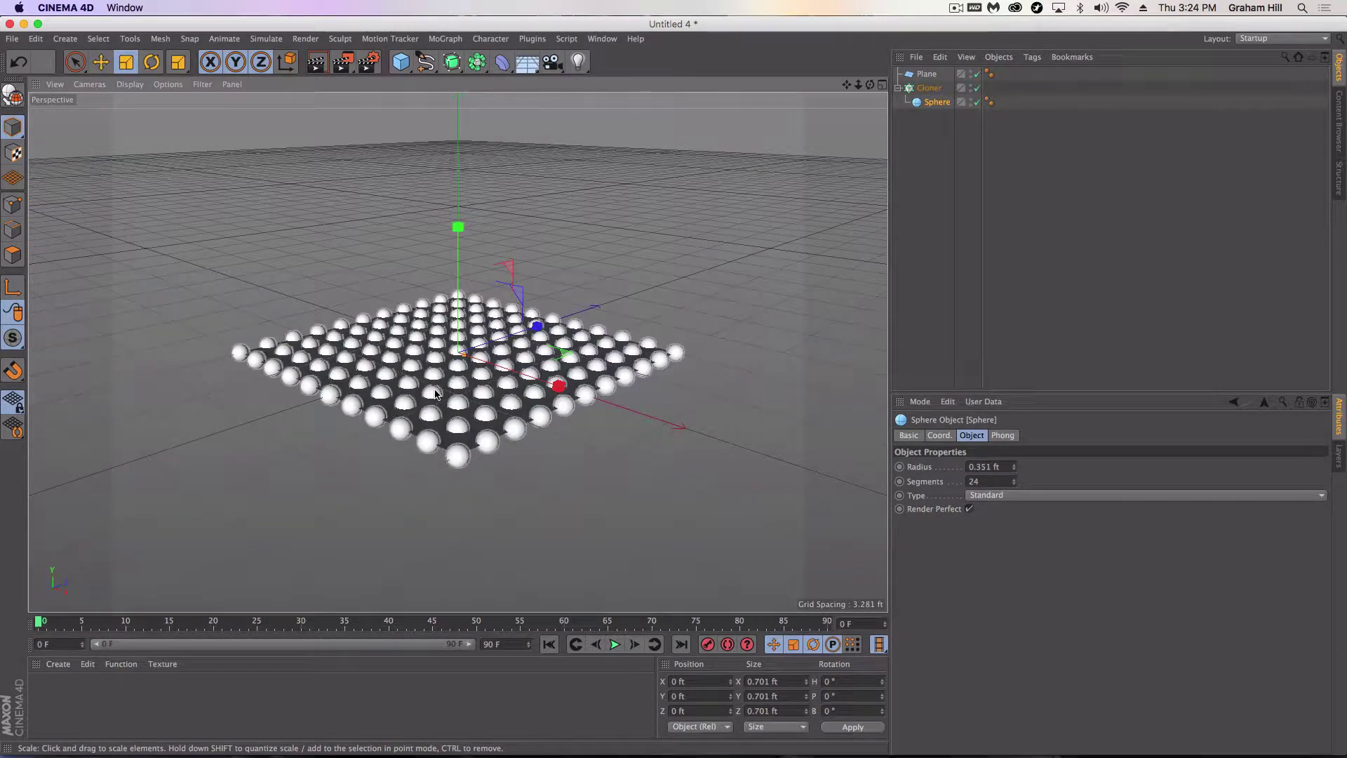
left_click_drag(434, 393, 538, 409, "alt")
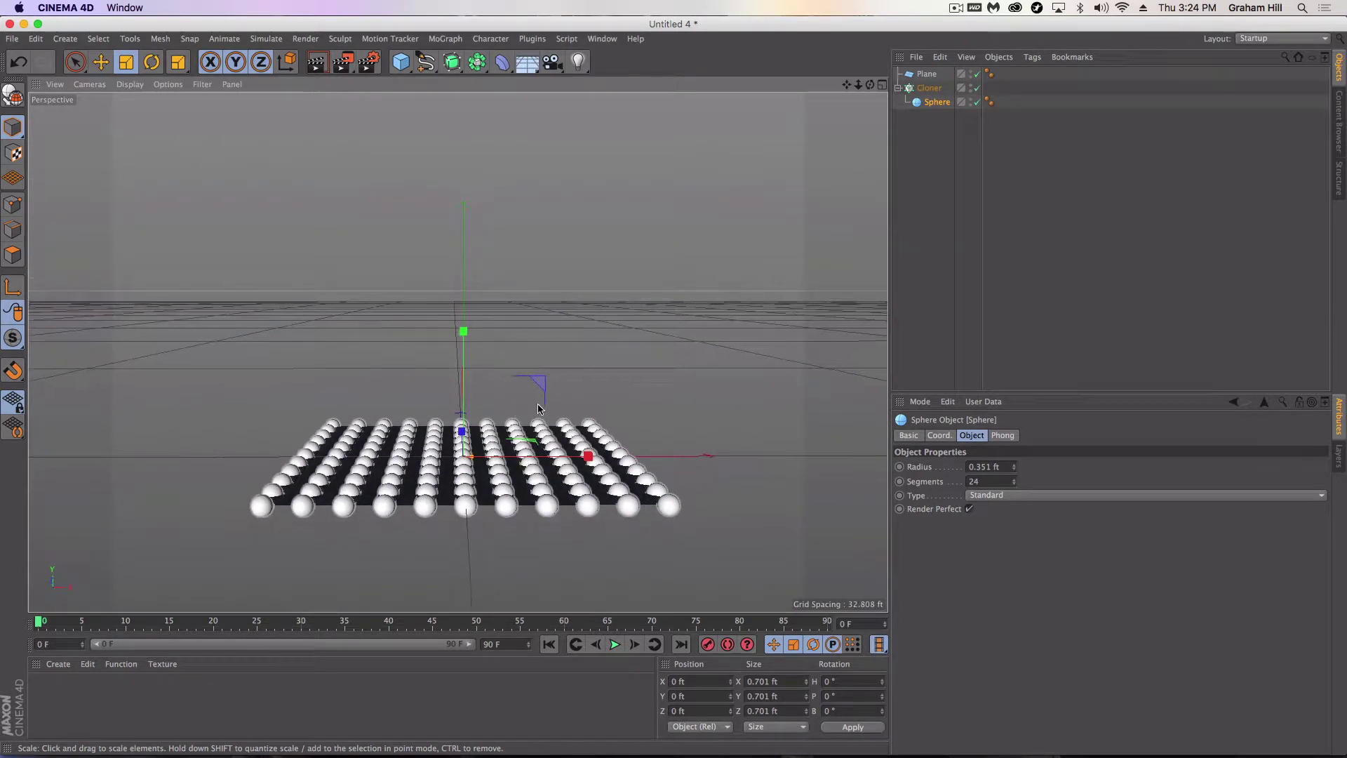
Recenter the view on the sphere grid and add a Star spline.
left_click(683, 366)
left_click_drag(683, 367, 637, 379, "alt")
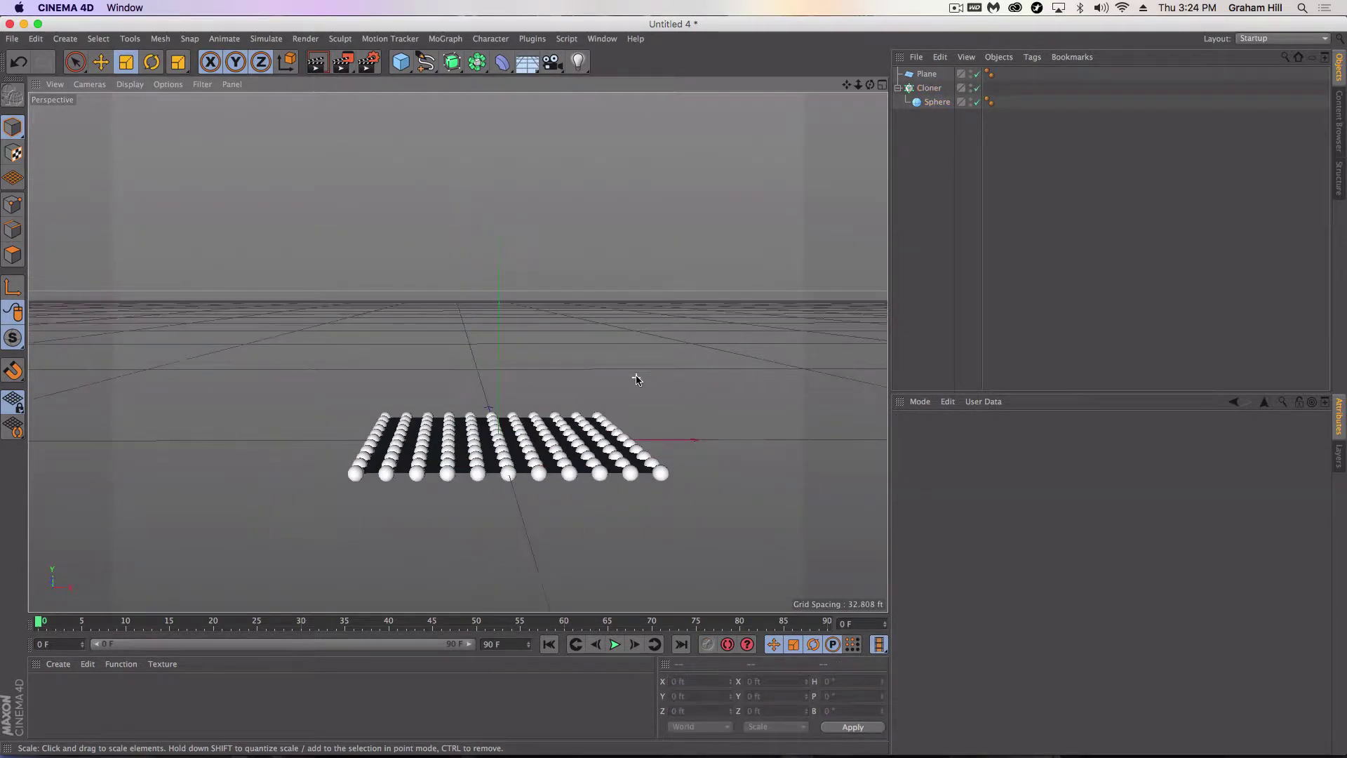
middle_click_drag(608, 360, 565, 379, "alt")
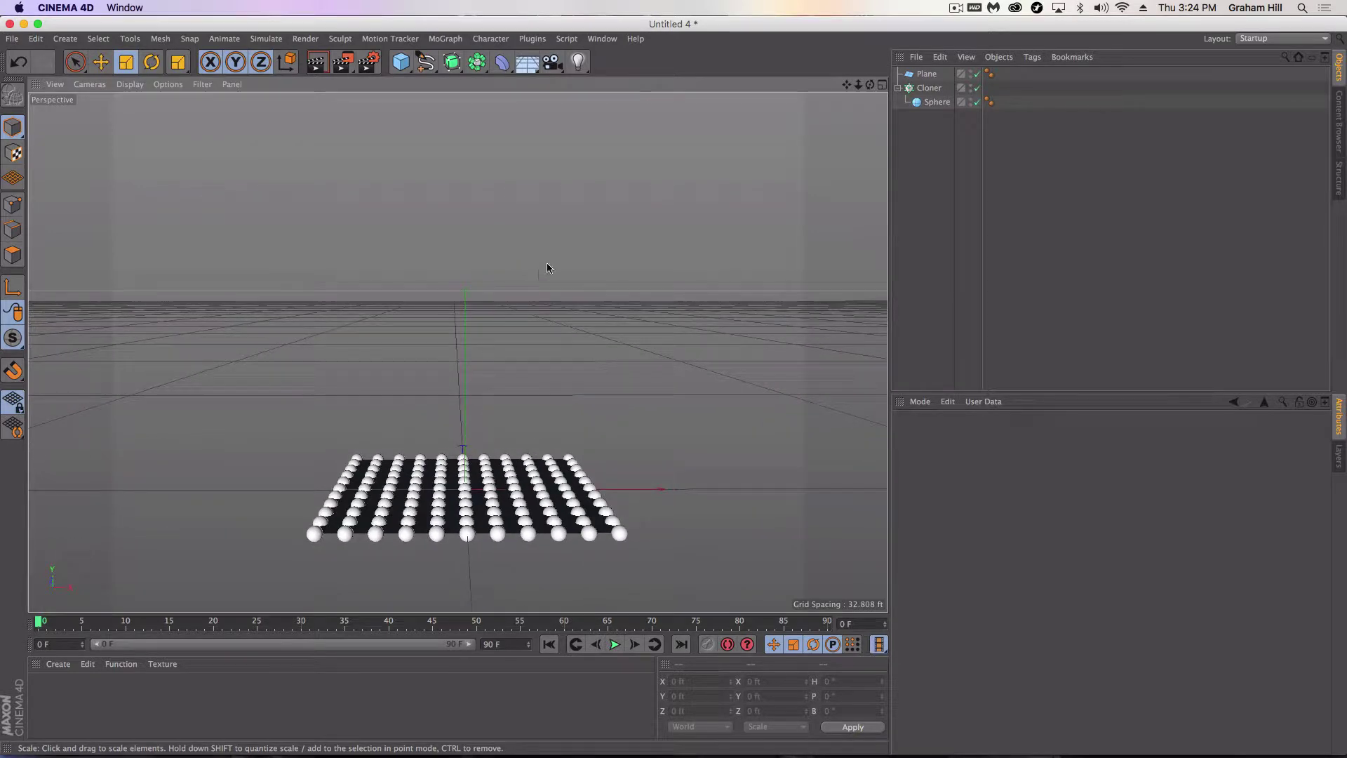
left_click(401, 62)
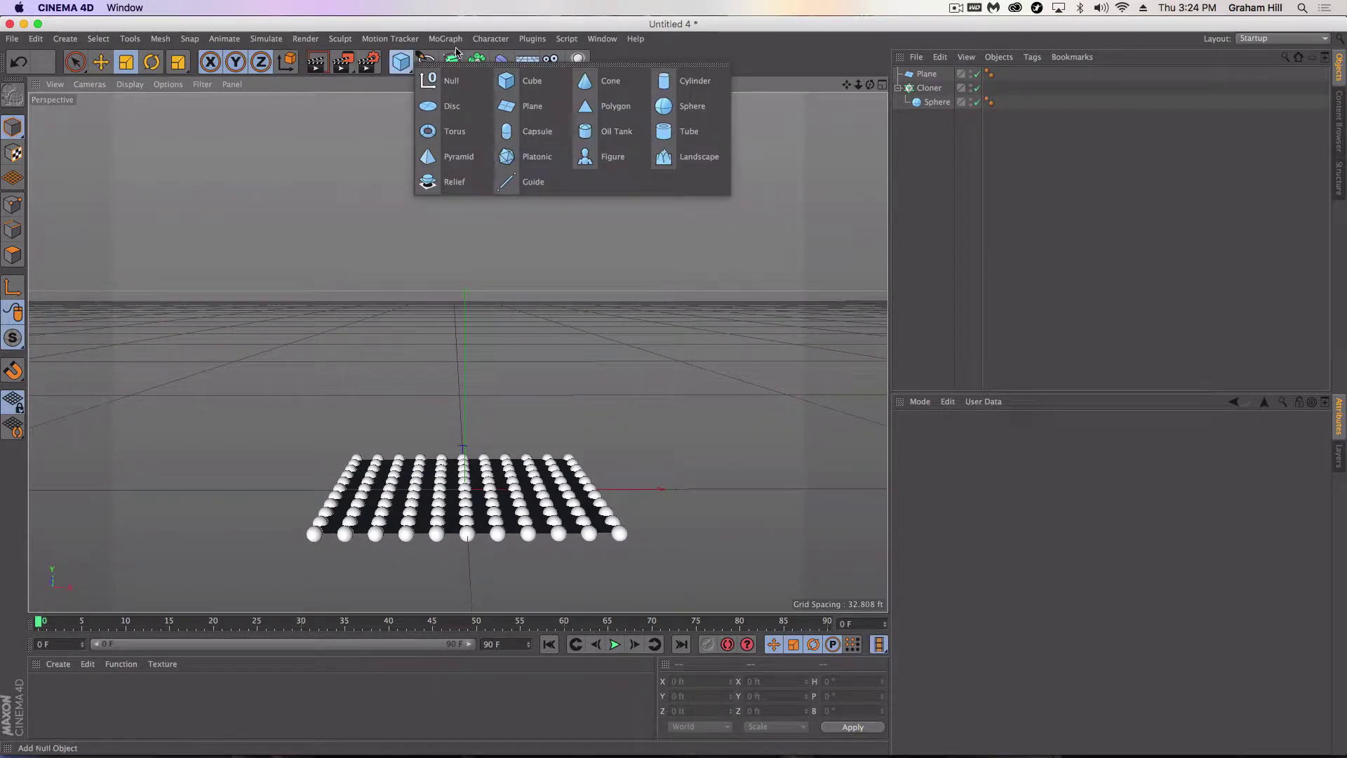
left_click(425, 61)
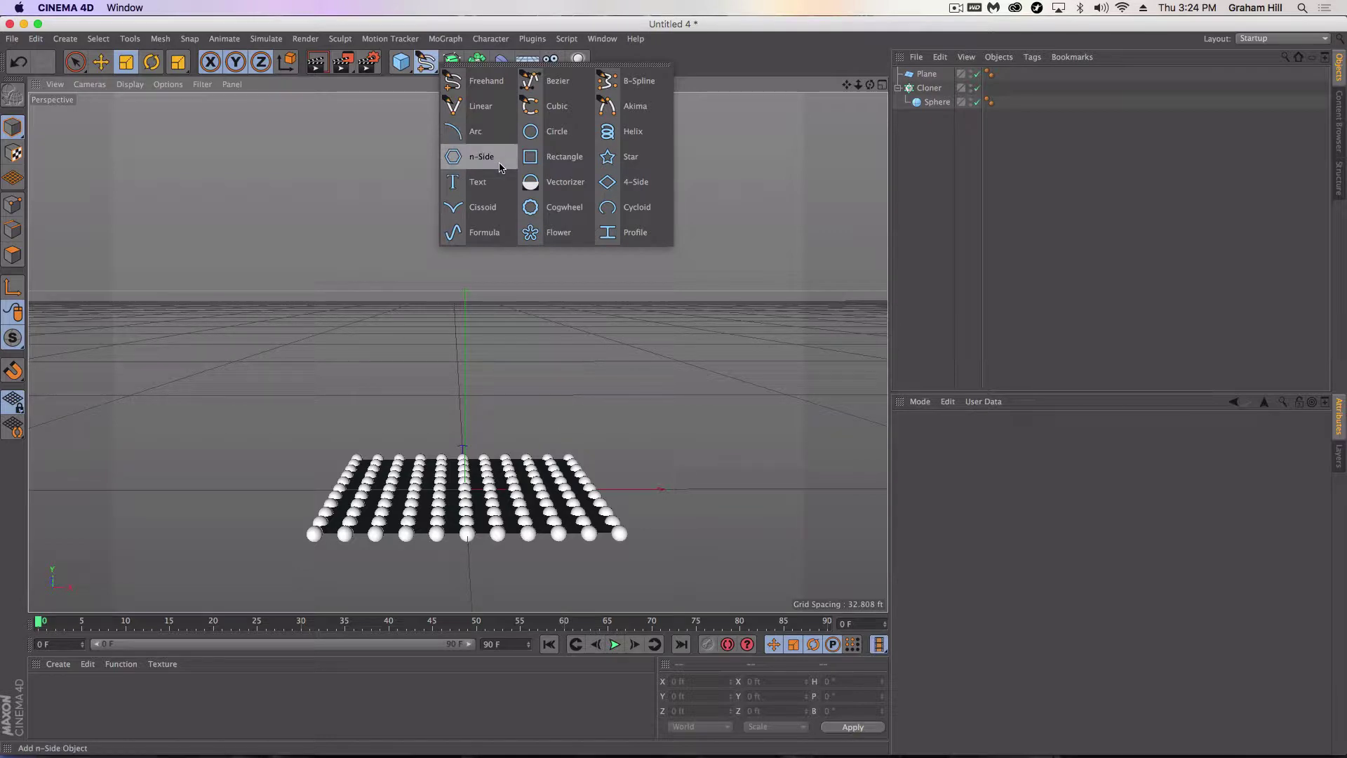
left_click(617, 157)
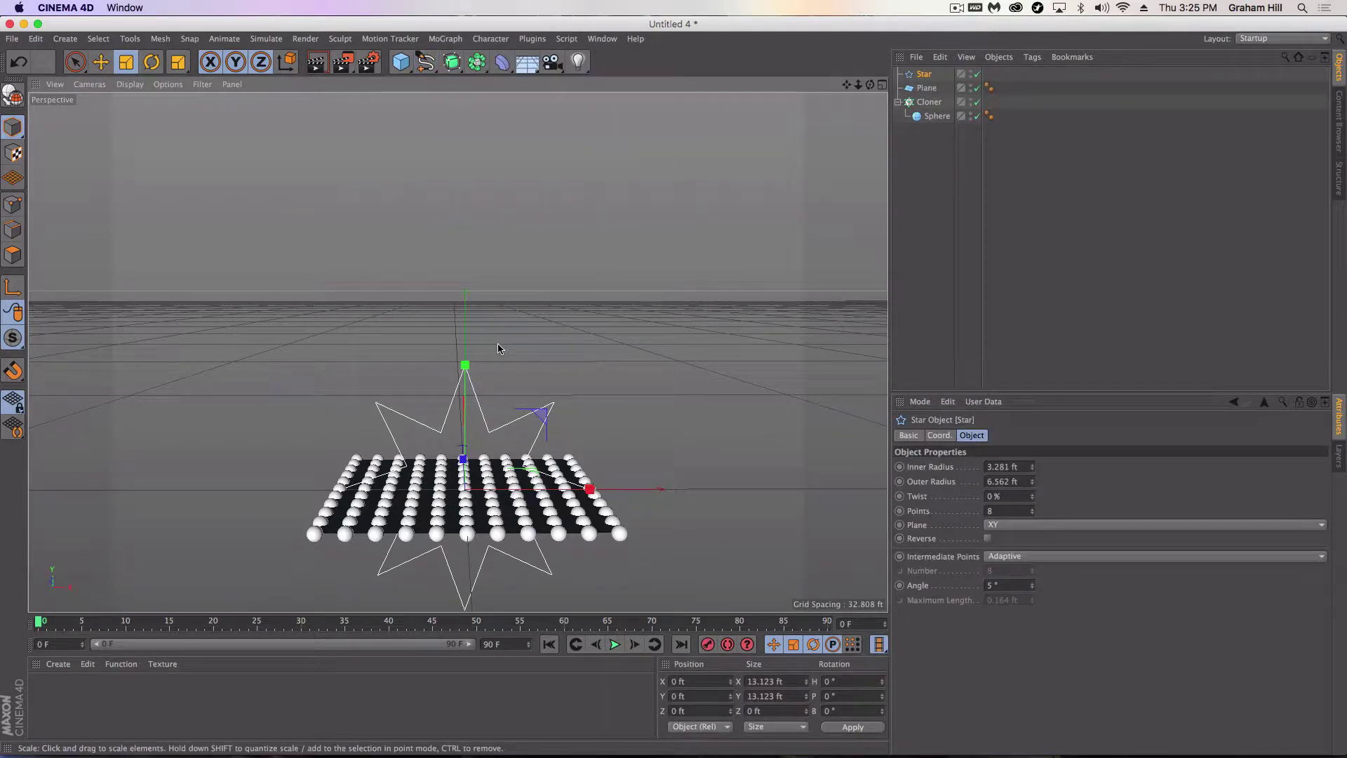
Raise the star to about 14.5 ft above the grid, then deselect it.
key("e")
left_click_drag(465, 365, 475, 97)
scroll(478, 262, "down", 3)
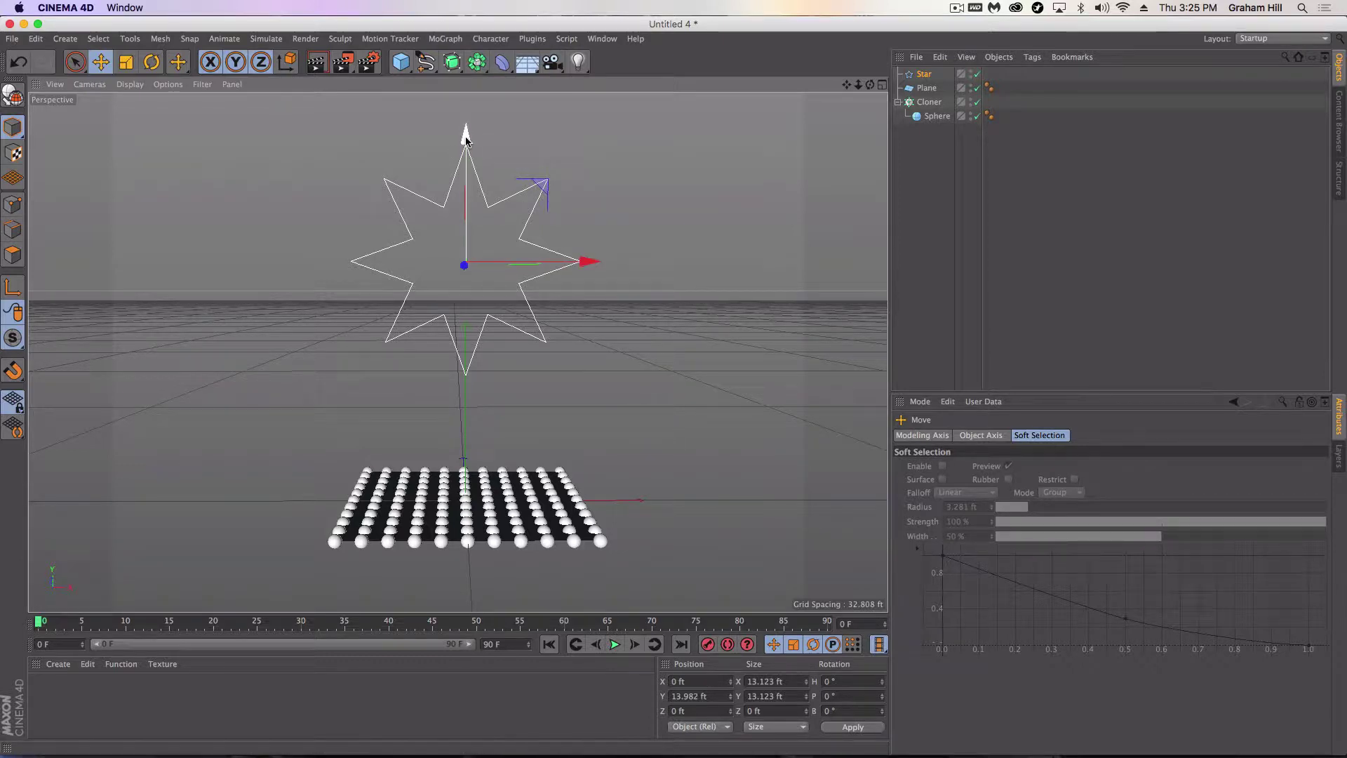
left_click_drag(467, 141, 471, 134)
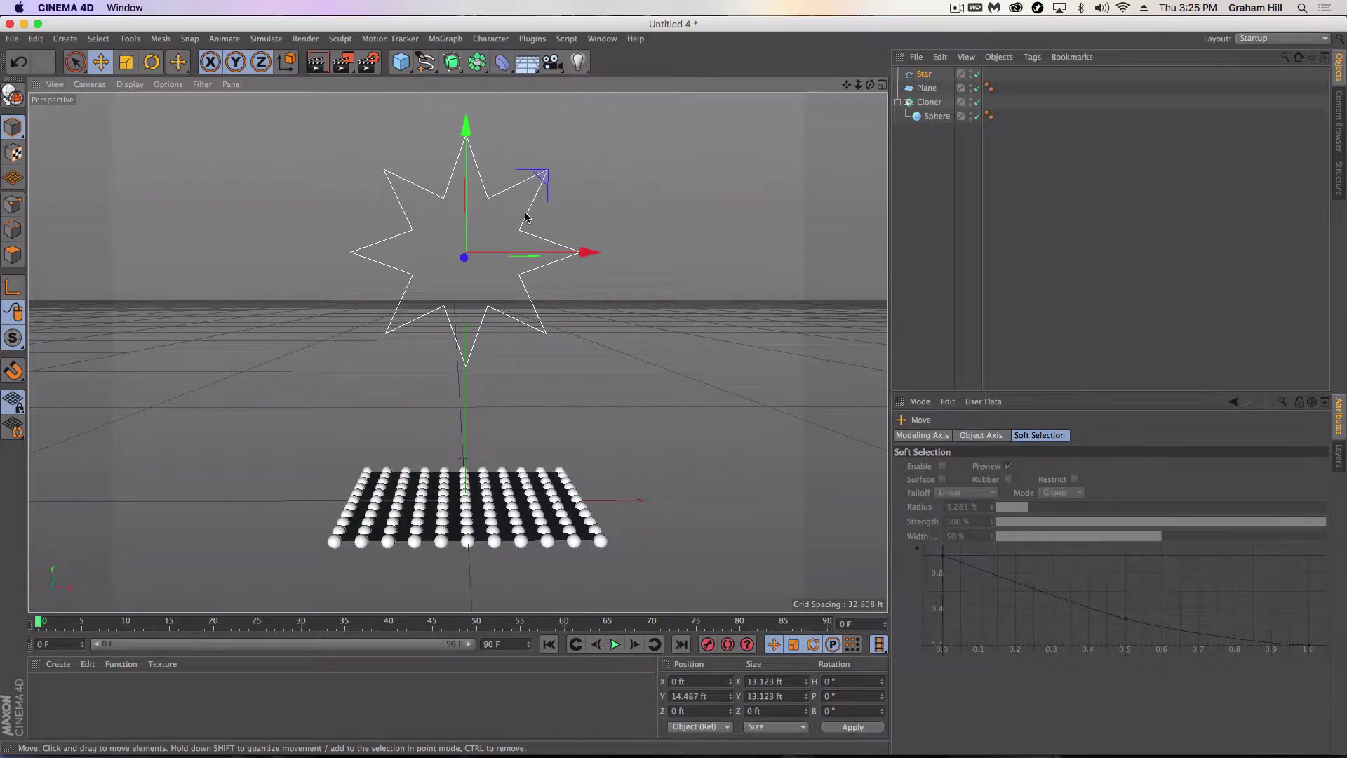
left_click(854, 169)
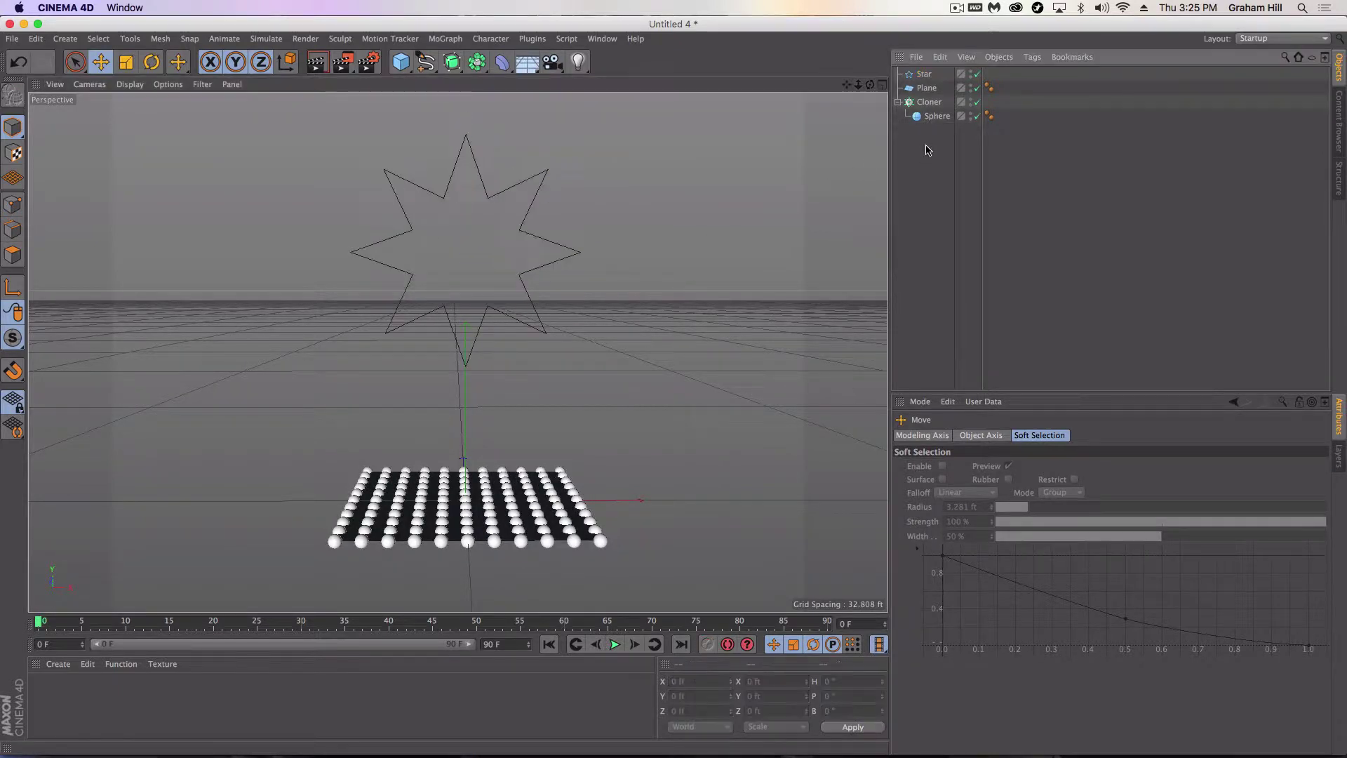
Add a second Cloner and put a copy of the sphere inside Cloner.1.
left_click(446, 38)
left_click(473, 148)
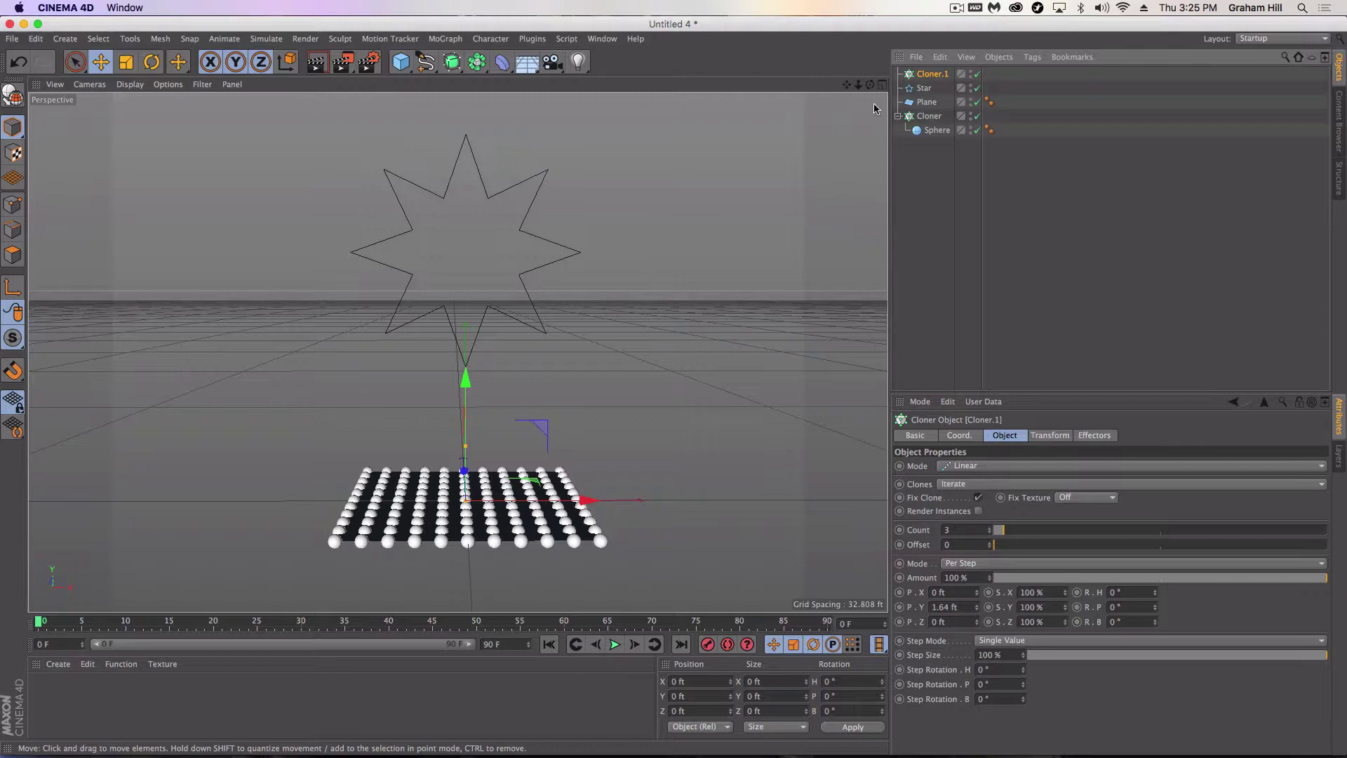
left_click(938, 130)
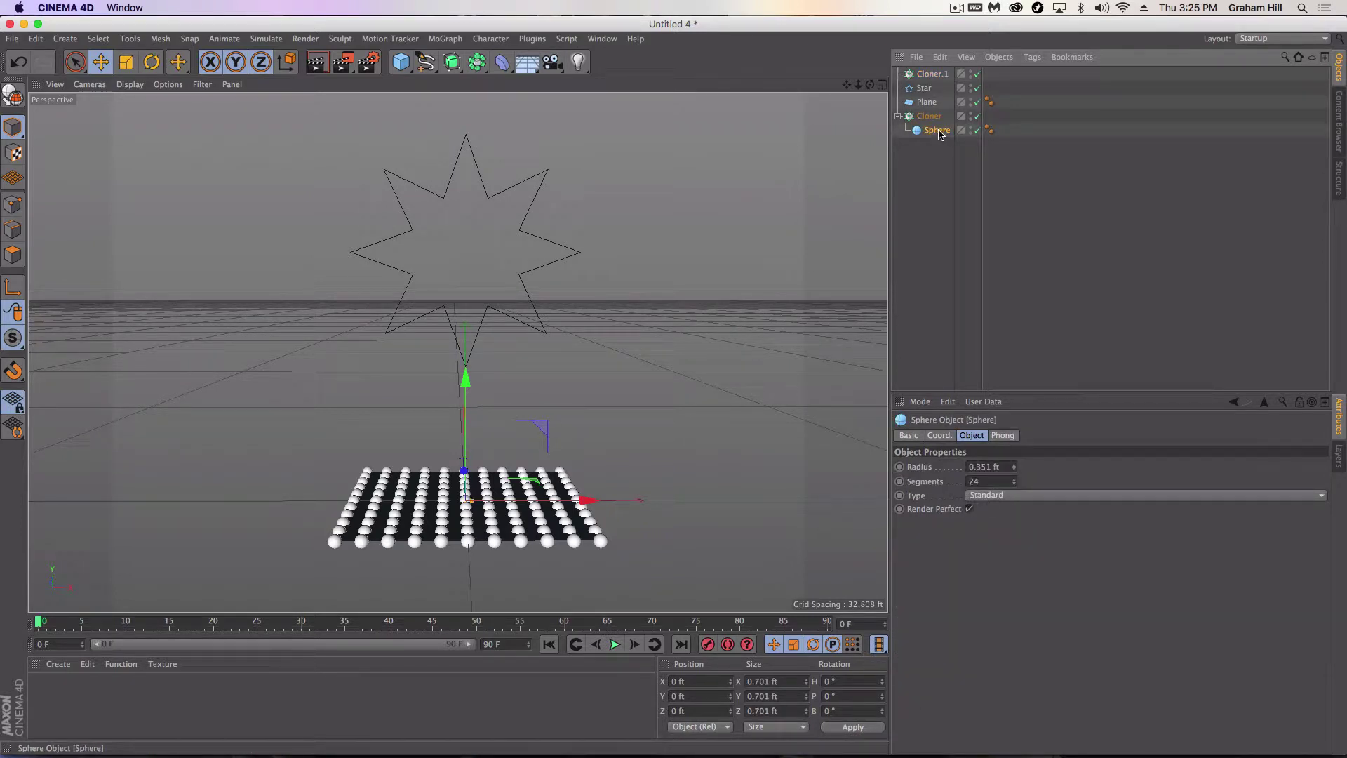
left_click_drag(937, 131, 927, 76, "ctrl")
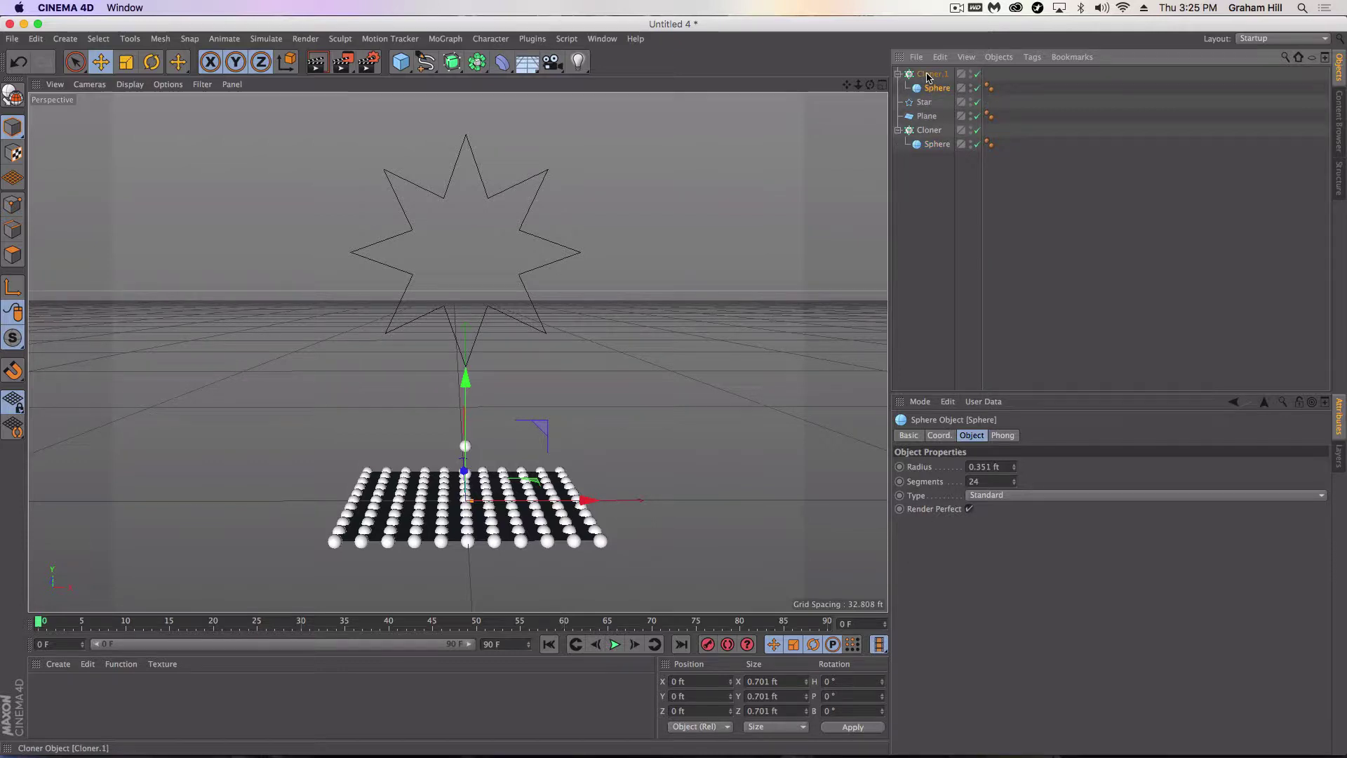
left_click(928, 76)
Set Cloner.1 to Object mode on the Star with Count 100, and raise the star to about 16.85 ft.
left_click(985, 466)
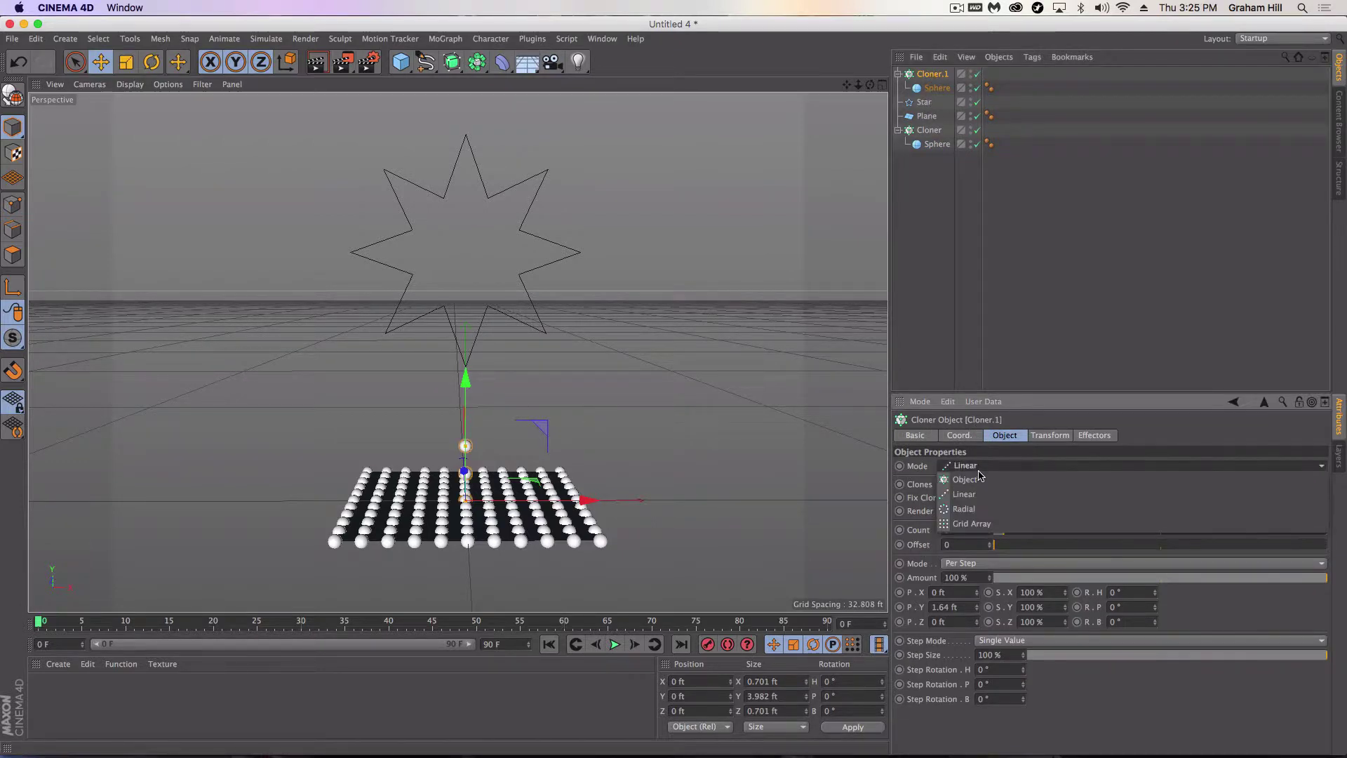
left_click(976, 481)
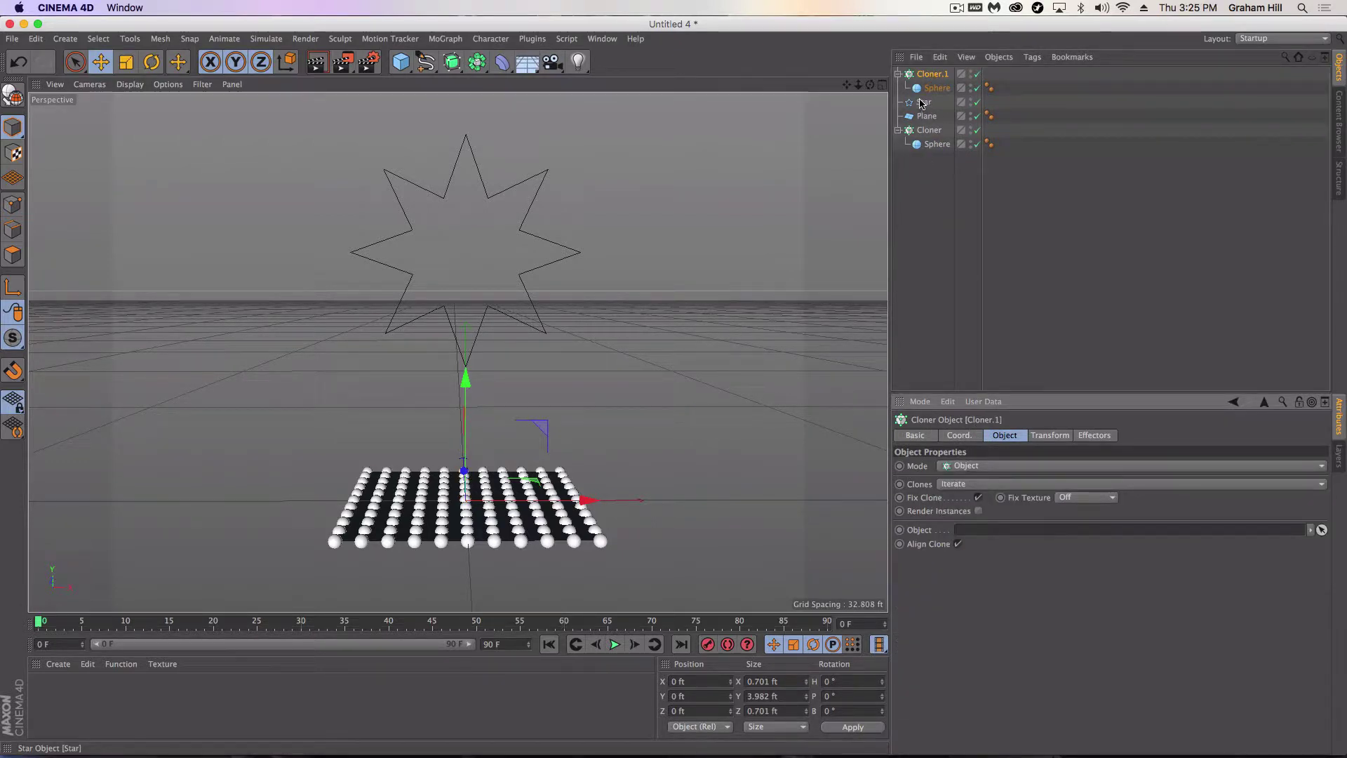
left_click_drag(922, 103, 1024, 530)
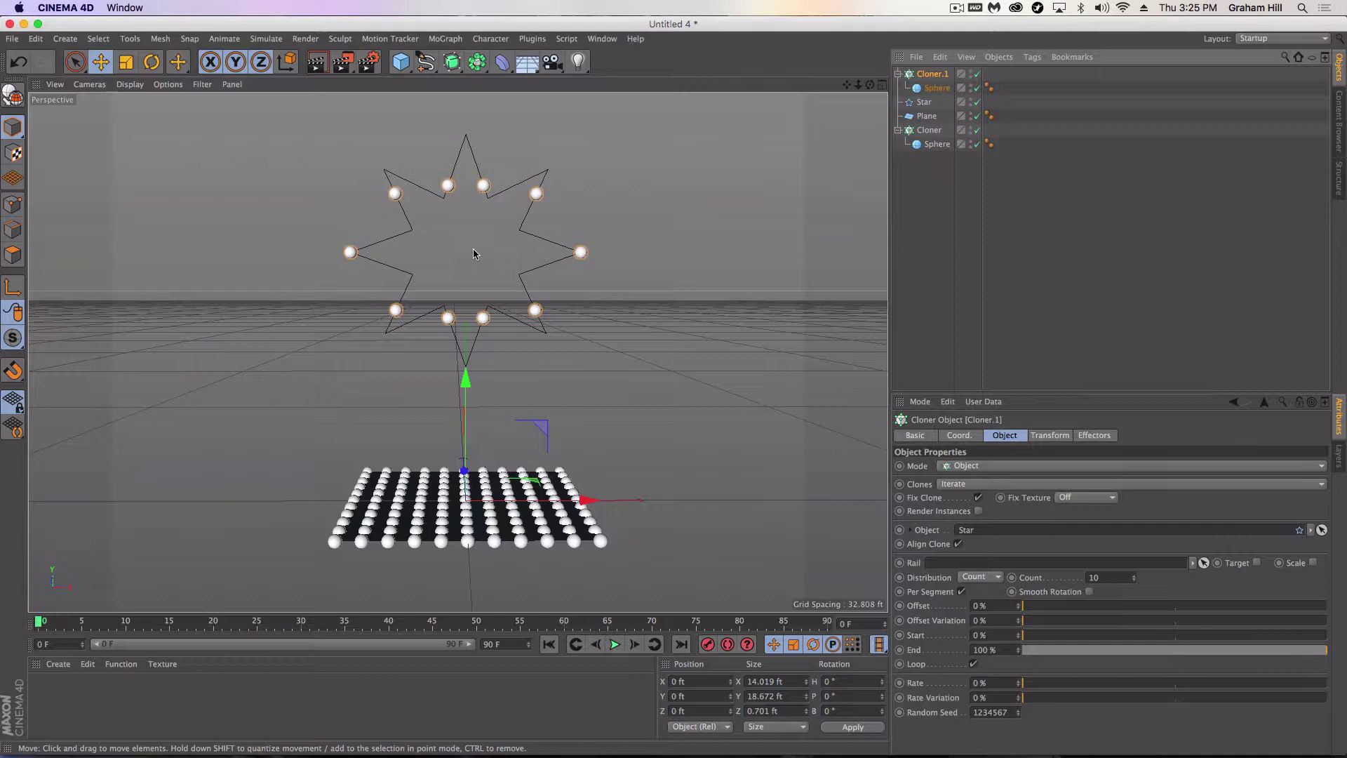
double_click(1118, 577)
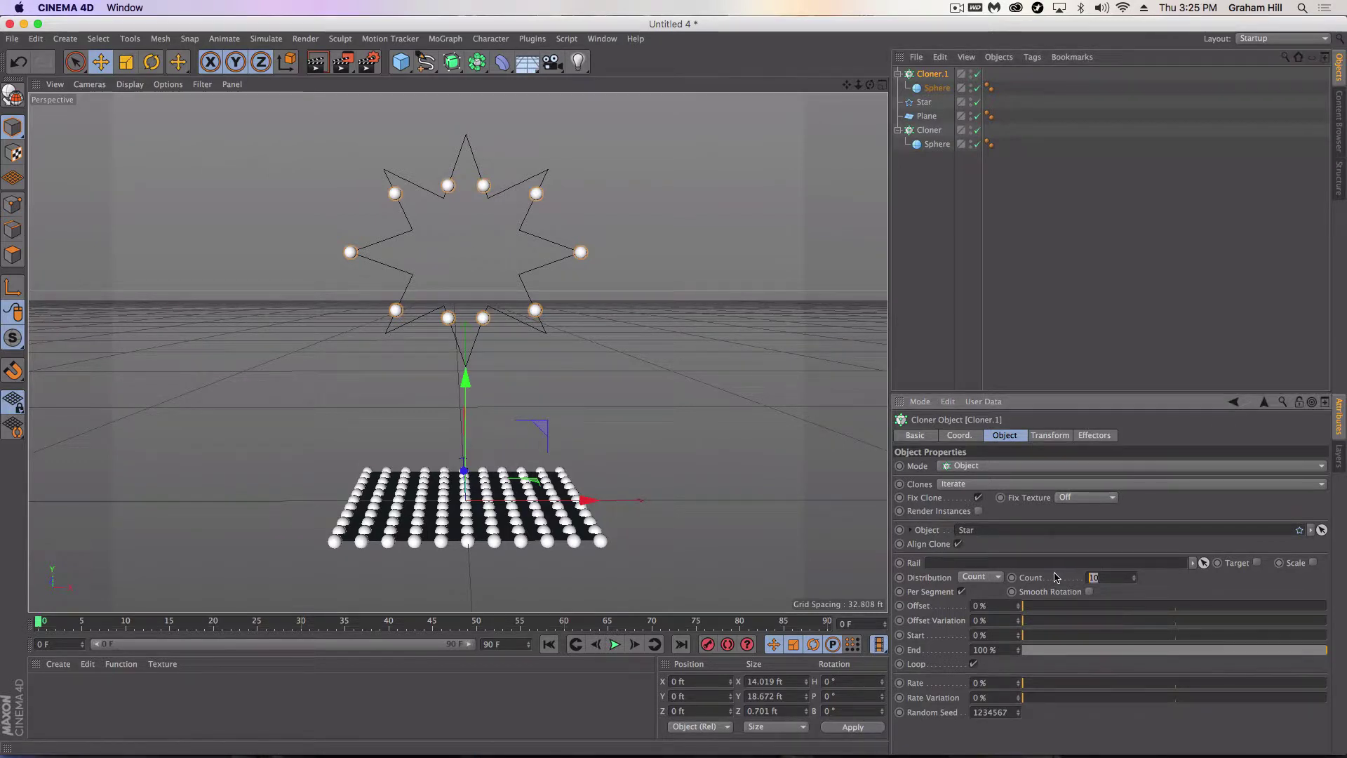
type("100")
key("Return")
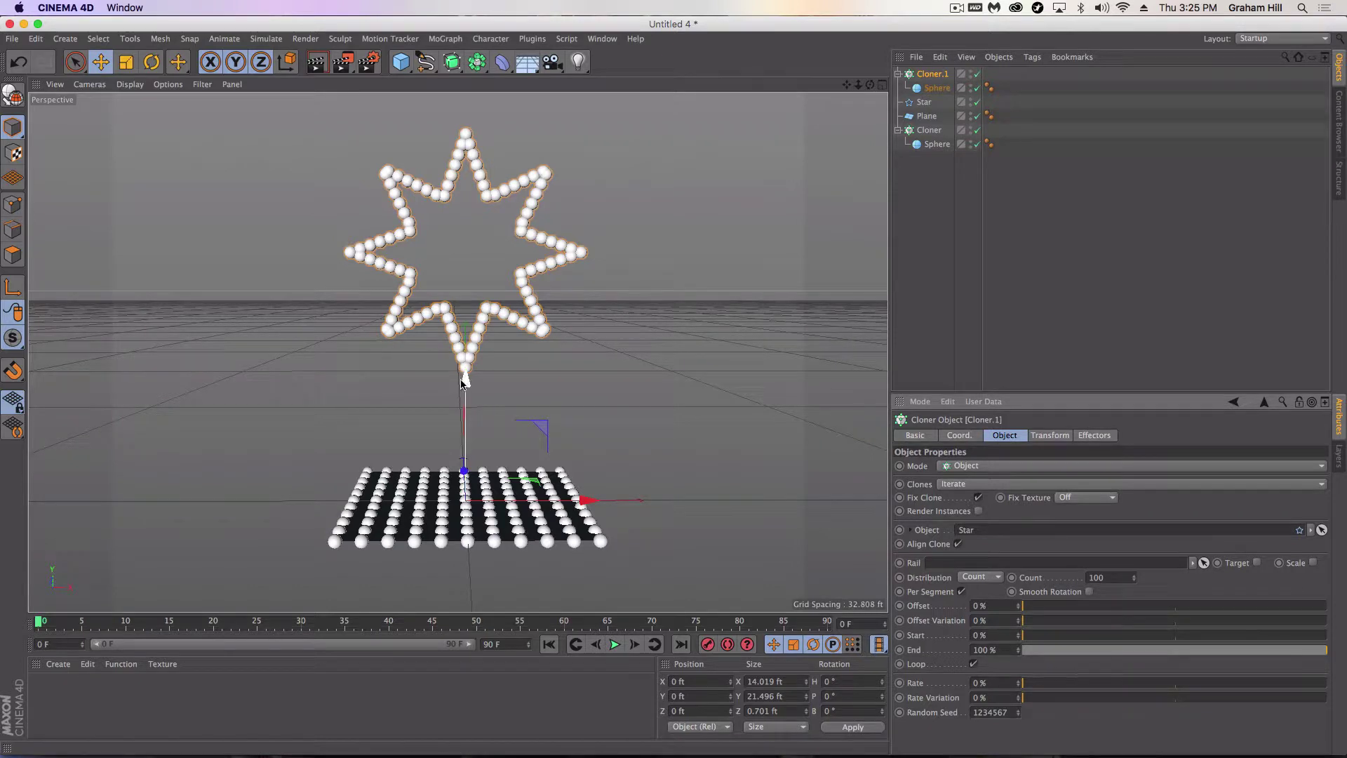
left_click(925, 105)
left_click_drag(466, 135, 469, 102)
Scale down the spheres in both cloners, the star's to about 0.521 ft across.
scroll(383, 260, "down", 2)
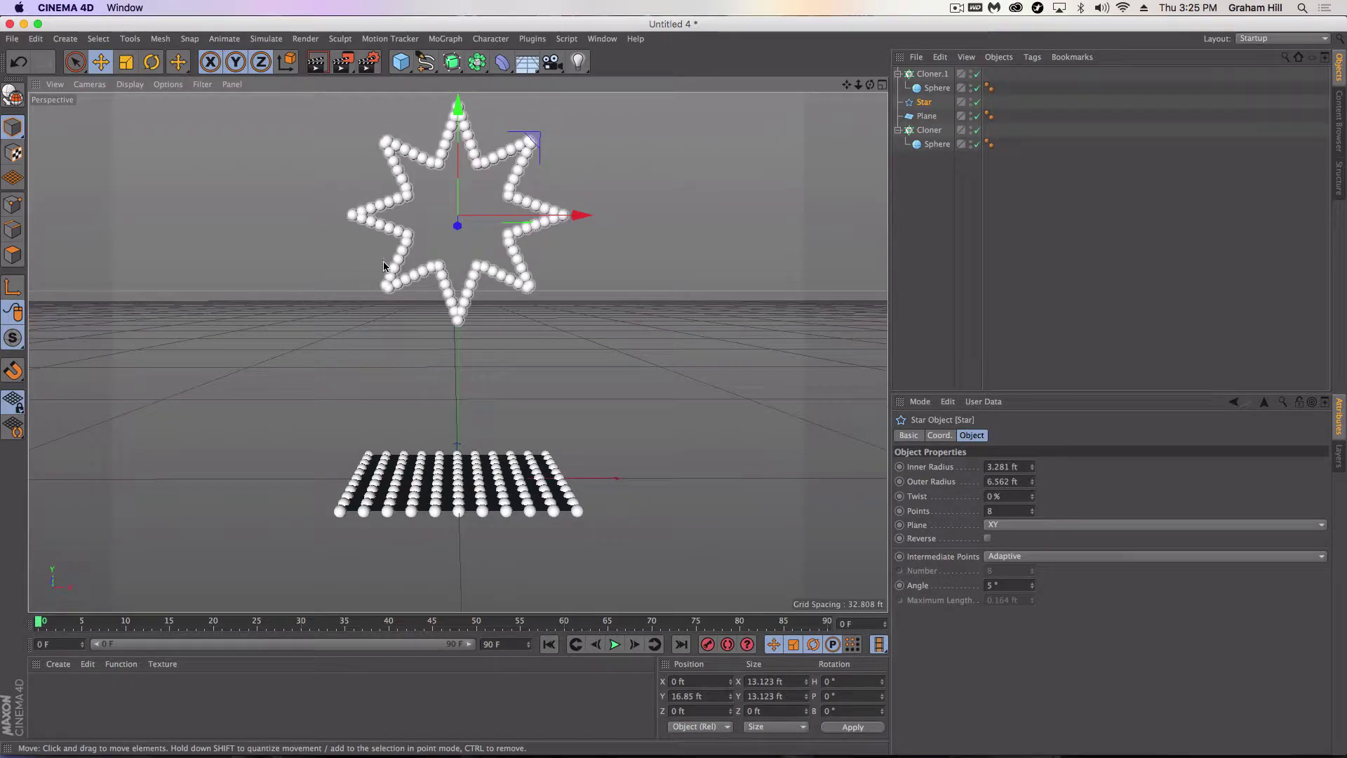
middle_click_drag(383, 265, 377, 332)
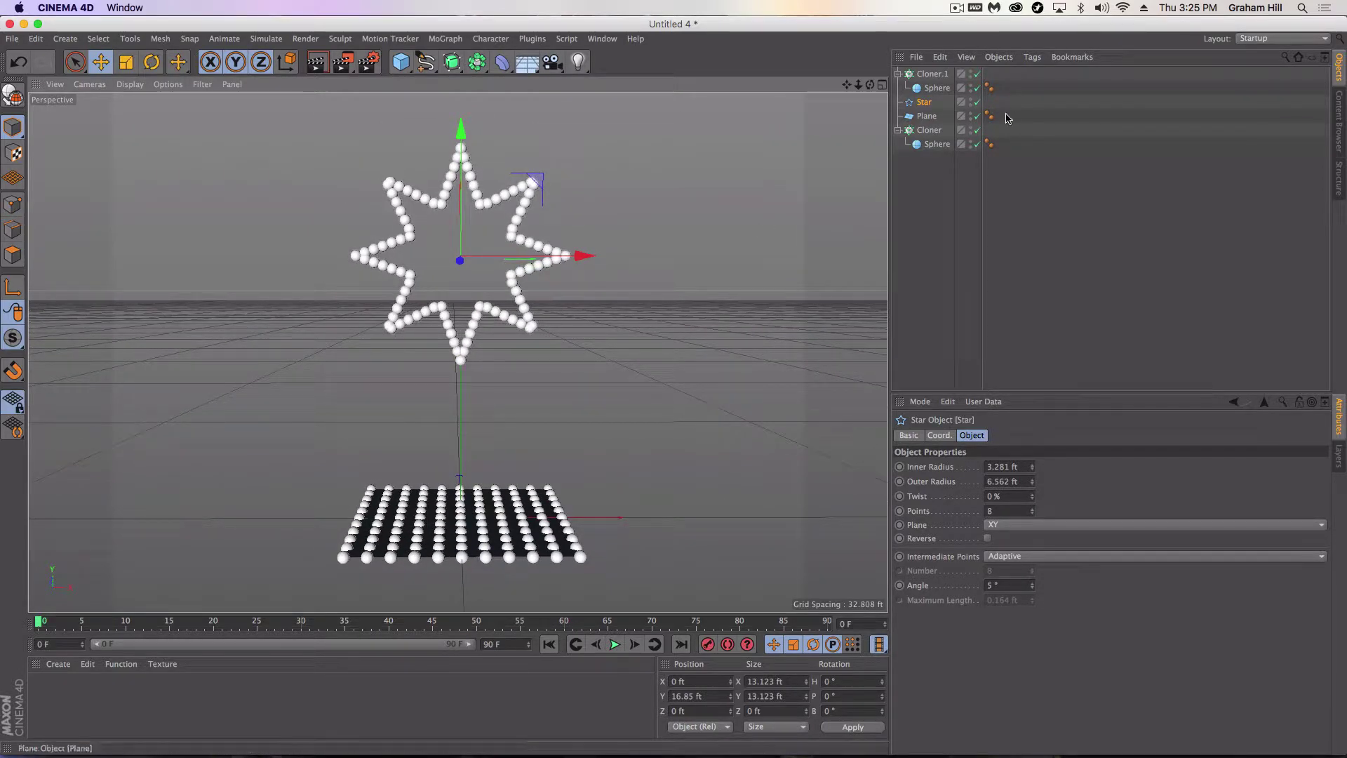
left_click(936, 88)
key("t")
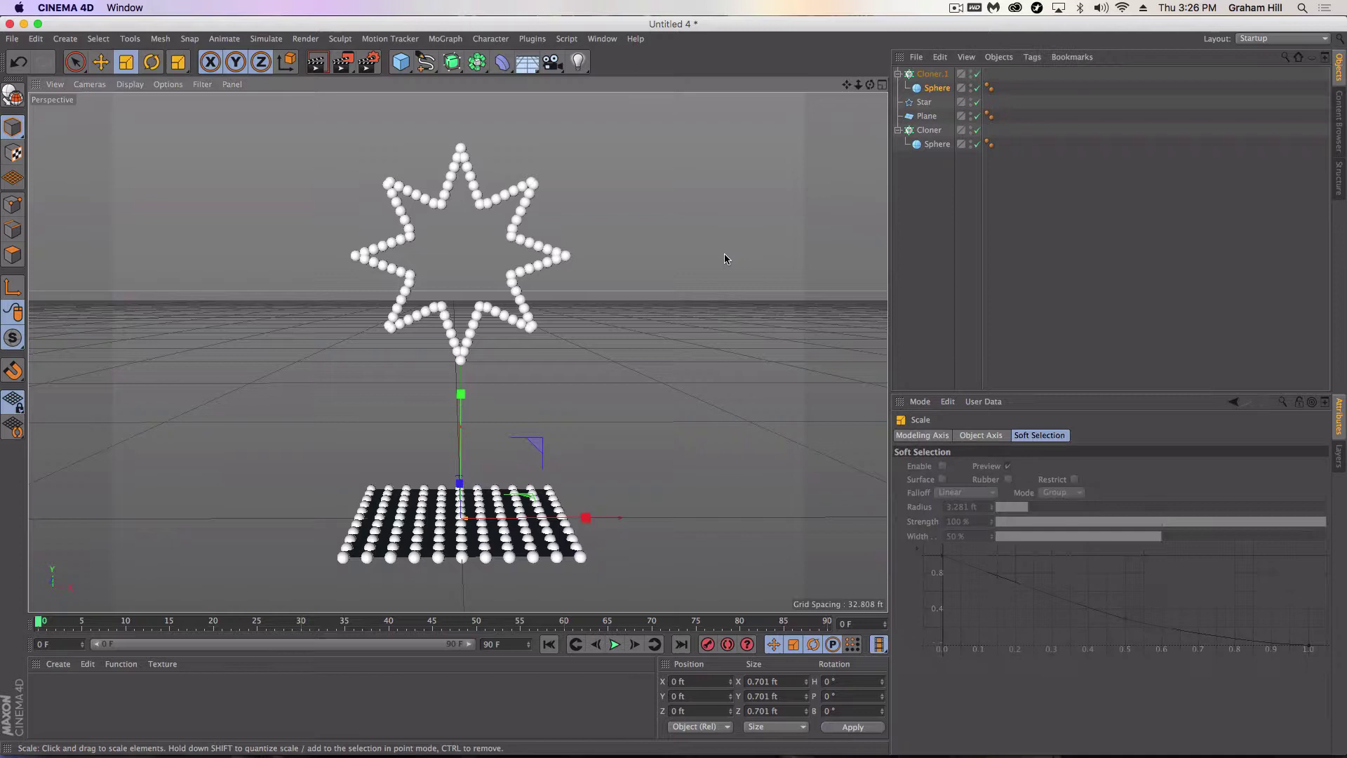
left_click(936, 143)
left_click_drag(729, 216, 619, 231)
left_click(936, 88)
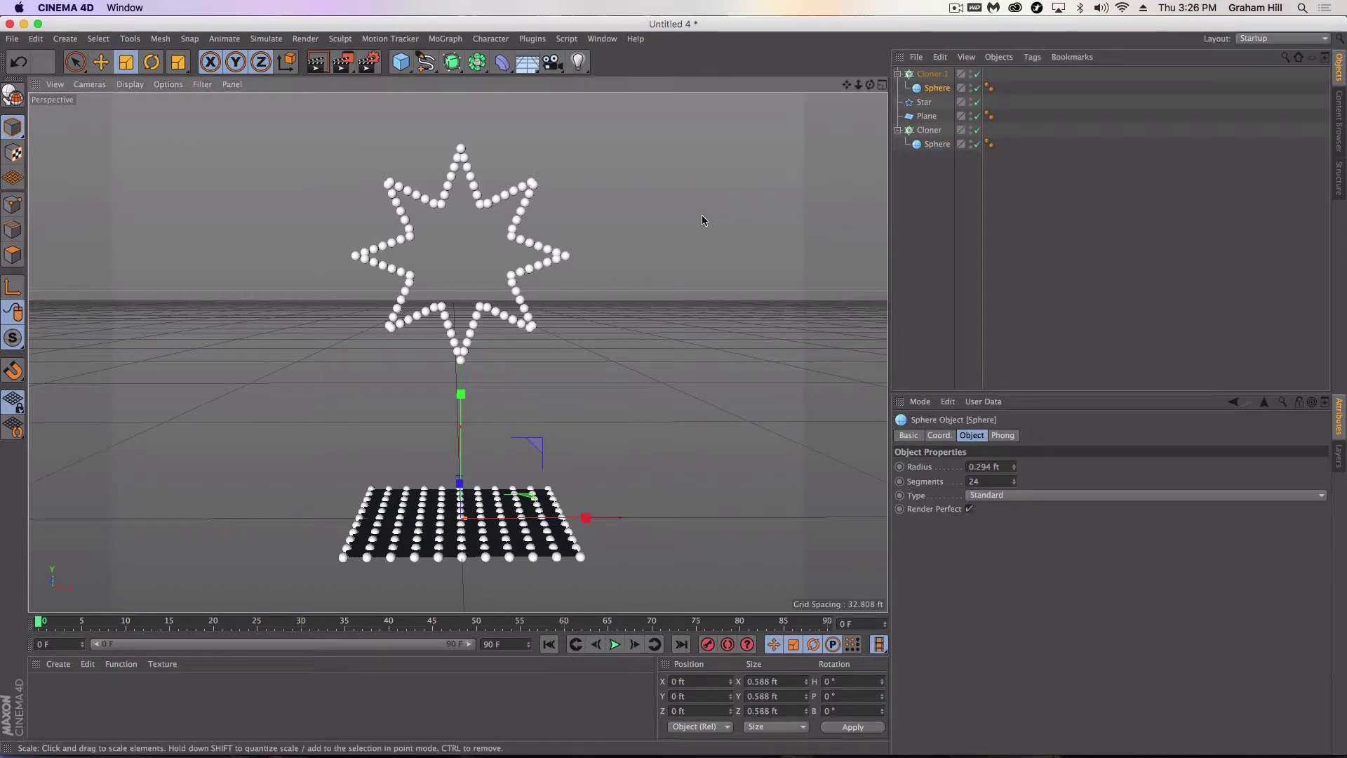
left_click_drag(701, 215, 630, 234)
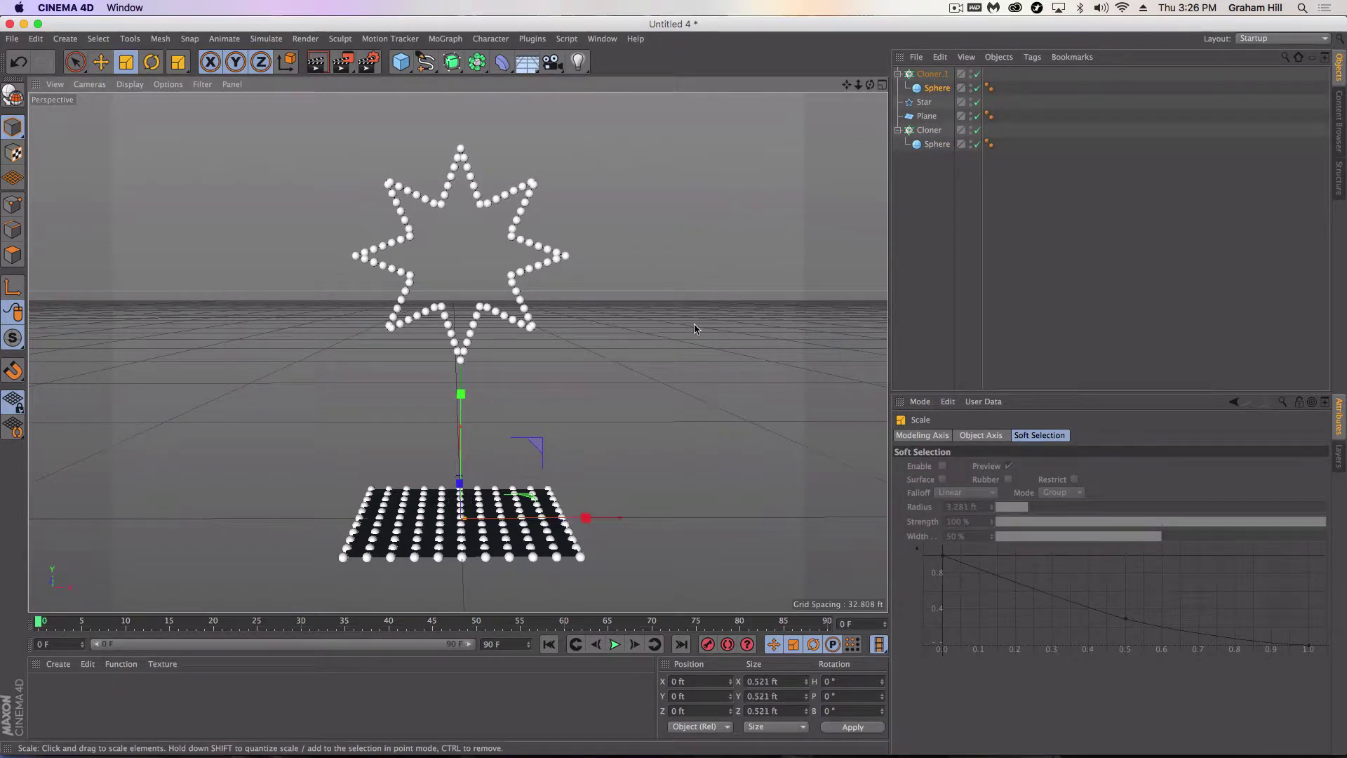
left_click(959, 217)
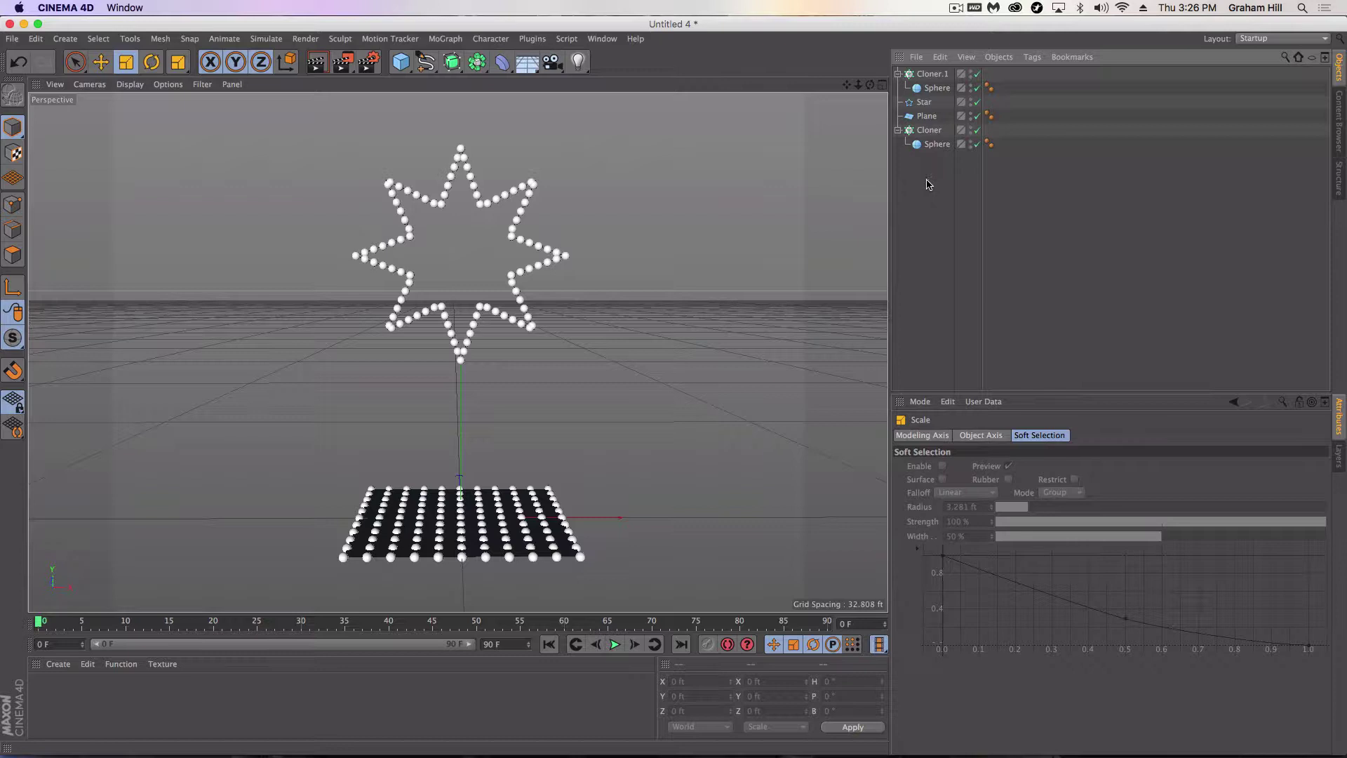
With the plane cloner selected, add an Inheritance effector at 100% Strength in Direct mode.
left_click(930, 130)
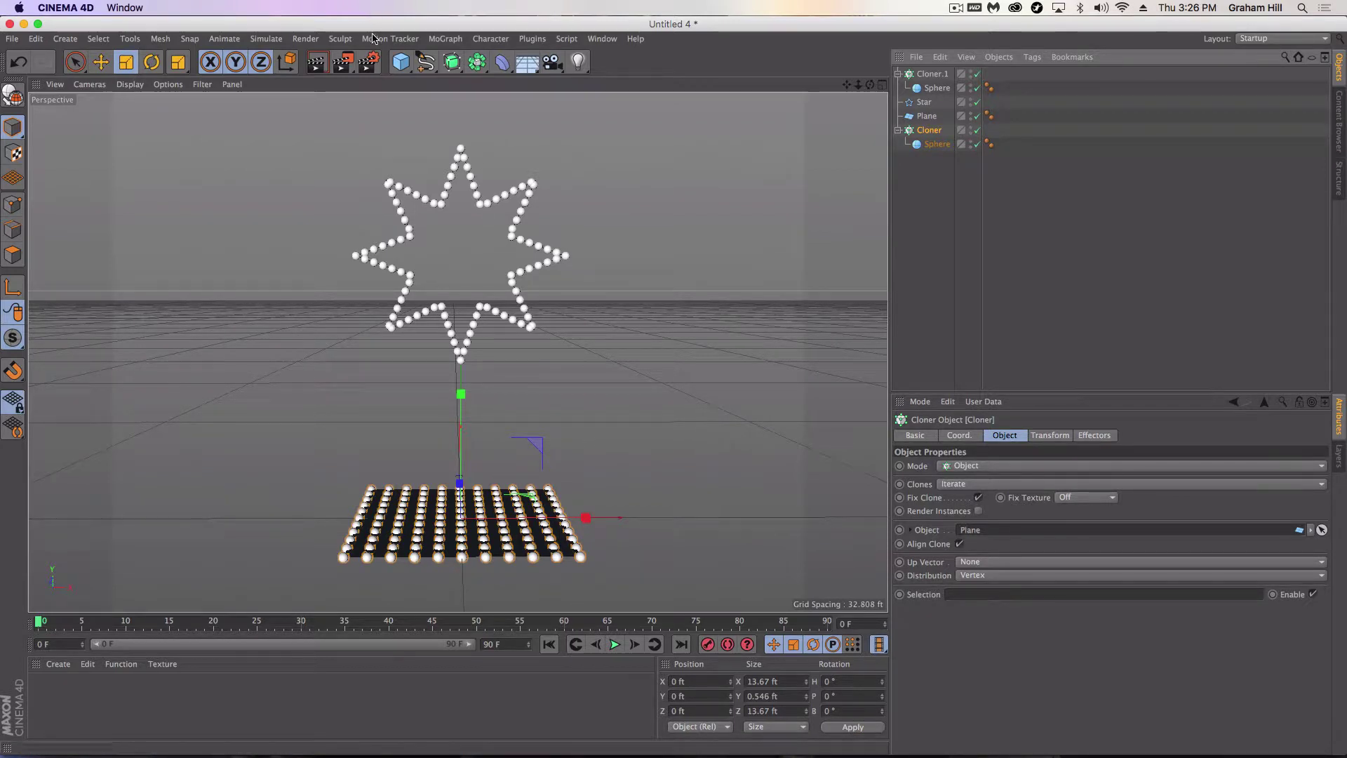
left_click(446, 39)
mouse_move(477, 59)
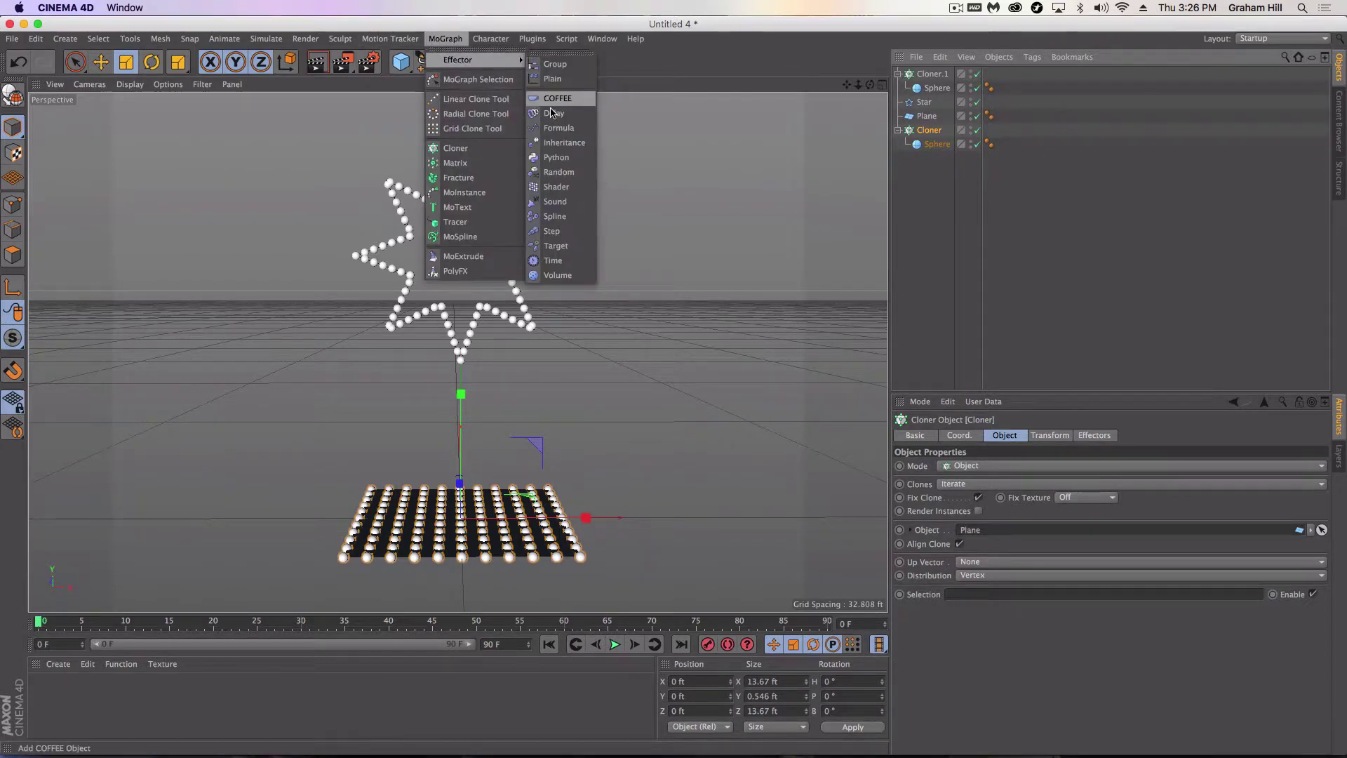
left_click(561, 142)
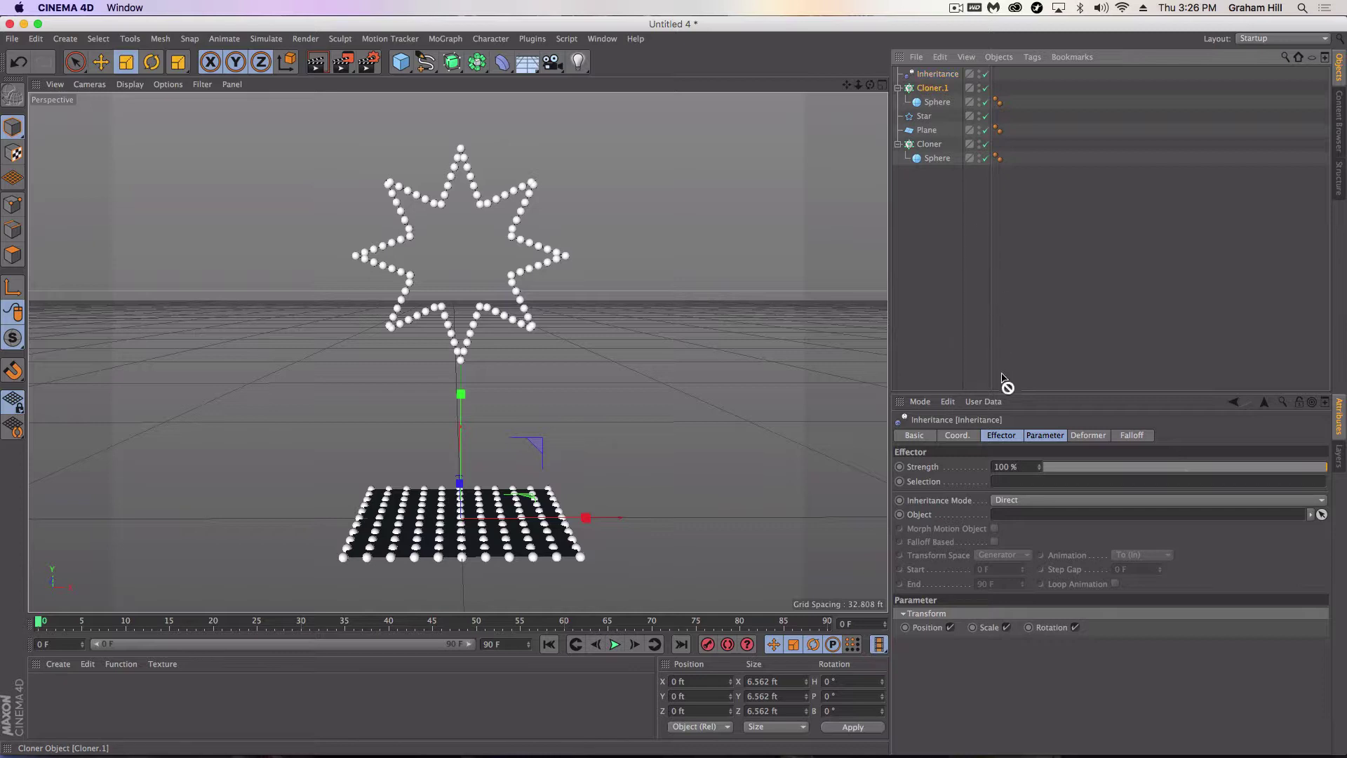
Set Cloner.1 as the Inheritance object, enable Morph Motion Object, and lower Strength to 0%.
left_click_drag(1001, 377, 1010, 517)
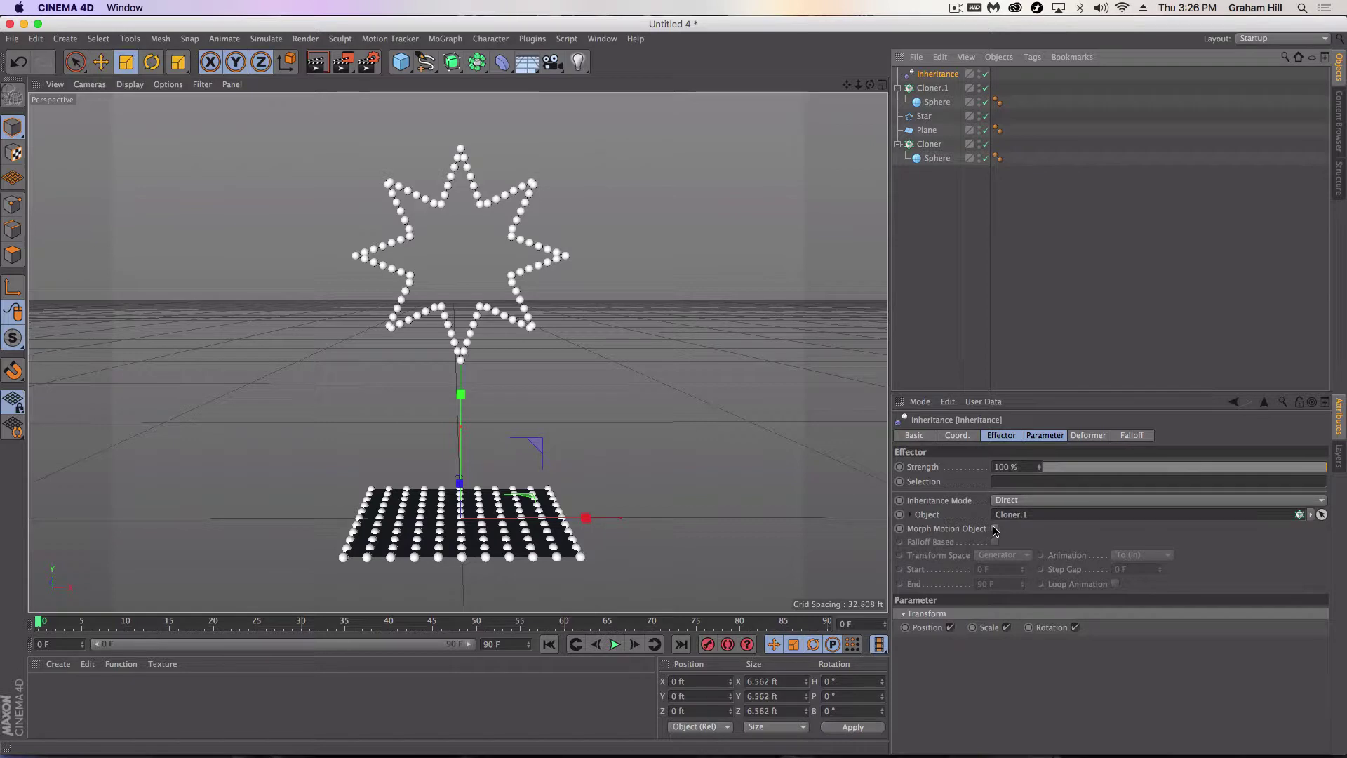
left_click(994, 529)
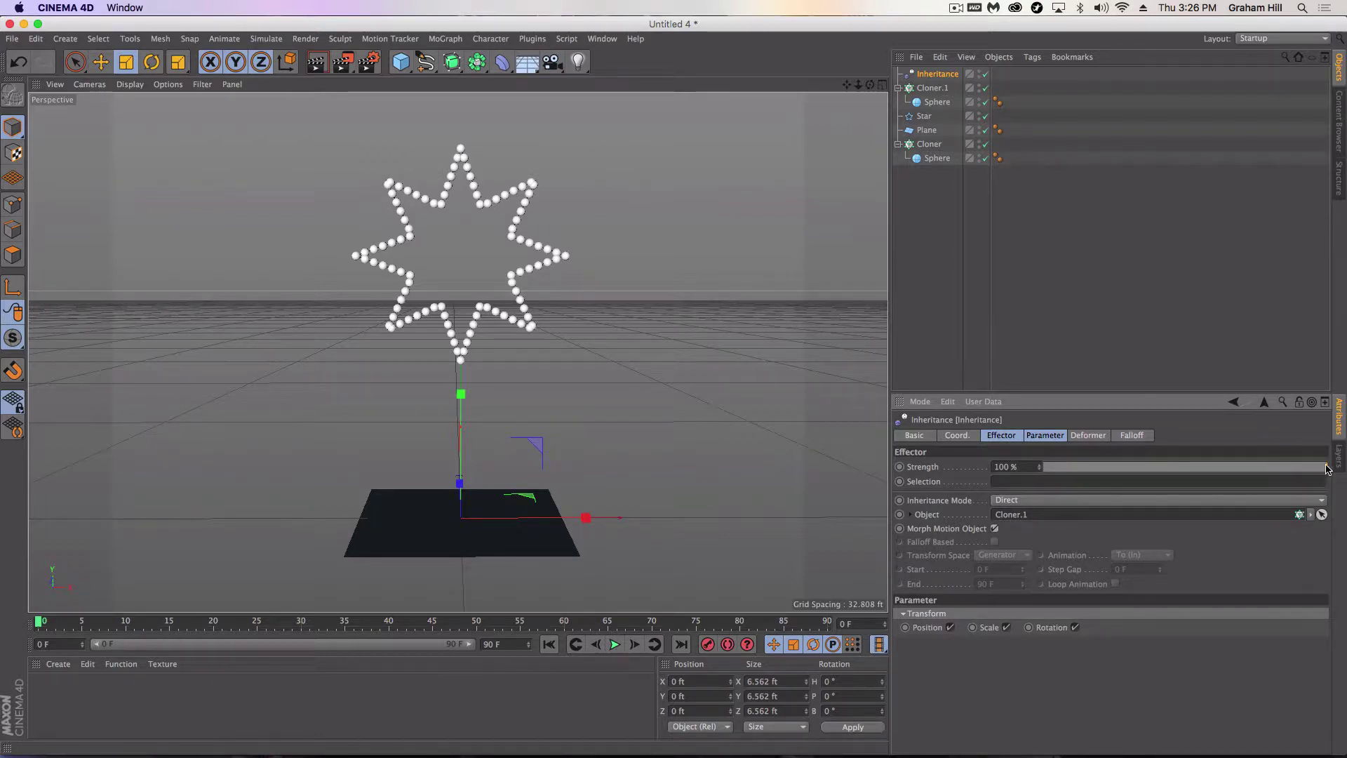
left_click_drag(1325, 468, 1037, 416)
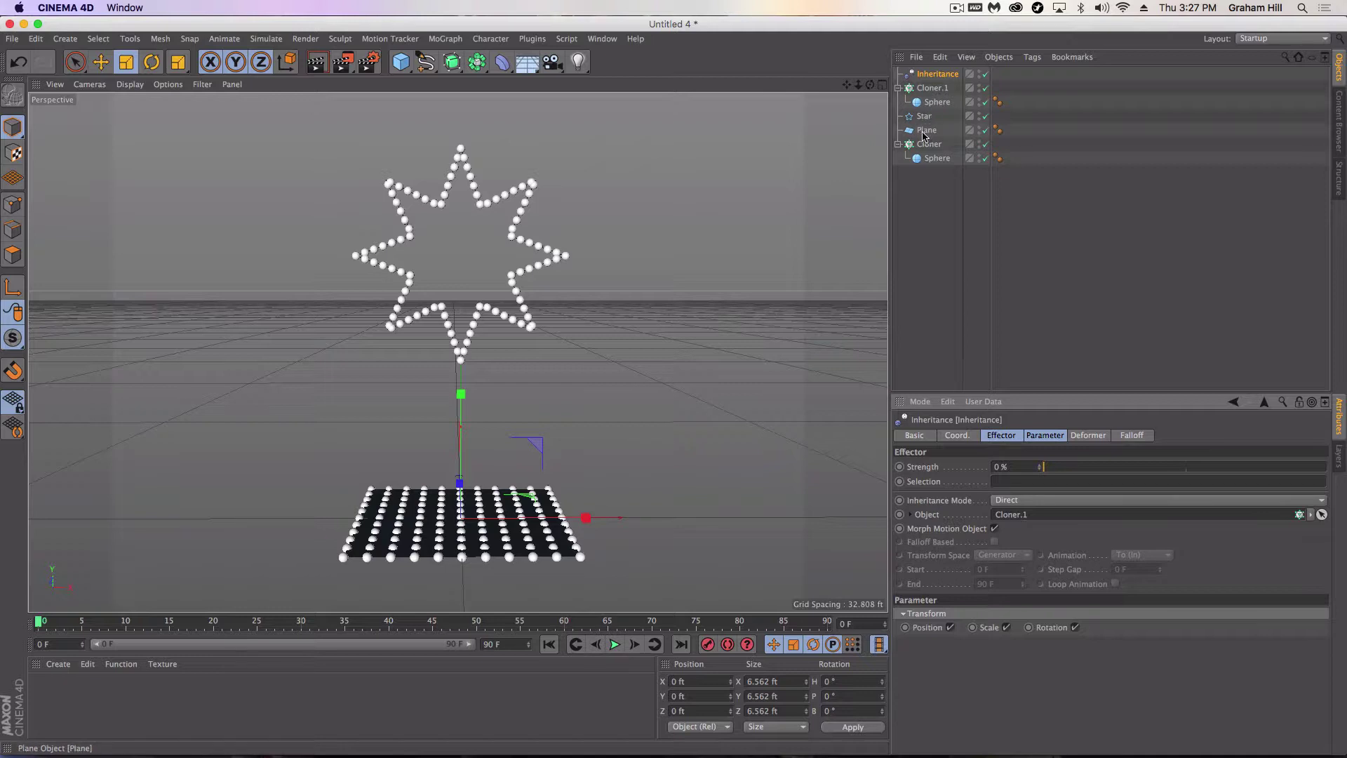
Distribute 100 plane clones over the Surface, then raise Inheritance Strength to 100%.
left_click(927, 144)
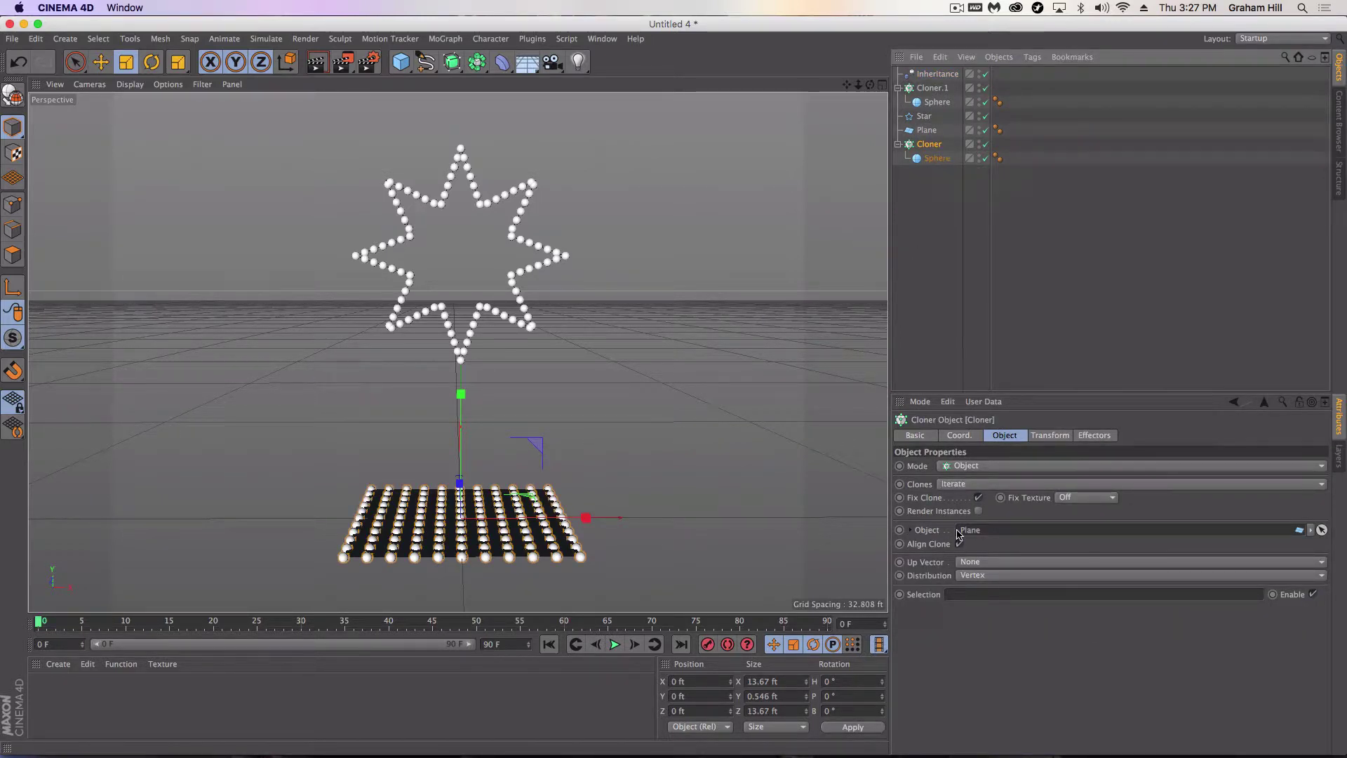
left_click(971, 576)
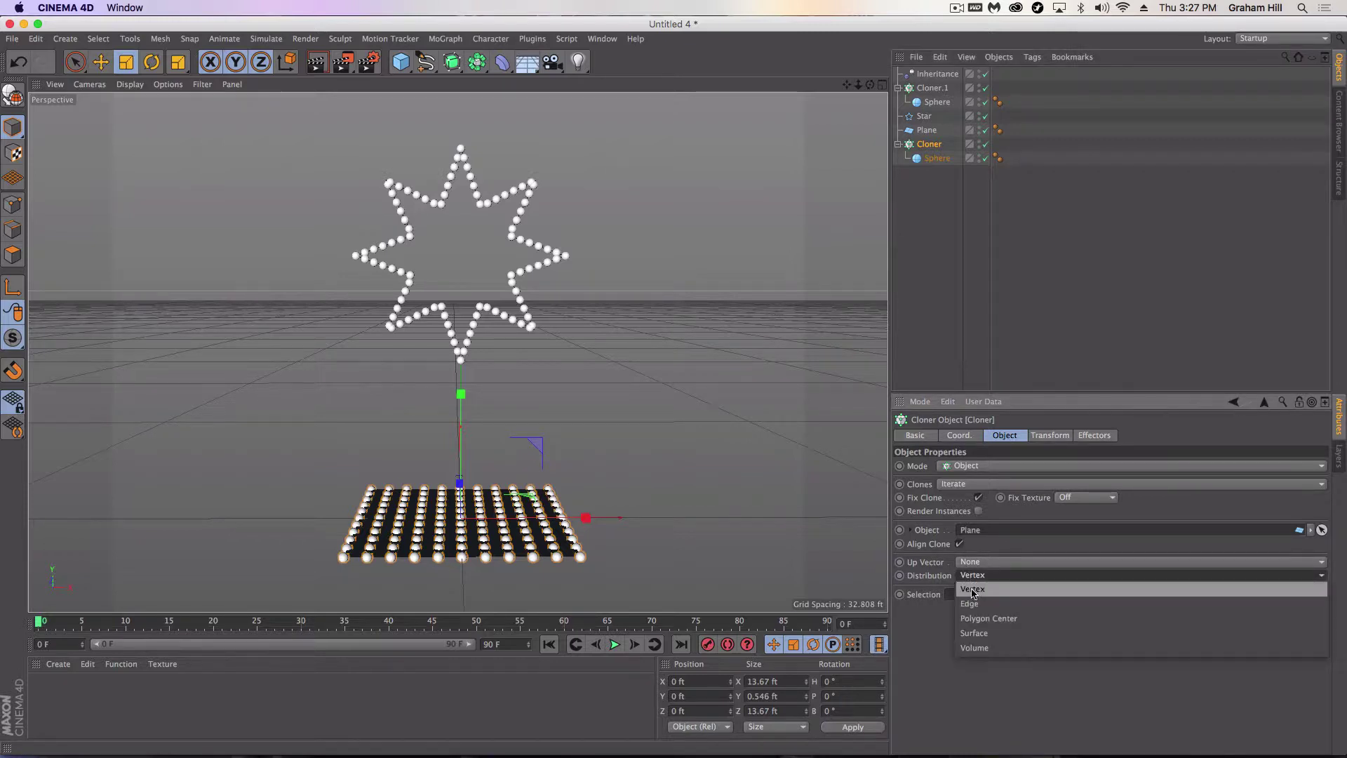
left_click(973, 633)
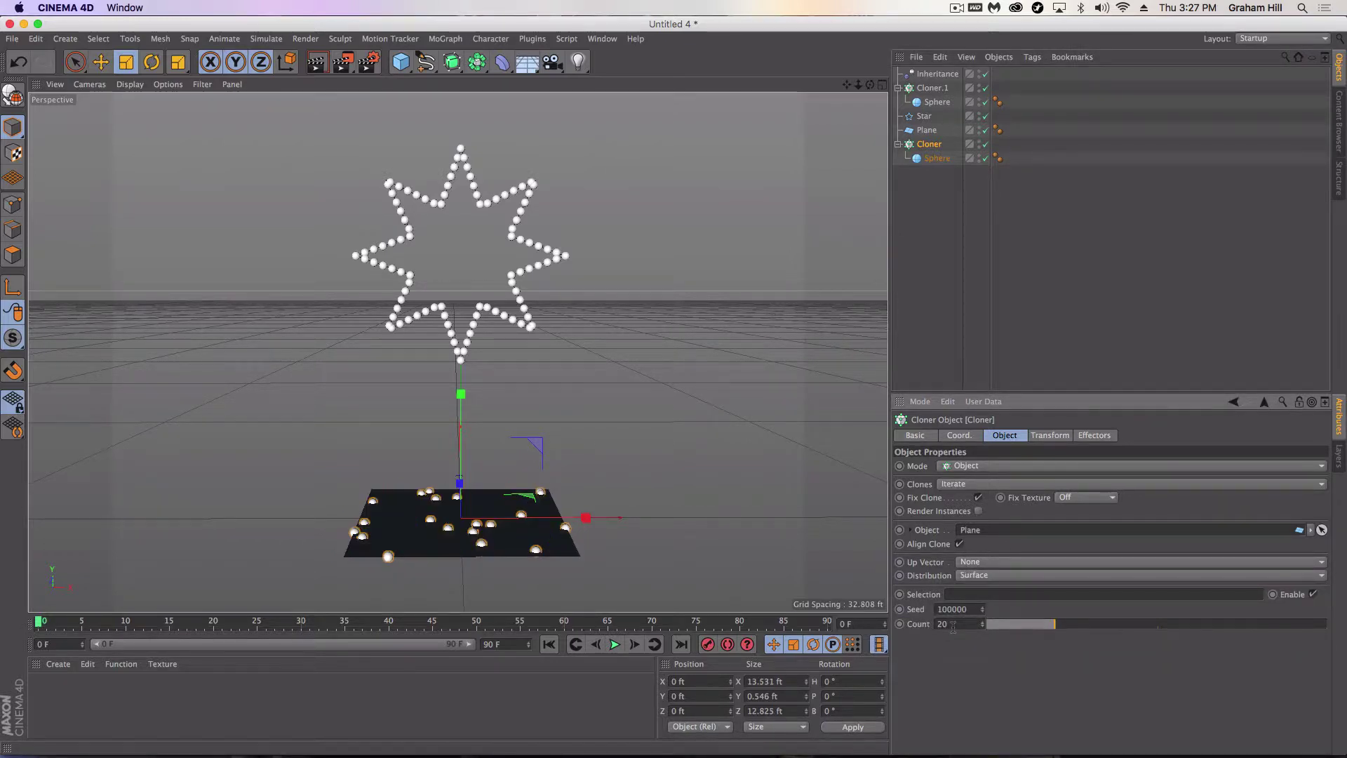
key("Return")
type("100")
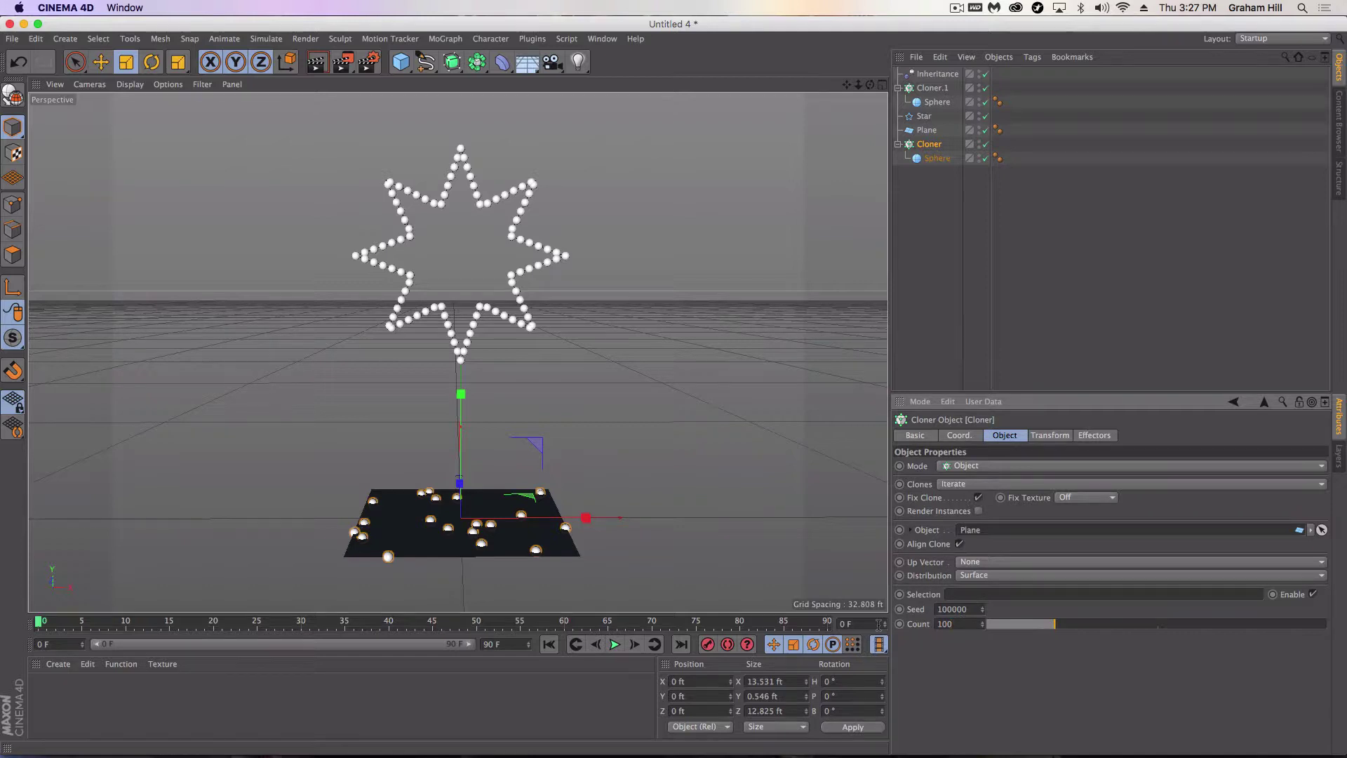
key("Return")
left_click(937, 73)
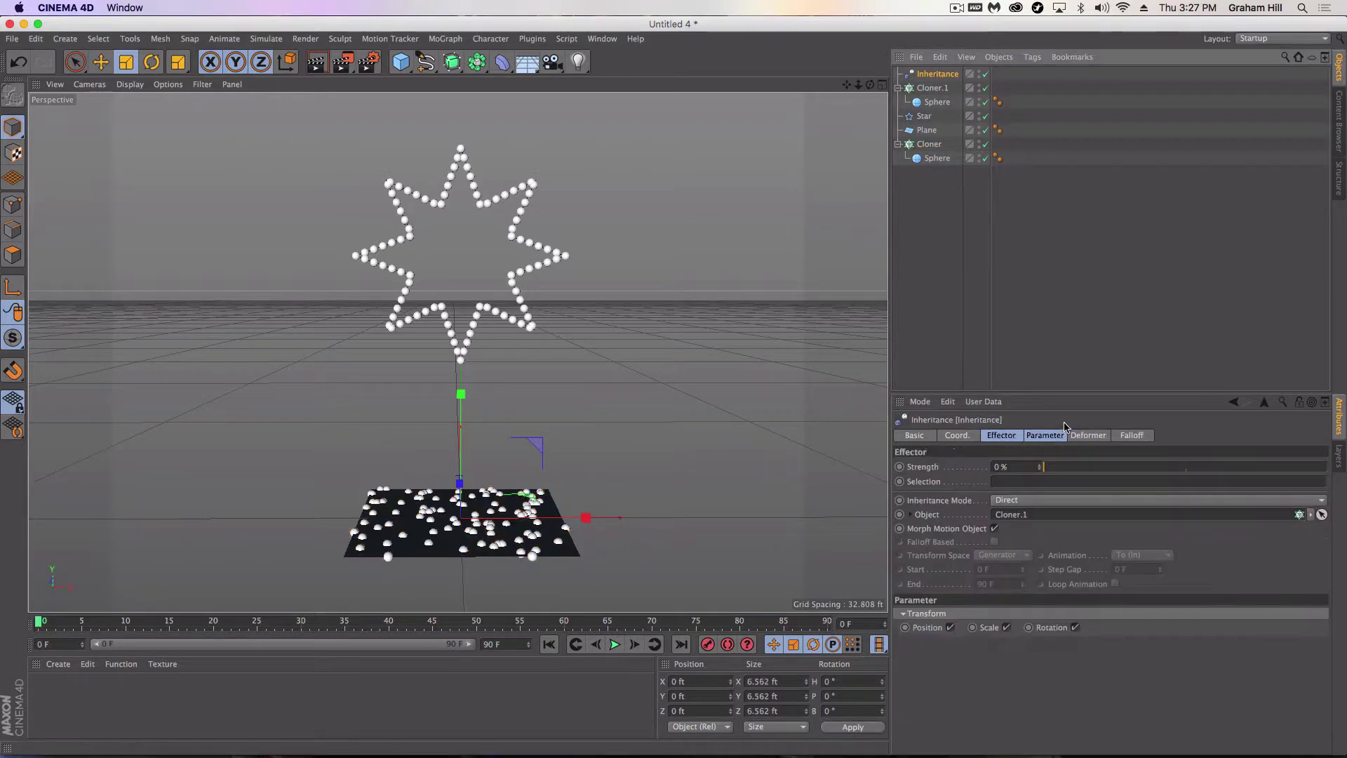
left_click_drag(1048, 475, 1345, 443)
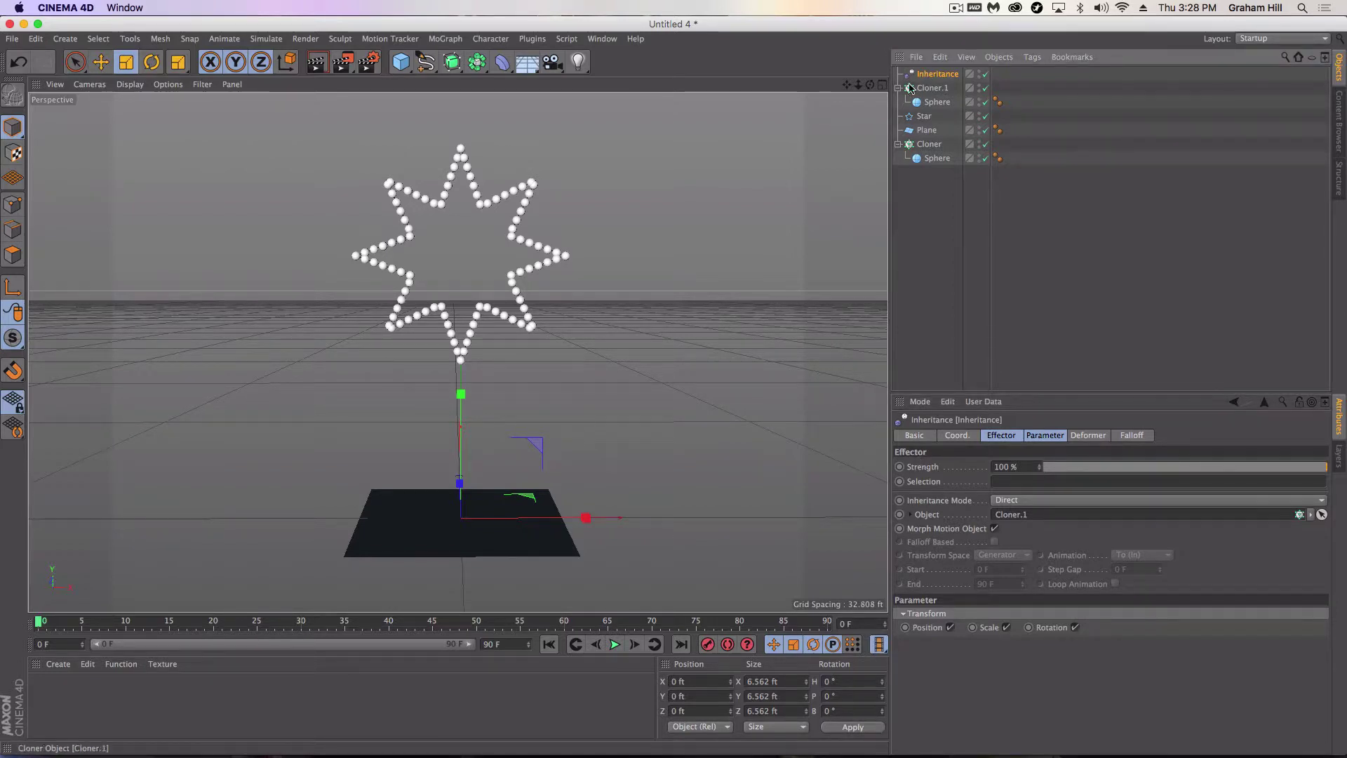
Extend the timeline preview range to all 240 frames.
left_click(931, 209)
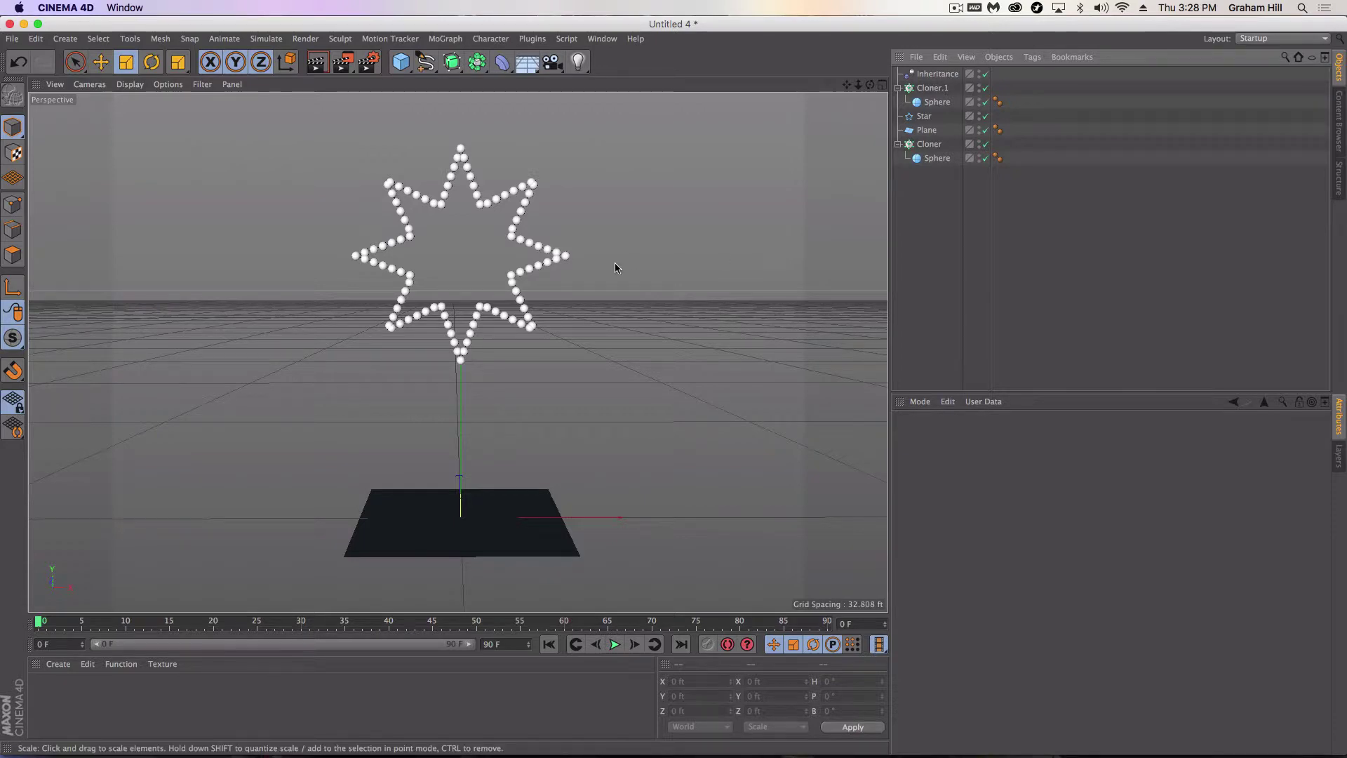
middle_click_drag(439, 286, 442, 307, "alt")
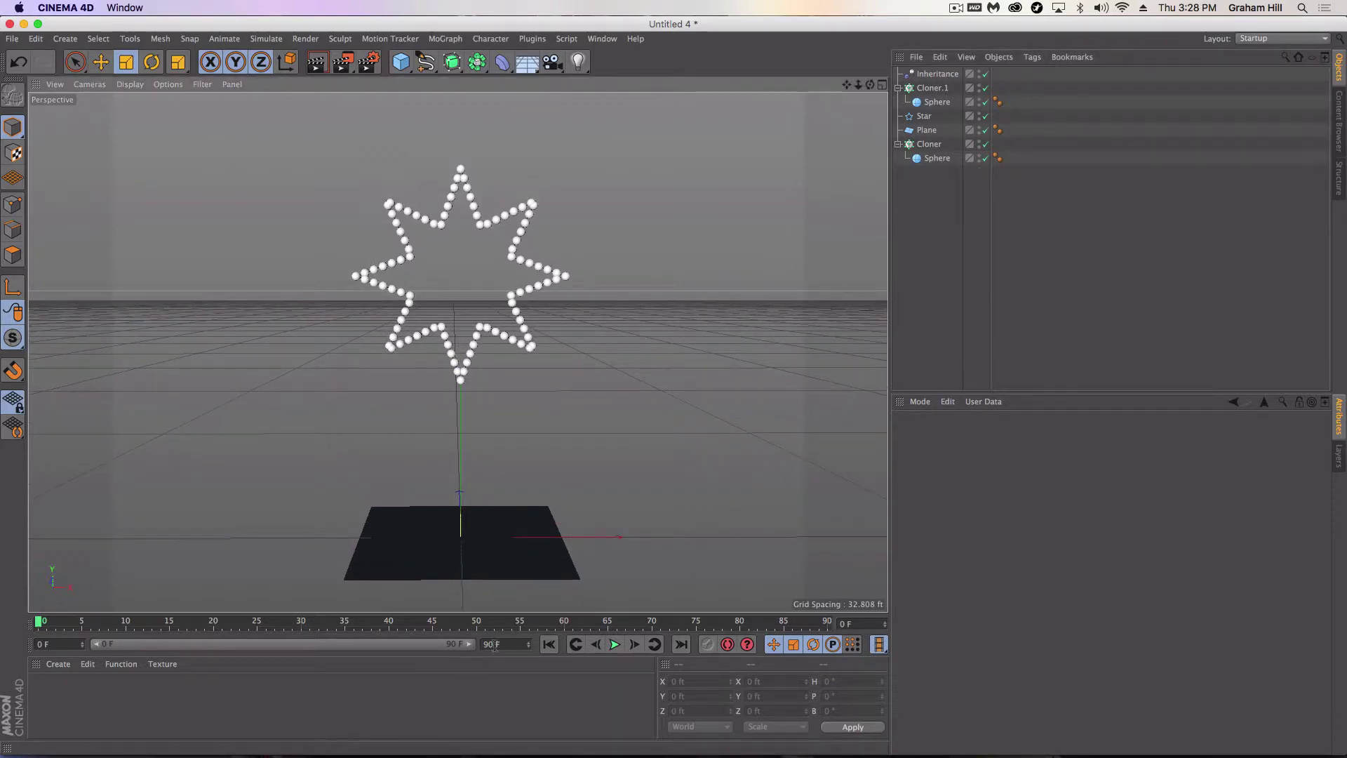
double_click(491, 644)
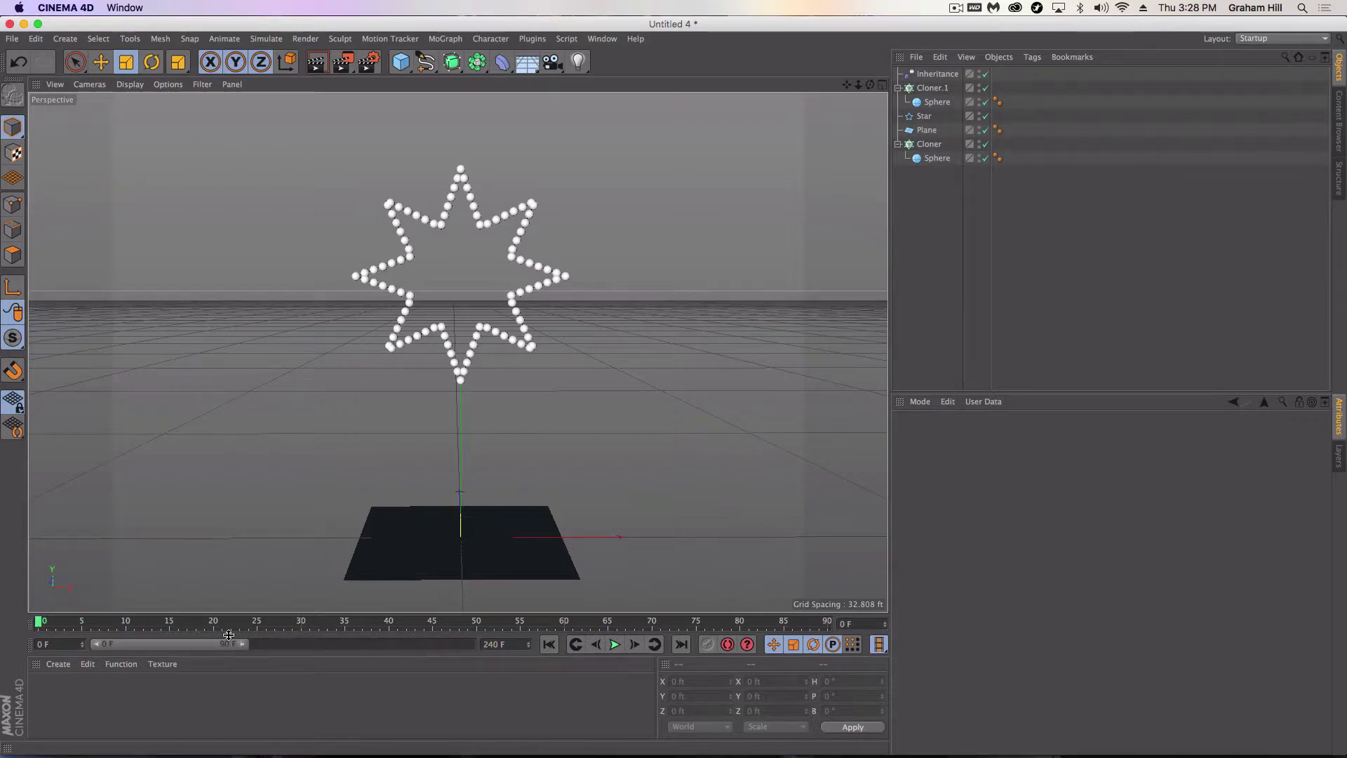
left_click_drag(228, 634, 470, 643)
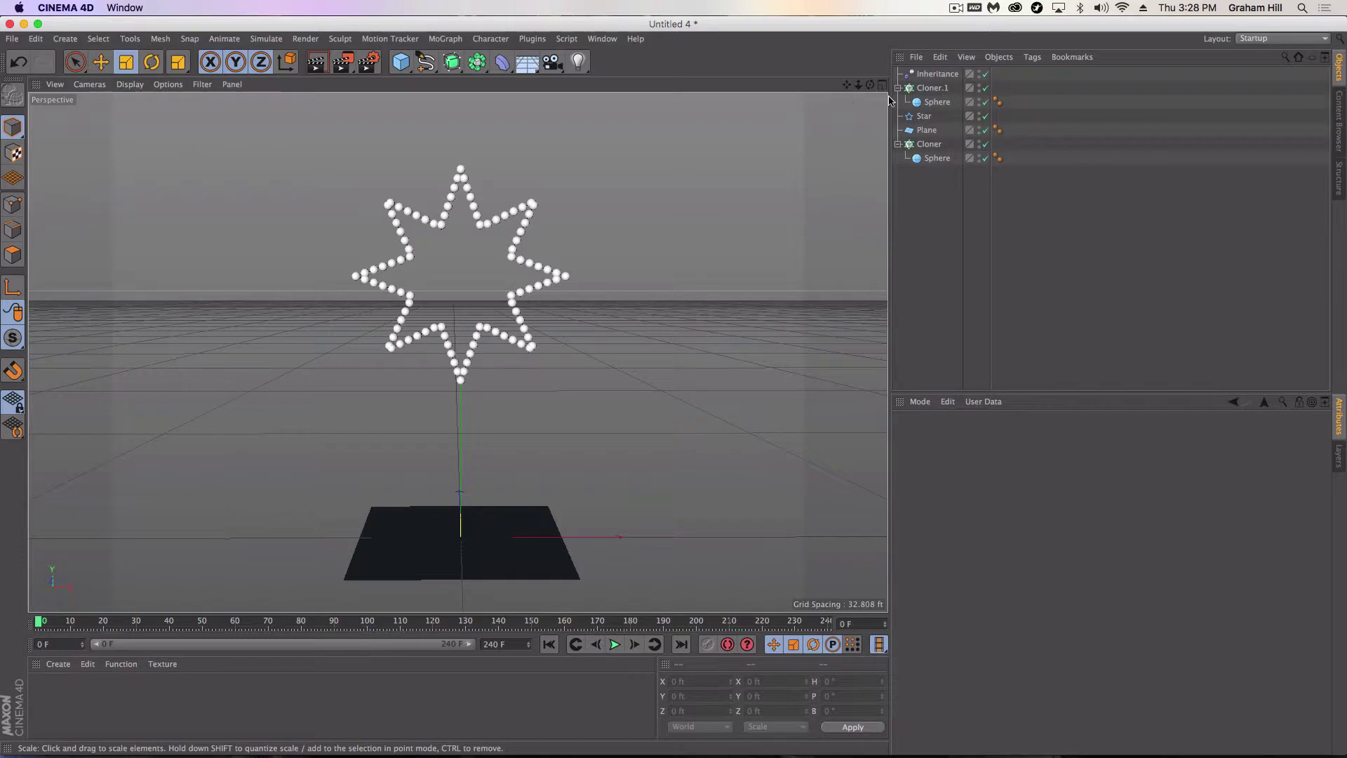
Keyframe Inheritance Strength at 0% on frame 0 and 100% on frame 100.
left_click(938, 73)
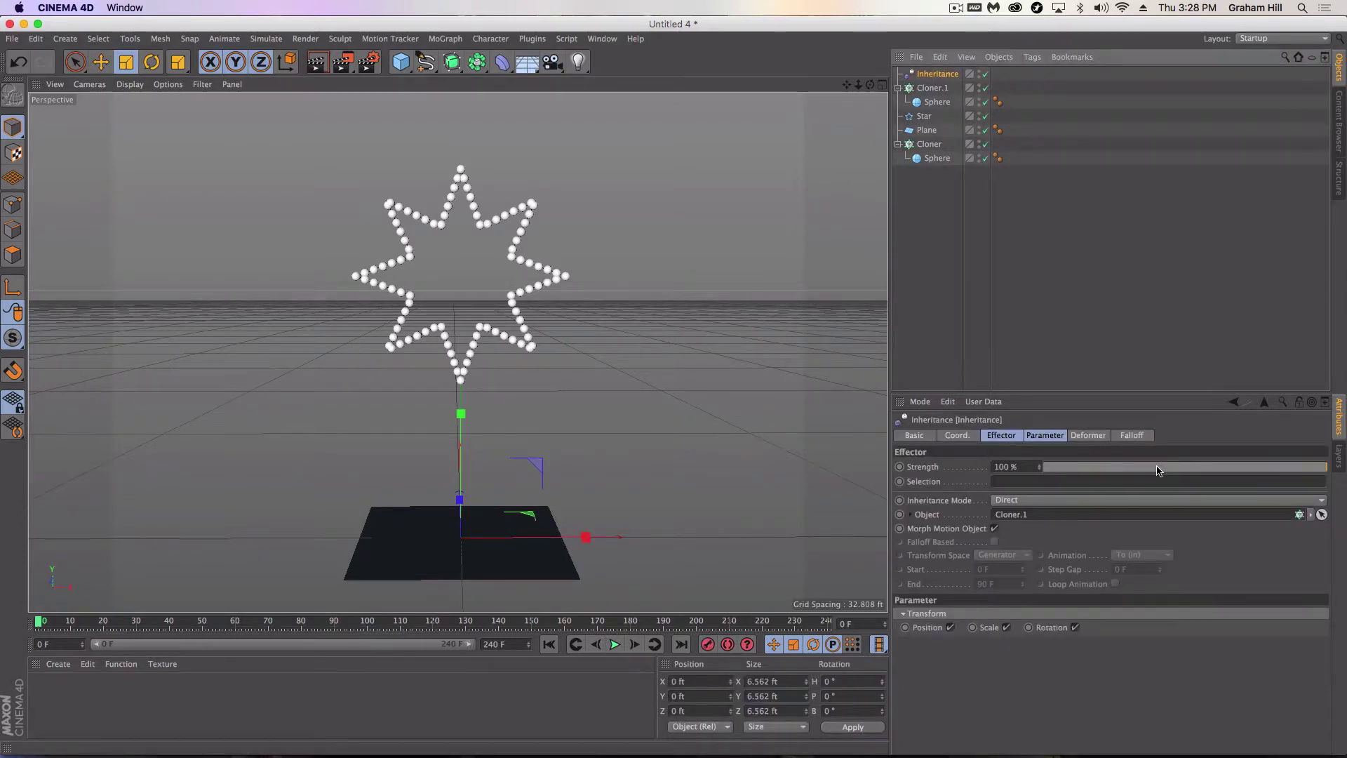
left_click_drag(1158, 469, 1013, 474)
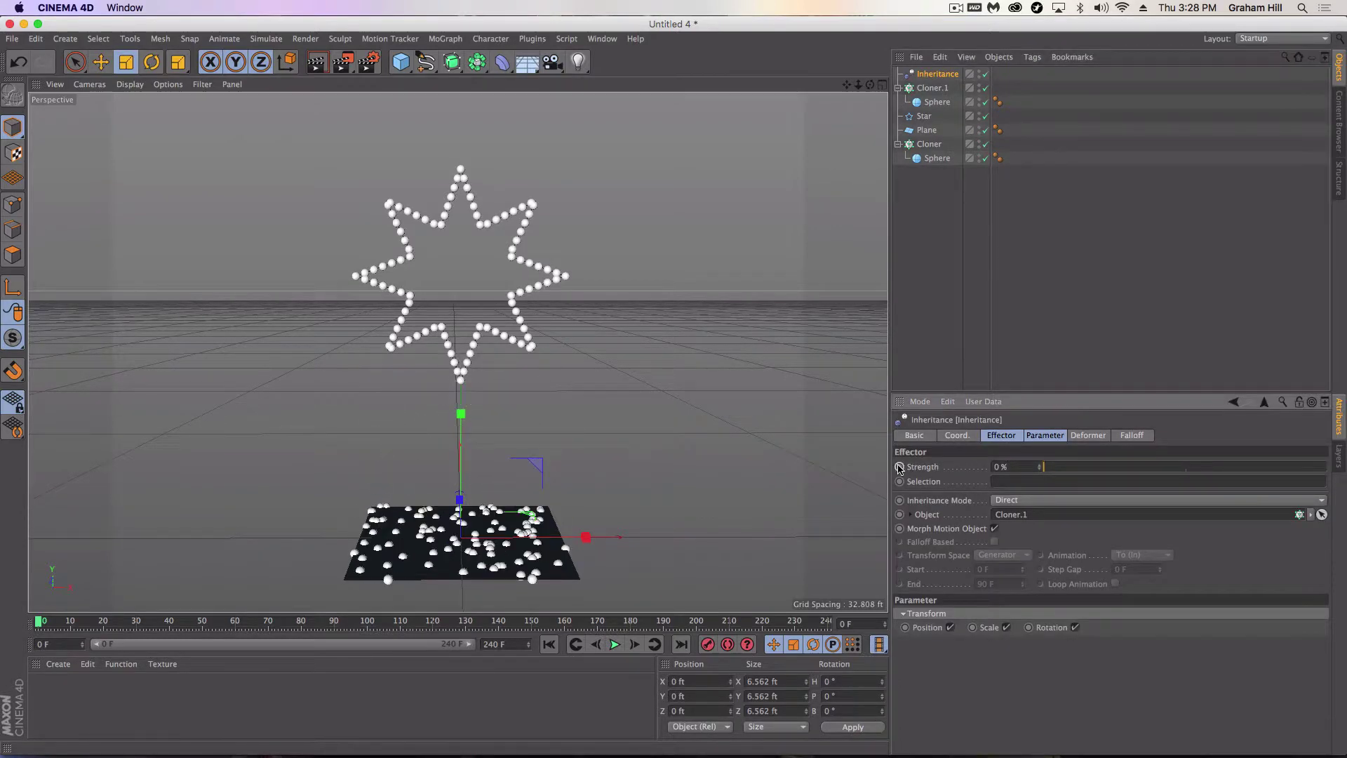
left_click(899, 467)
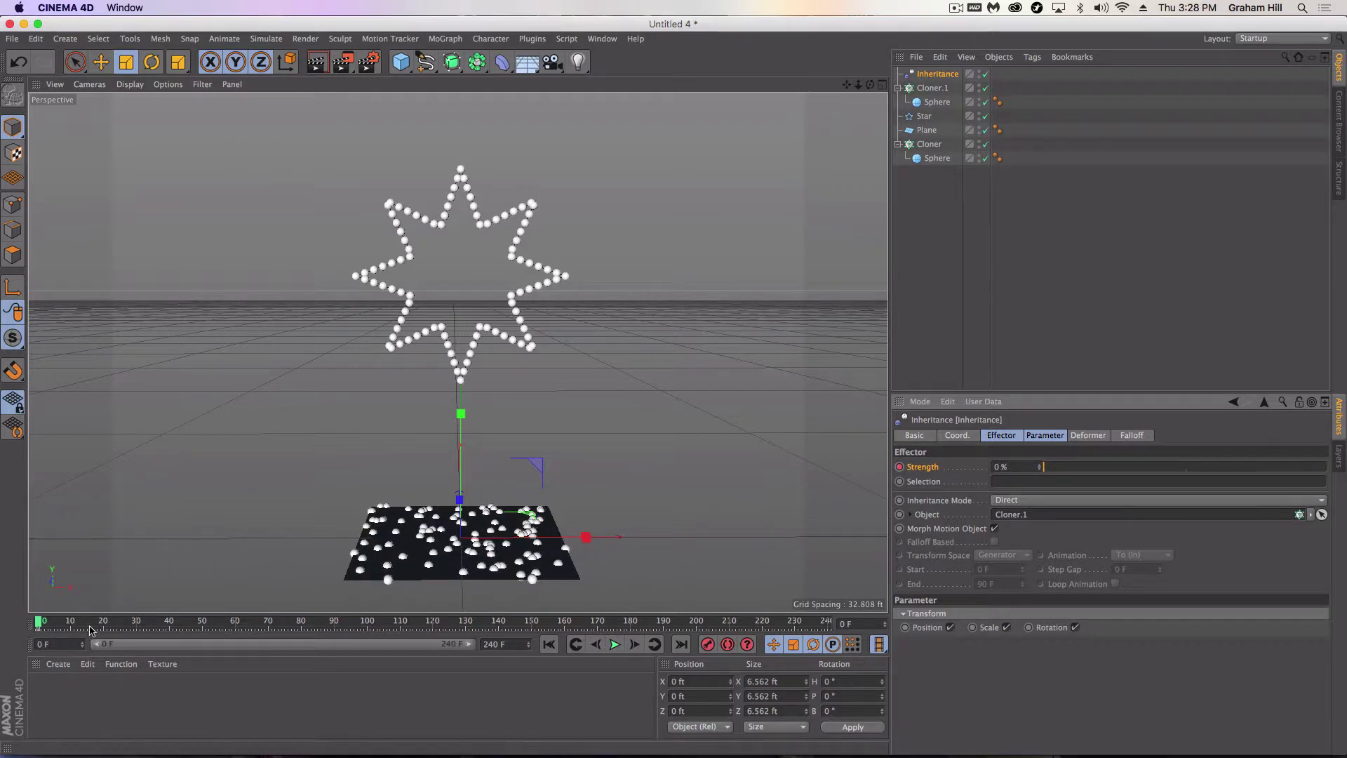
left_click(44, 624)
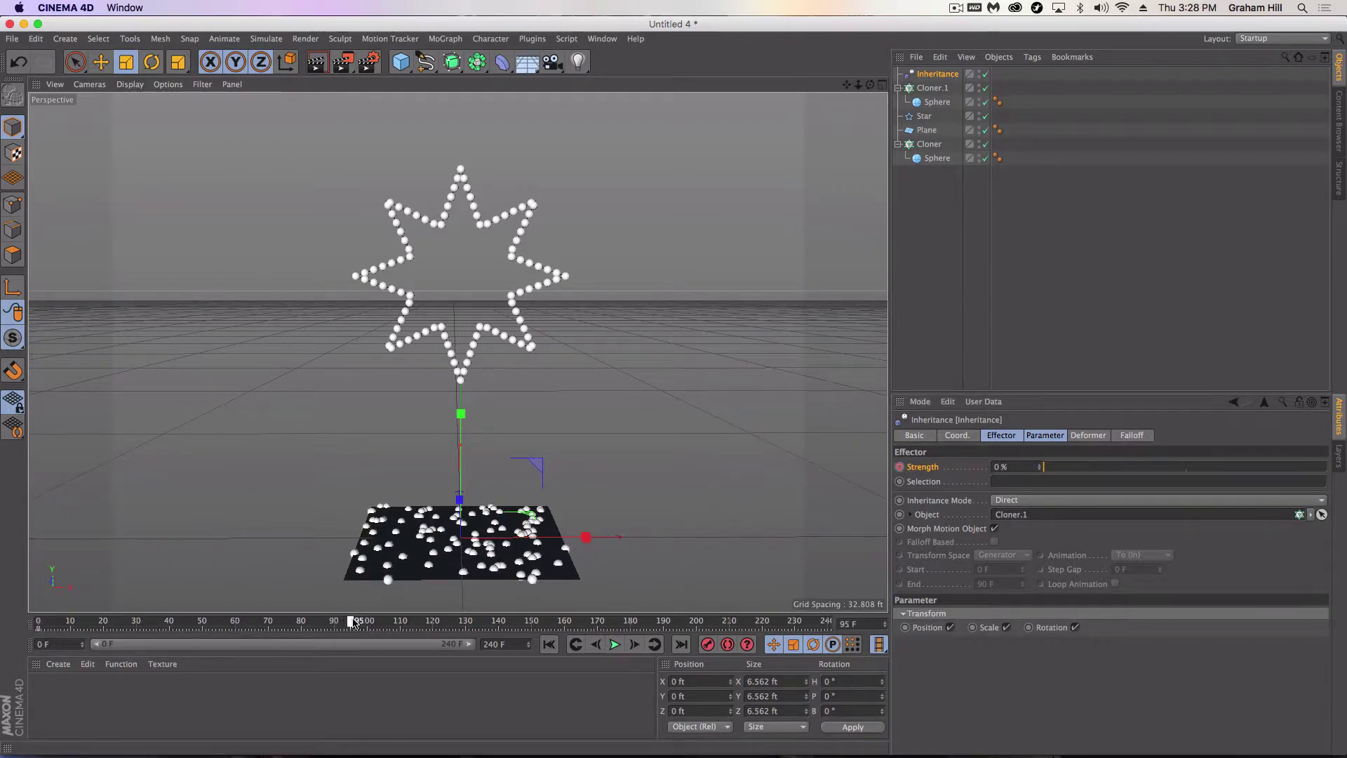
left_click_drag(1146, 470, 1334, 474)
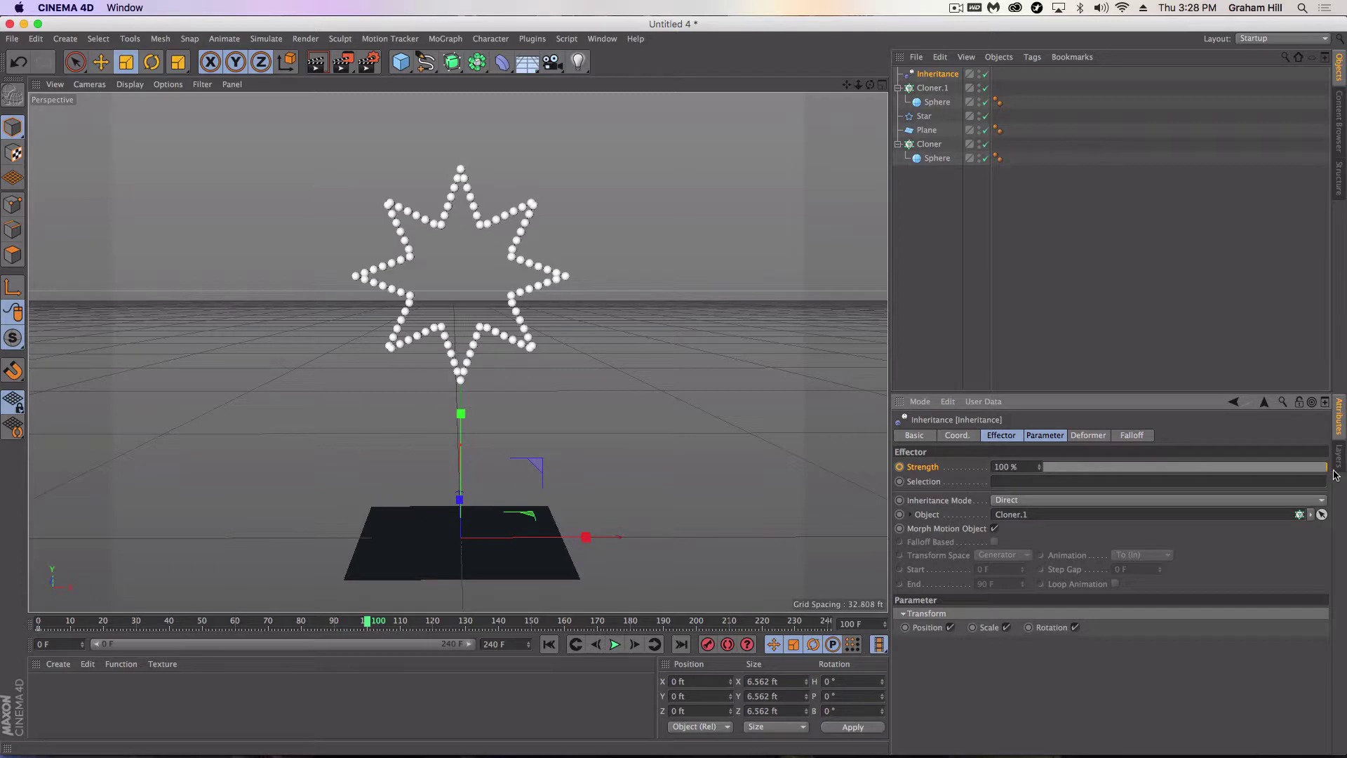
left_click(899, 468)
left_click(579, 263)
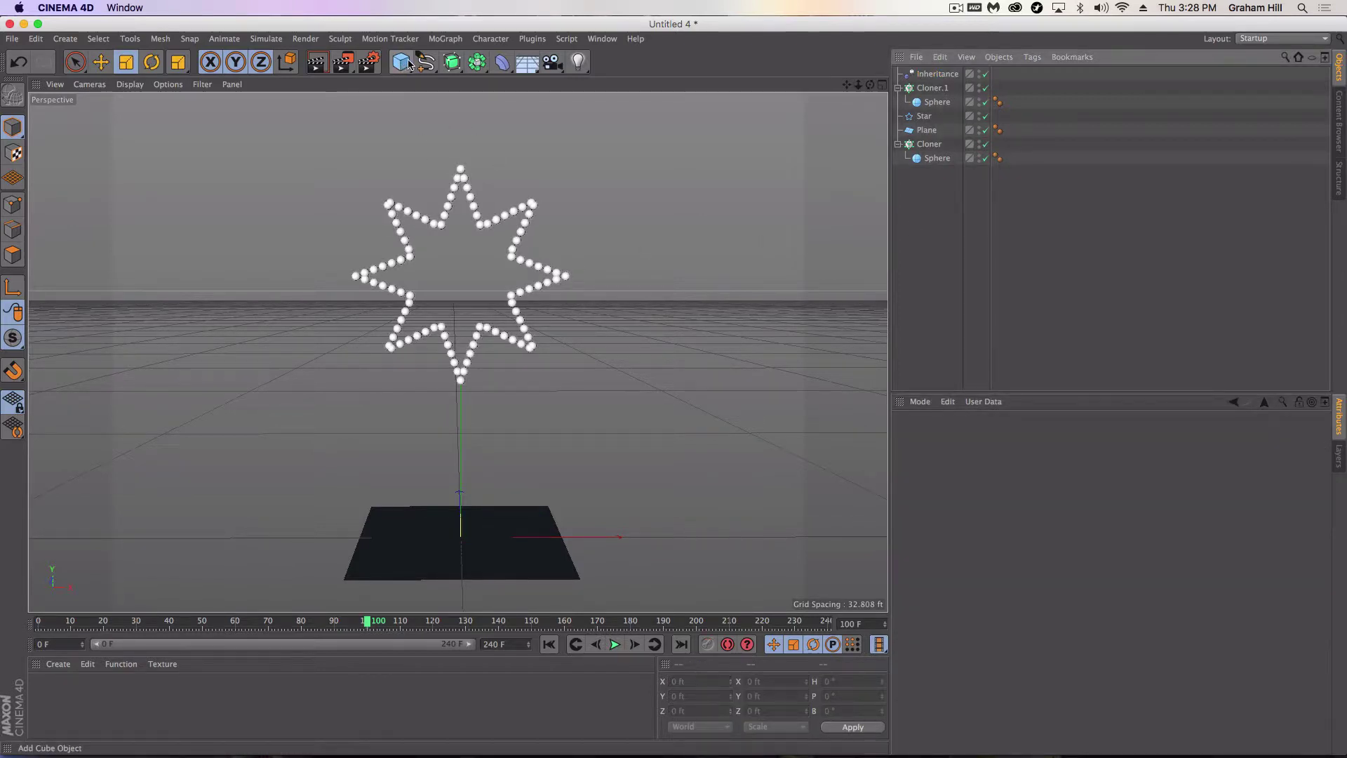
Add a Helix spline and move it up toward the star.
left_click_drag(408, 63, 626, 134)
key("e")
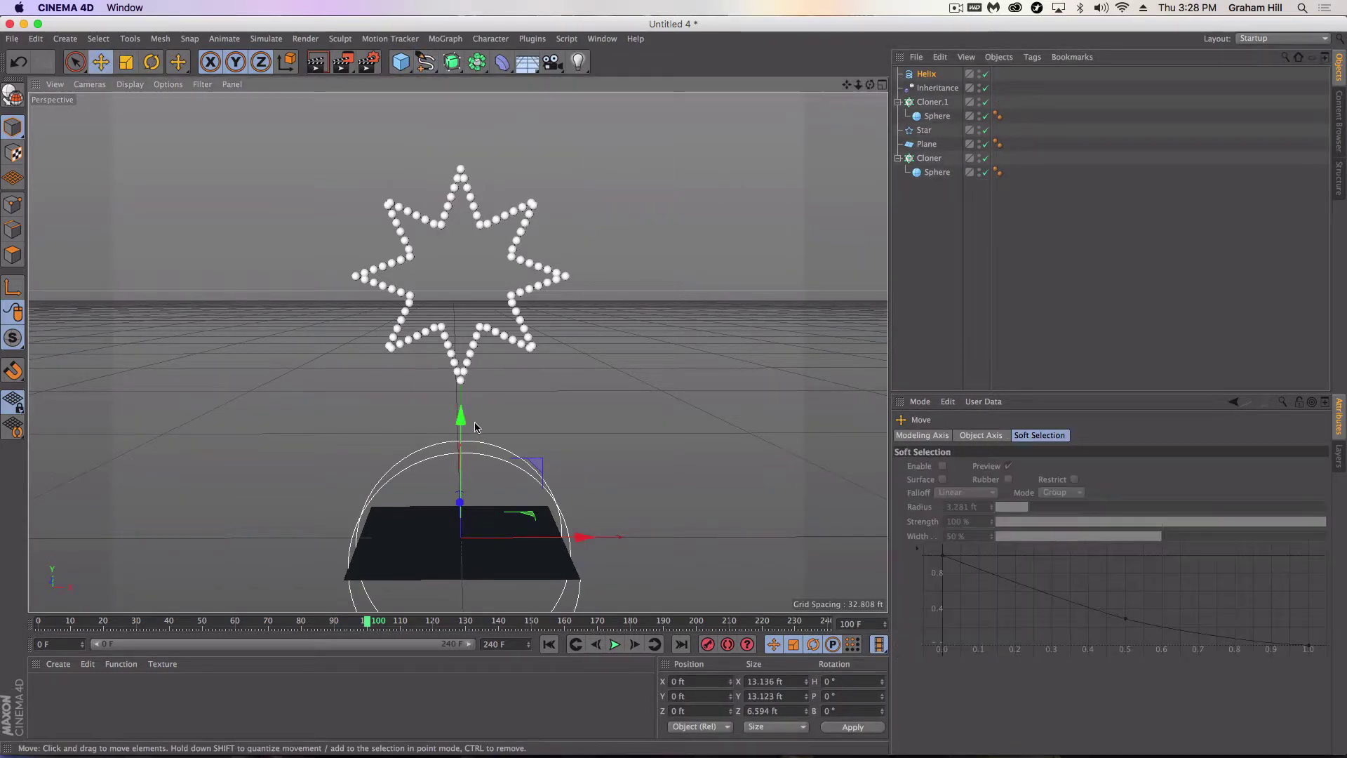
left_click_drag(511, 404, 519, 198)
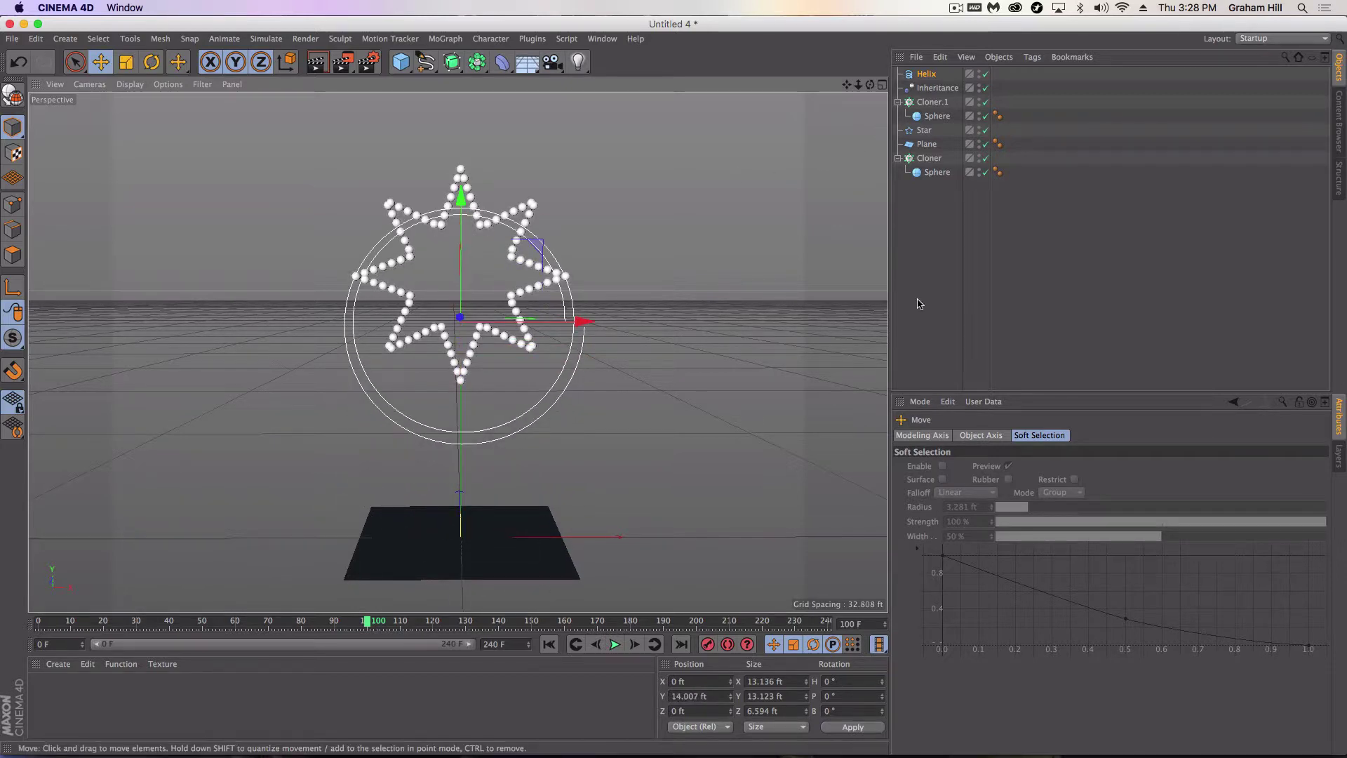
Lay the helix flat on the XZ plane and lower it below the star.
left_click(934, 77)
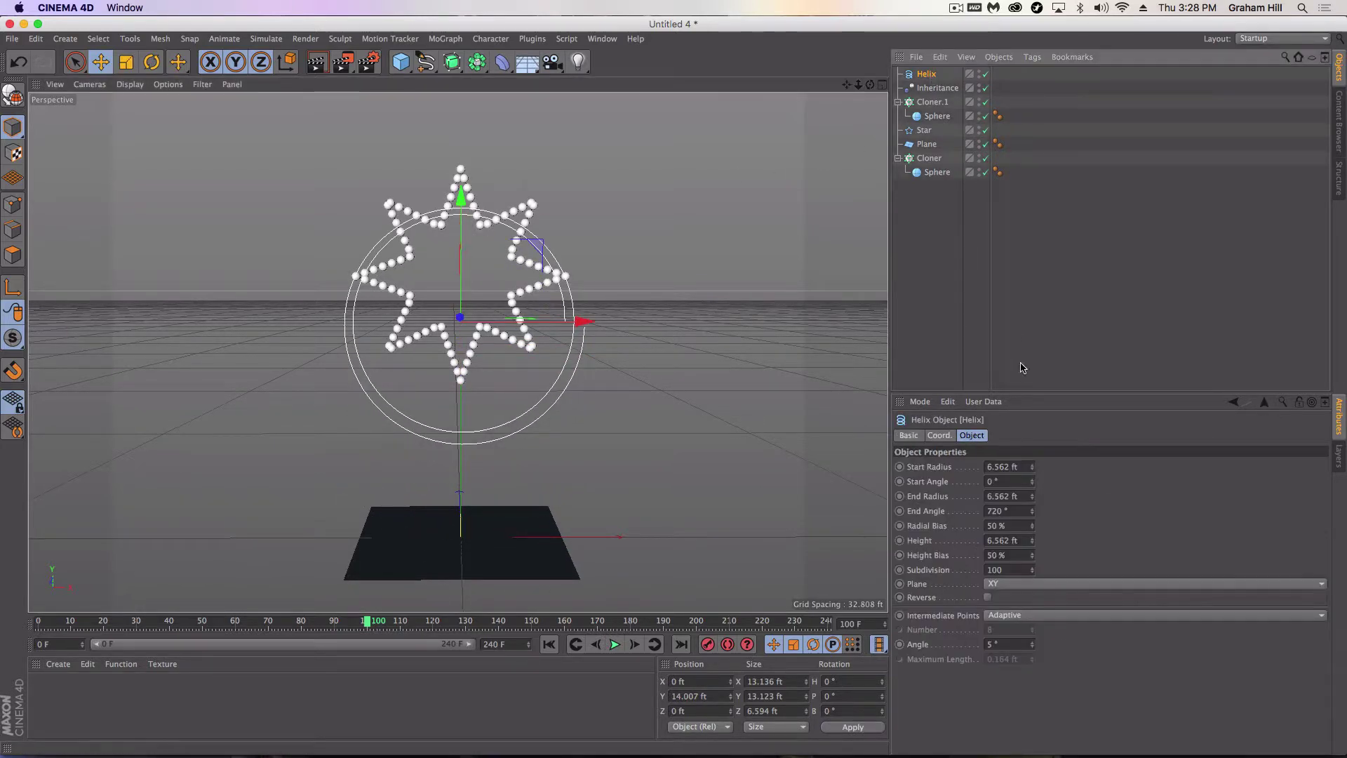
left_click(1008, 588)
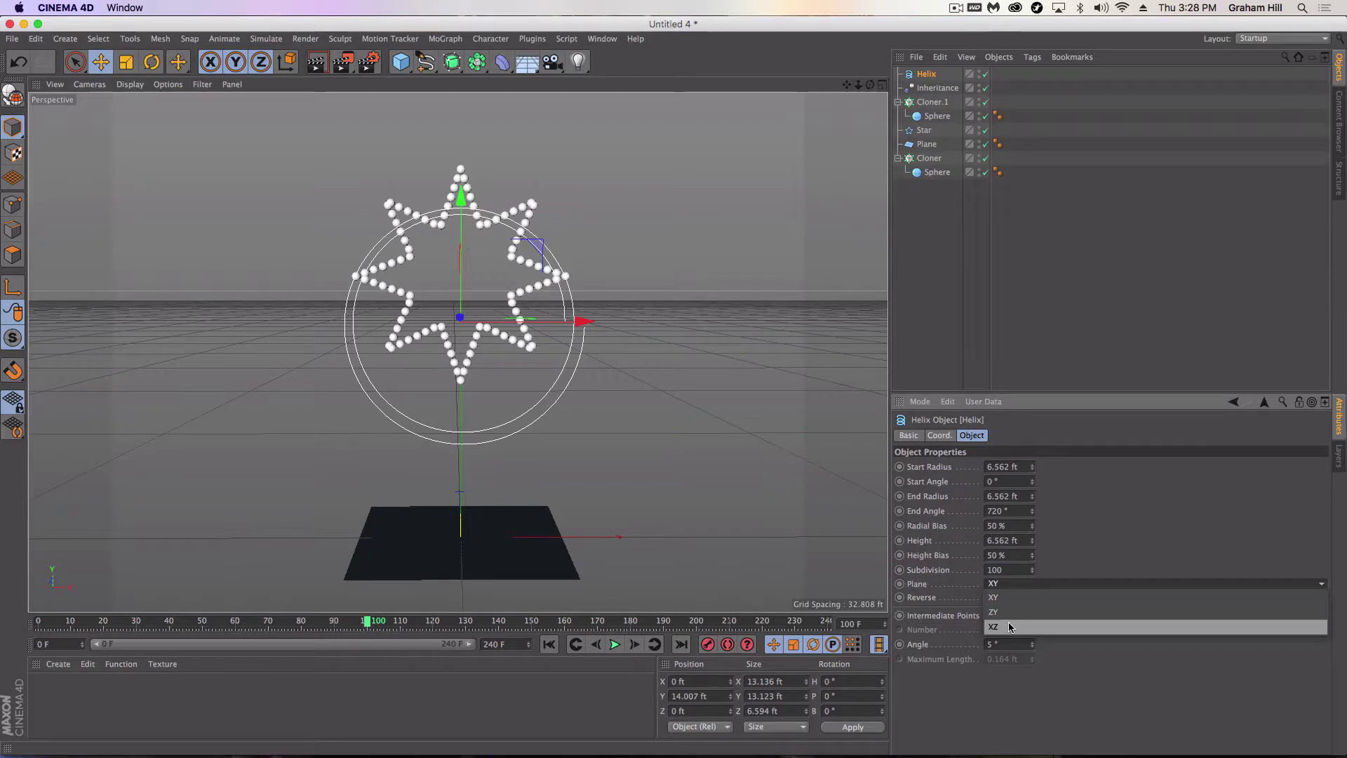
left_click(1009, 623)
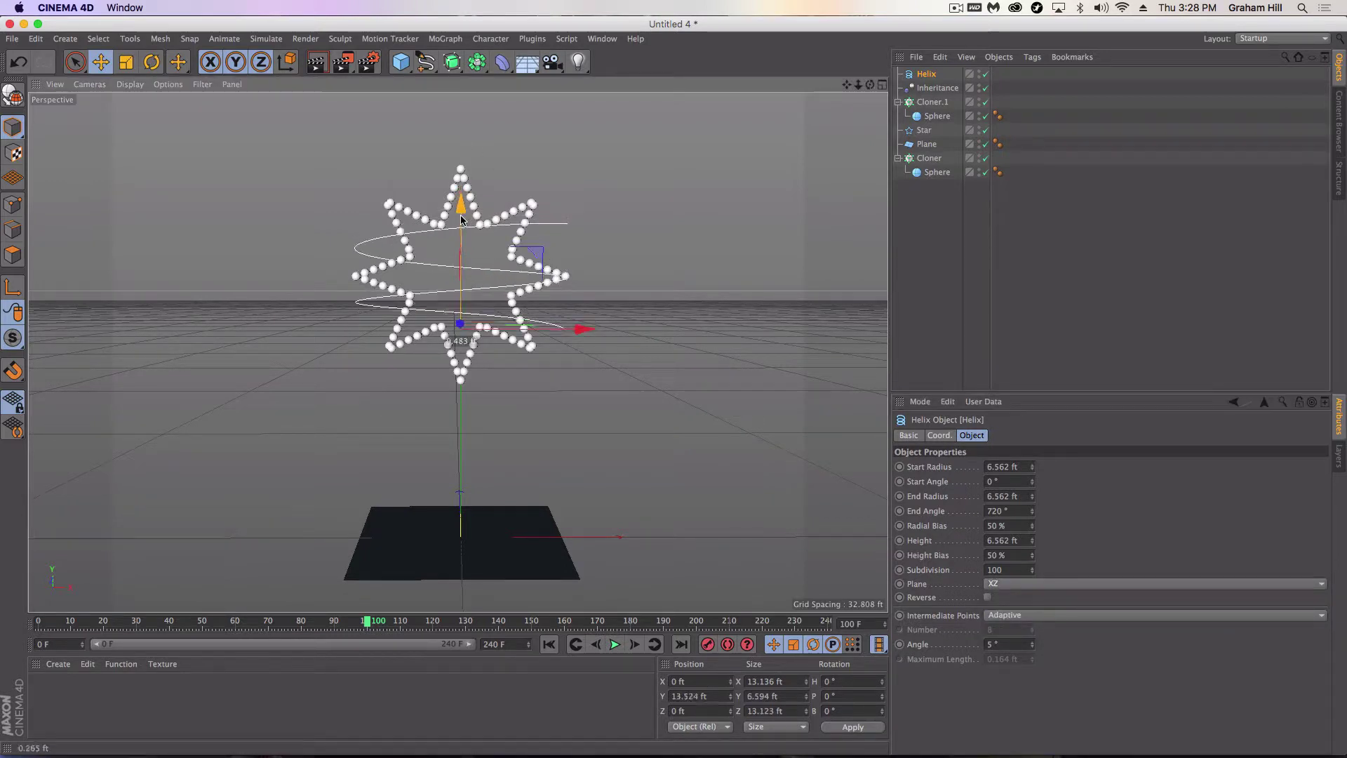
left_click_drag(463, 205, 449, 355)
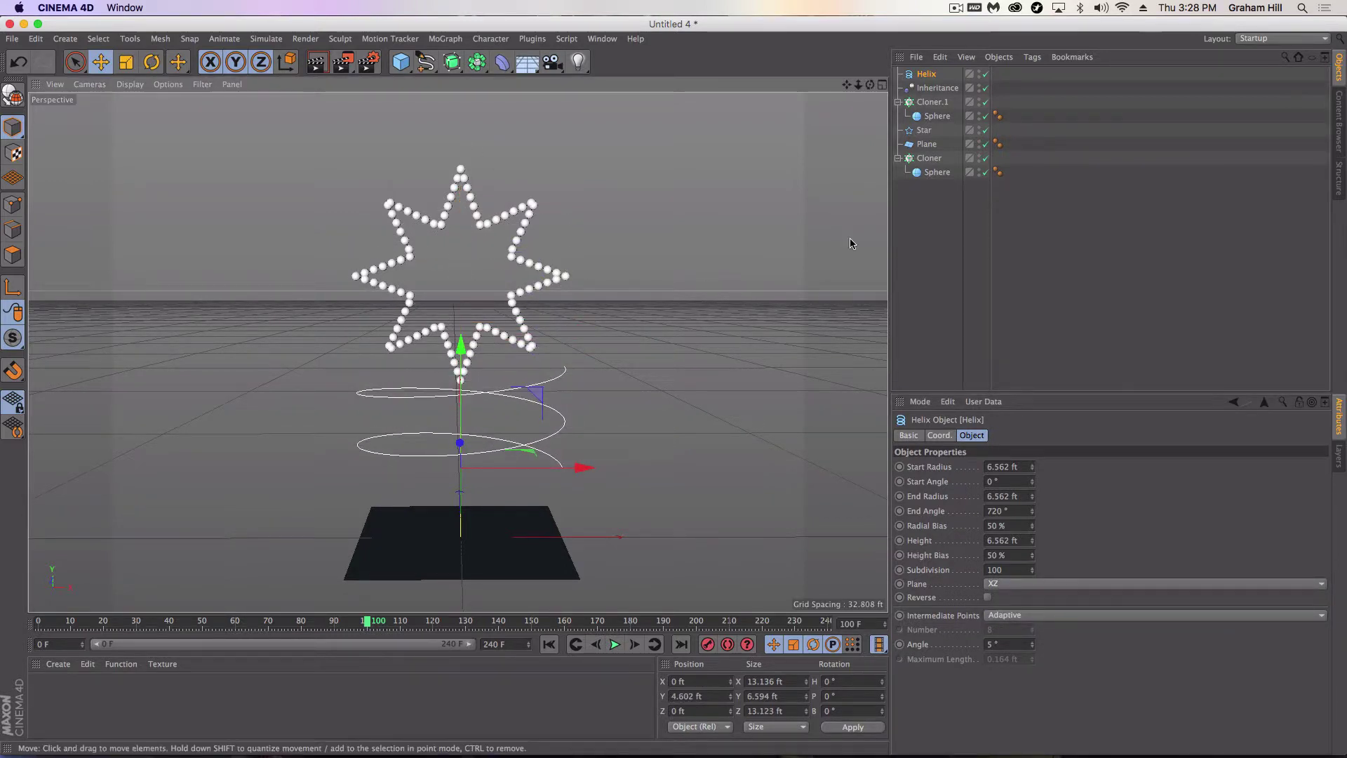
left_click(903, 239)
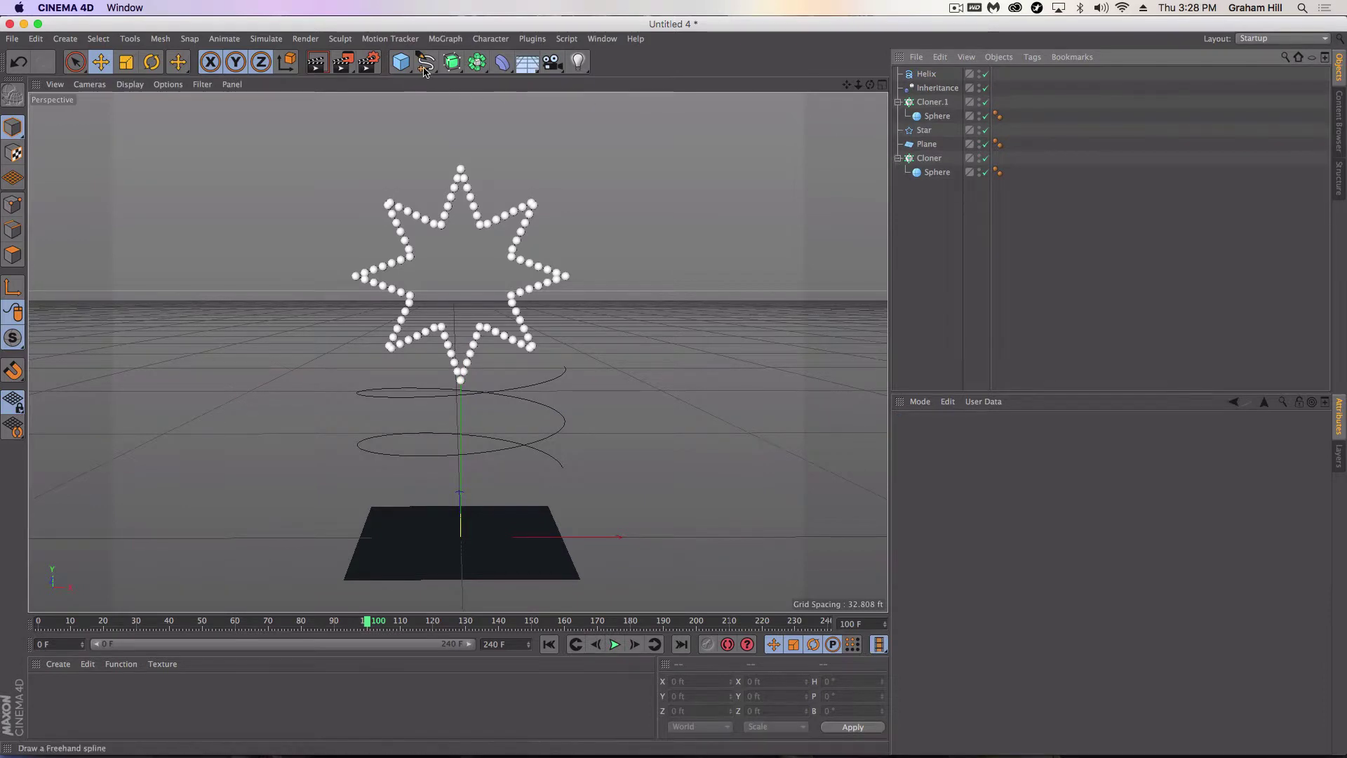
Add Cloner.2 from the MoGraph menu and make a top-level copy of the sphere.
left_click(449, 64)
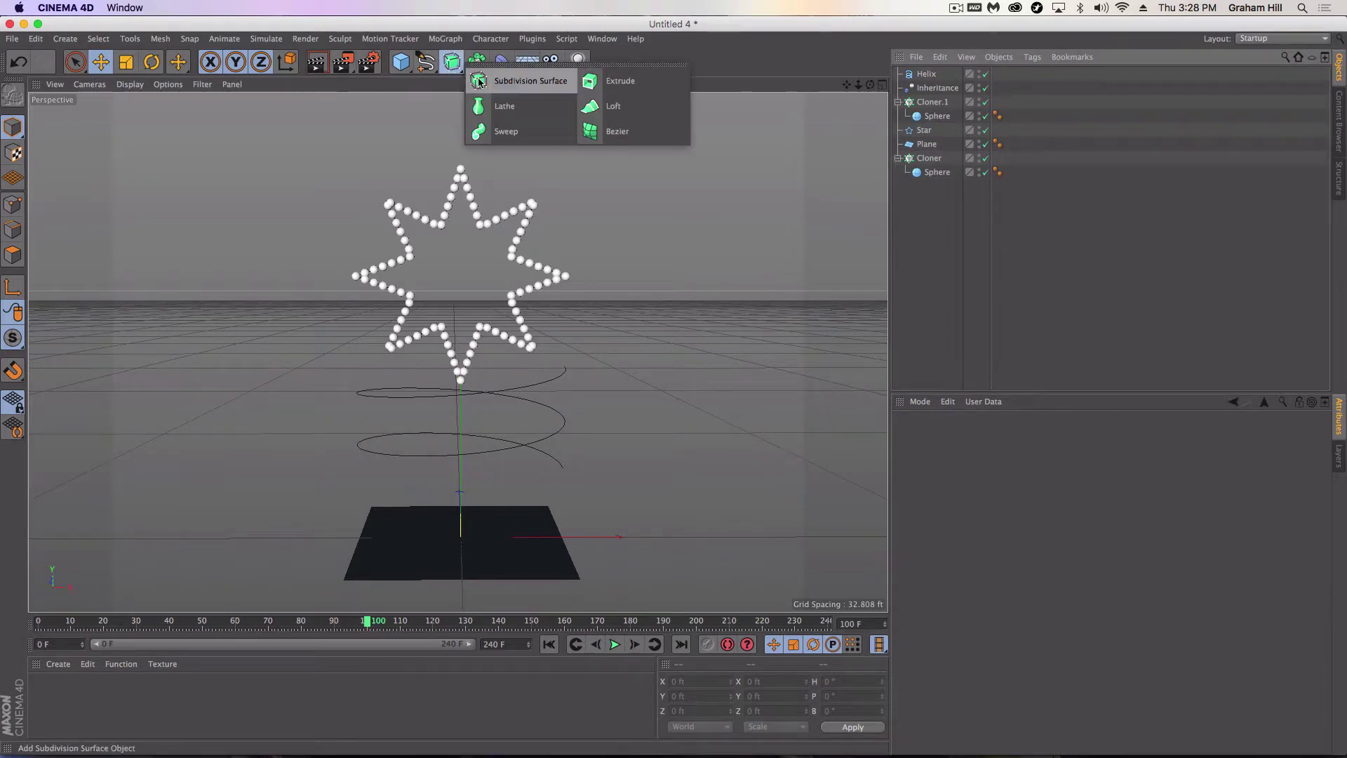
left_click(446, 39)
left_click(455, 148)
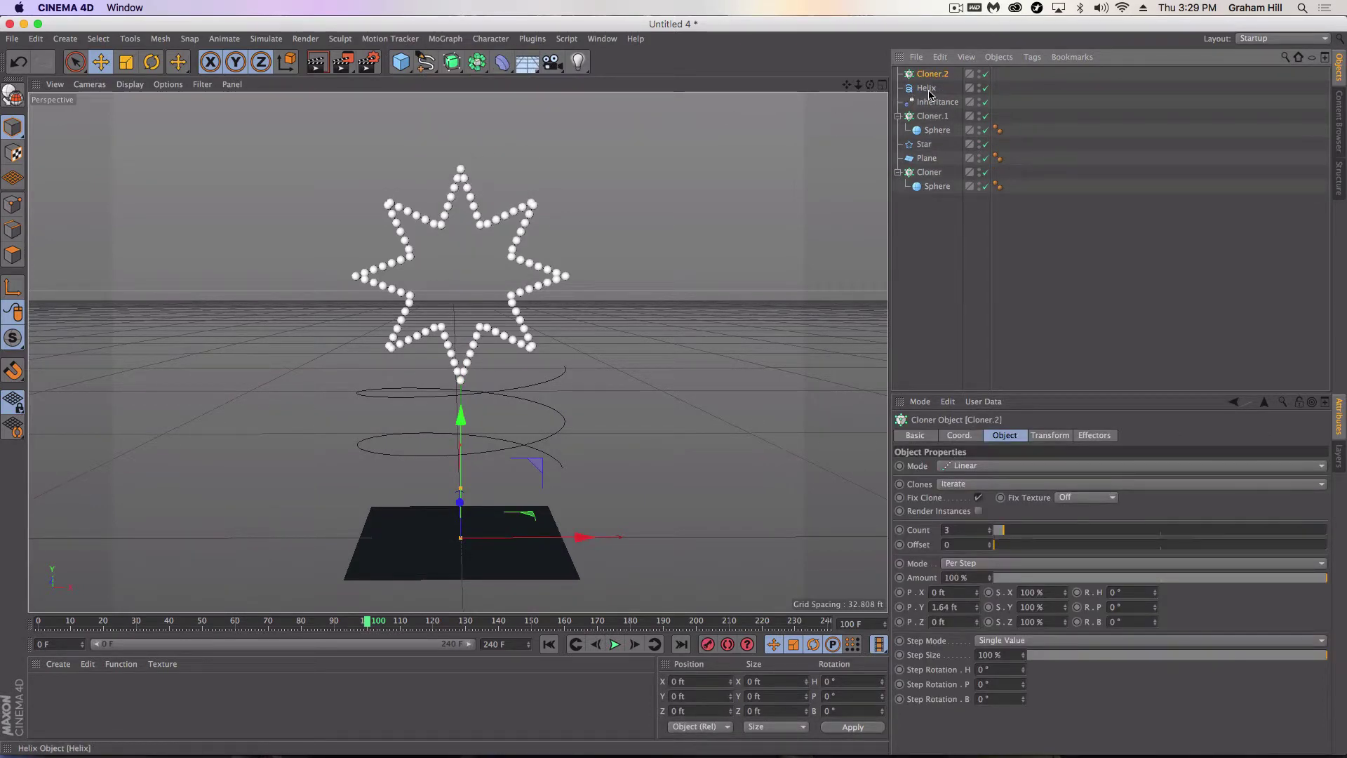
left_click(933, 186)
left_click_drag(930, 190, 914, 202, "ctrl")
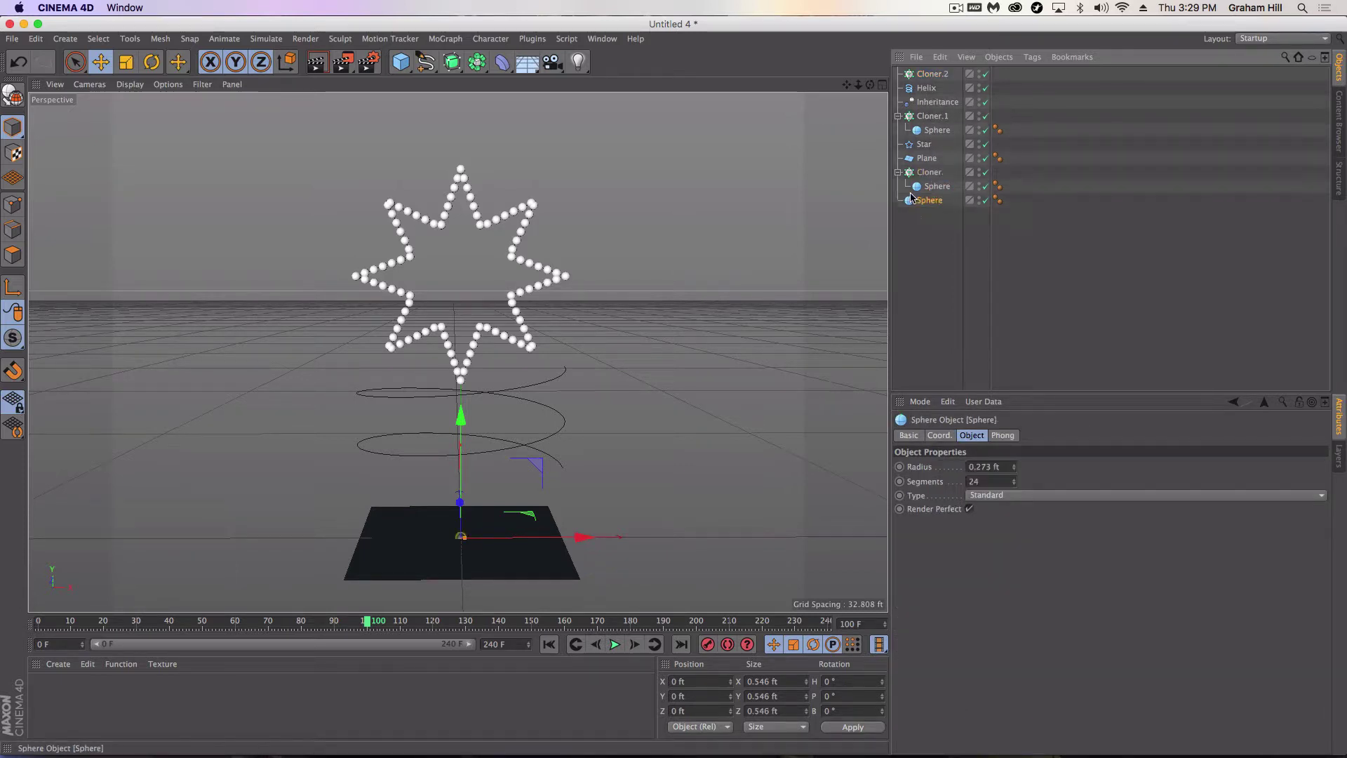
Put the sphere copy in Cloner.2, set Object mode on the Helix, and Count 100.
left_click_drag(923, 77, 926, 74)
left_click(932, 74)
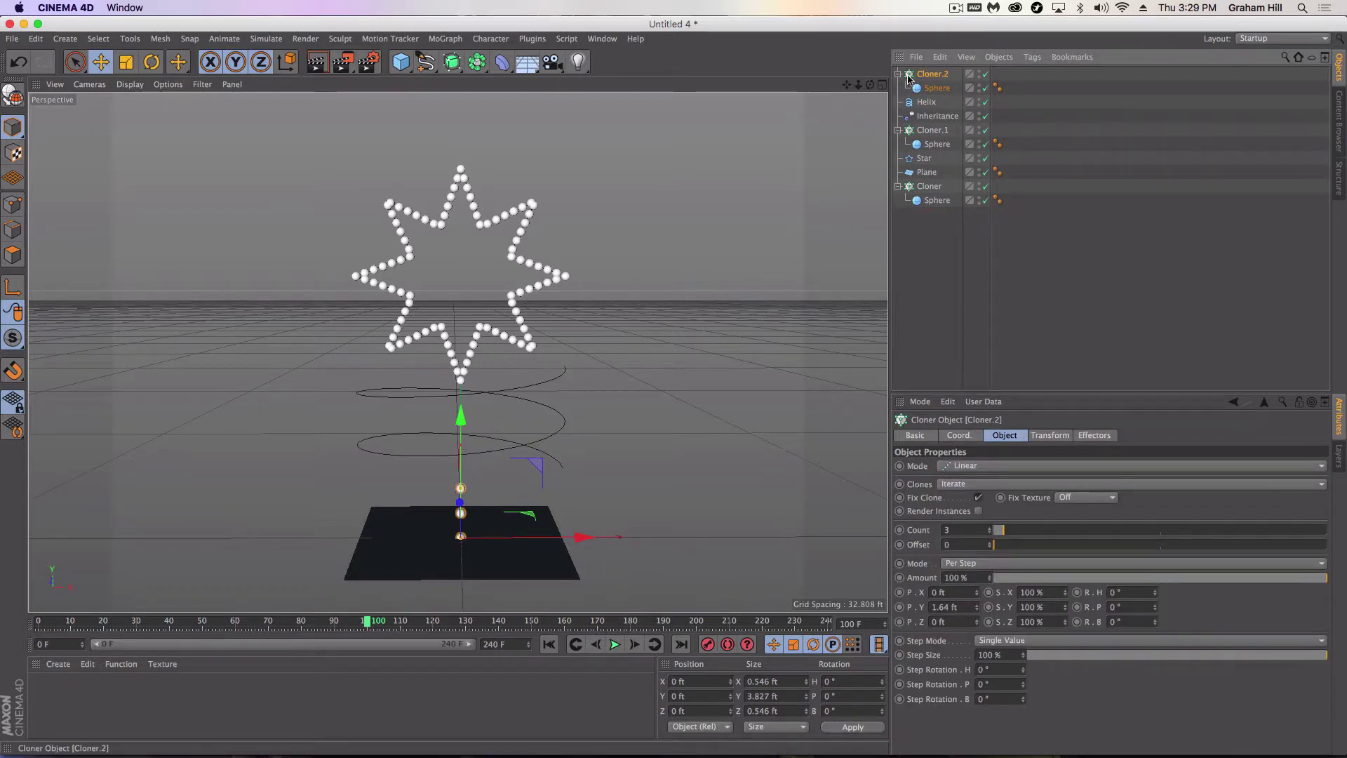
left_click(974, 468)
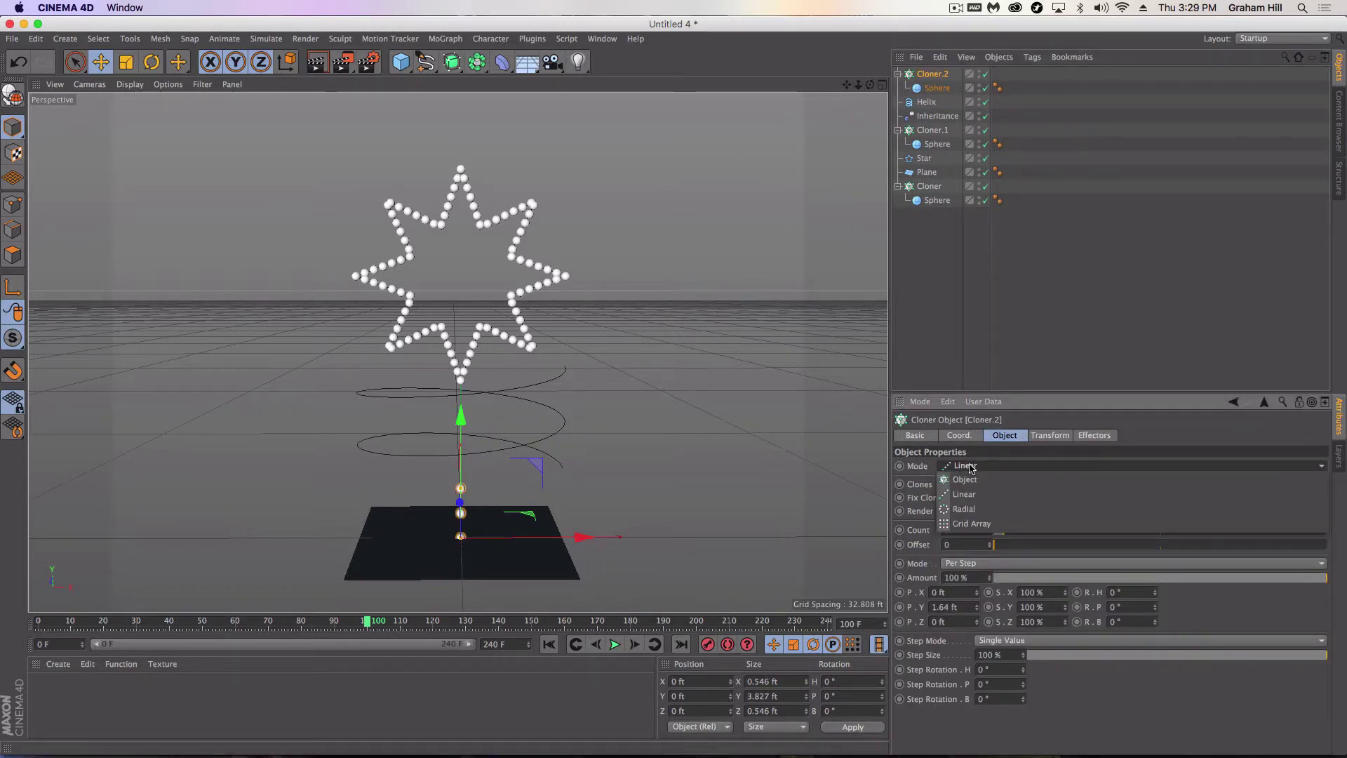
left_click_drag(926, 103, 926, 116)
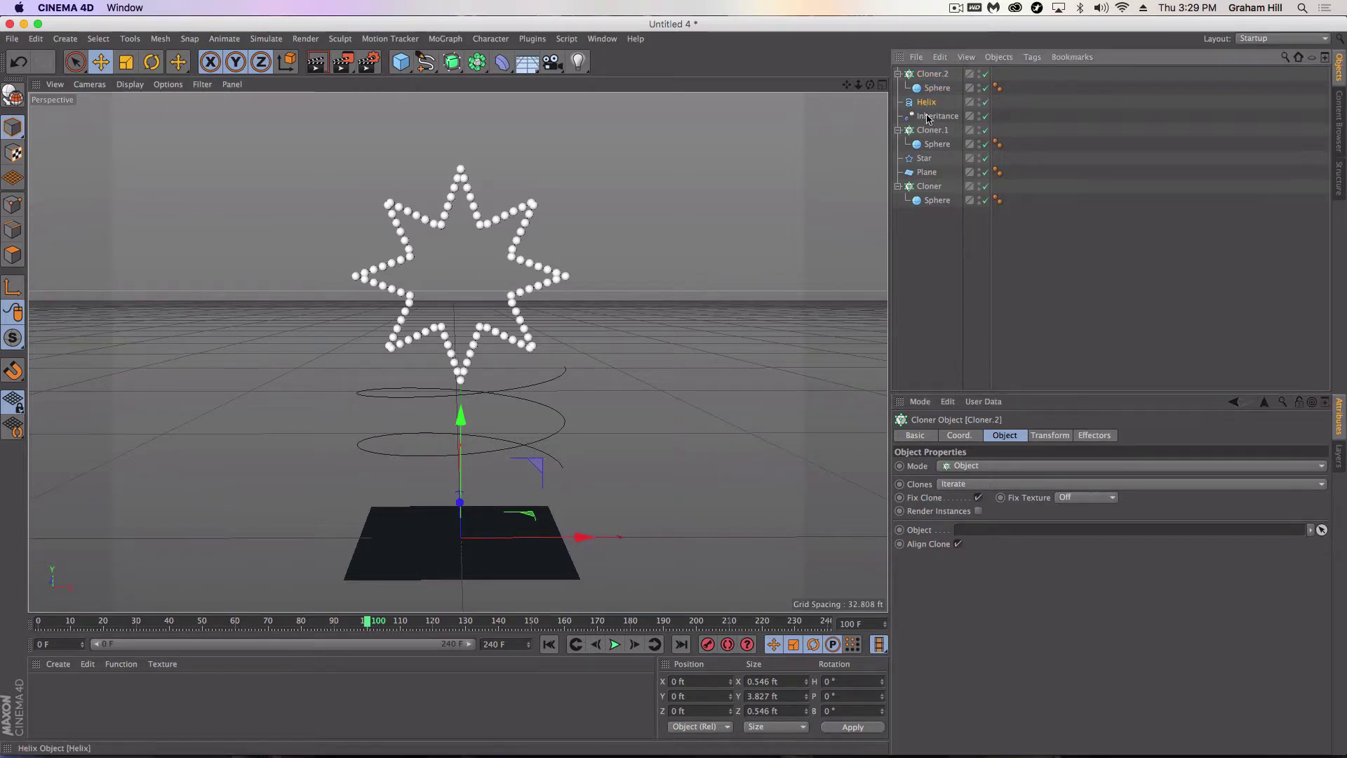
left_click_drag(986, 533, 979, 538)
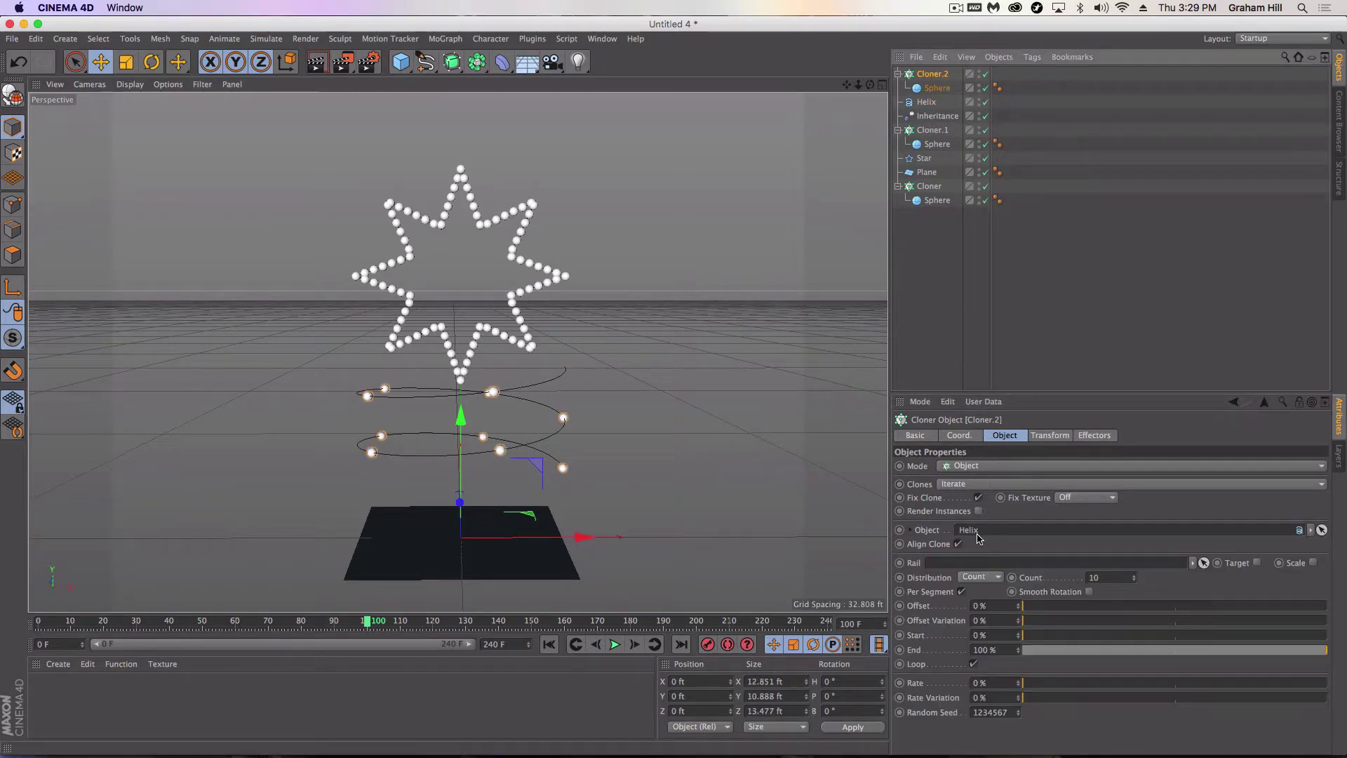
double_click(1093, 576)
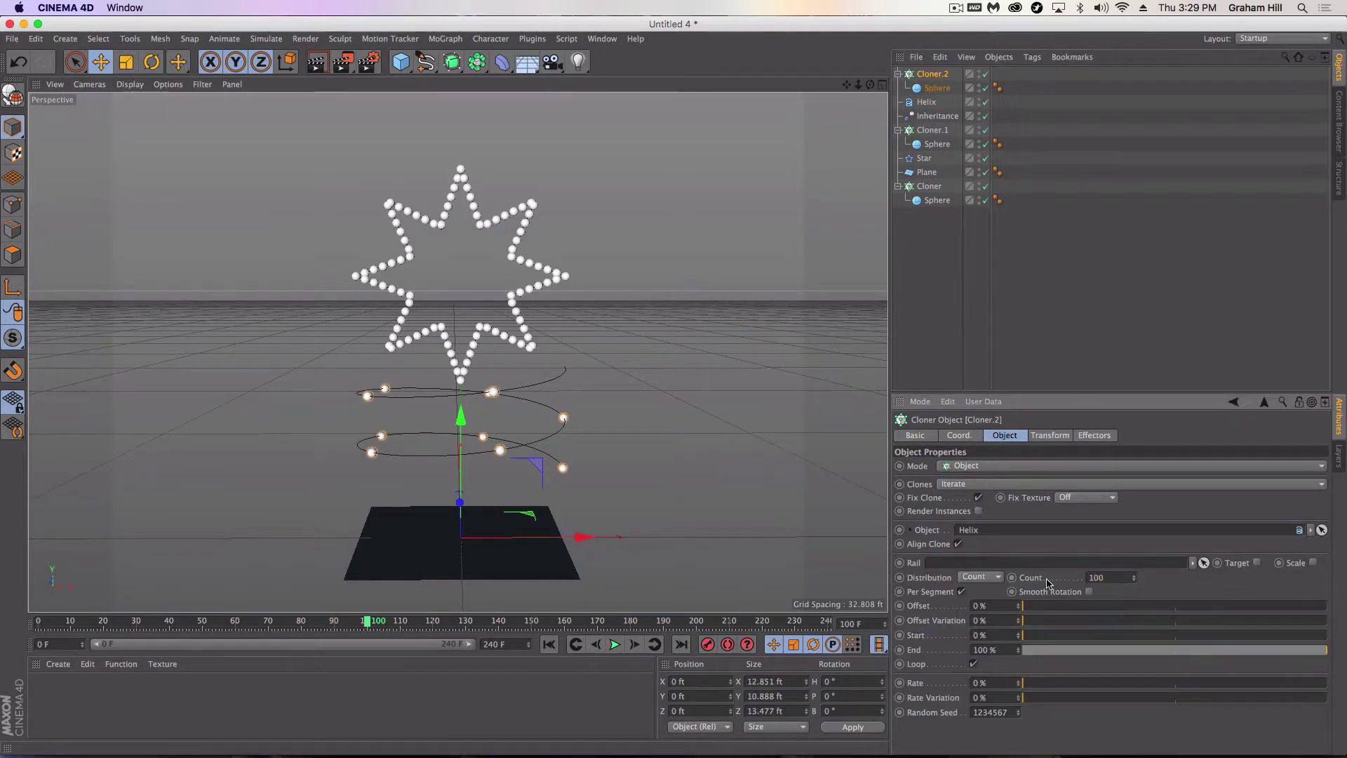
type("100")
key("Return")
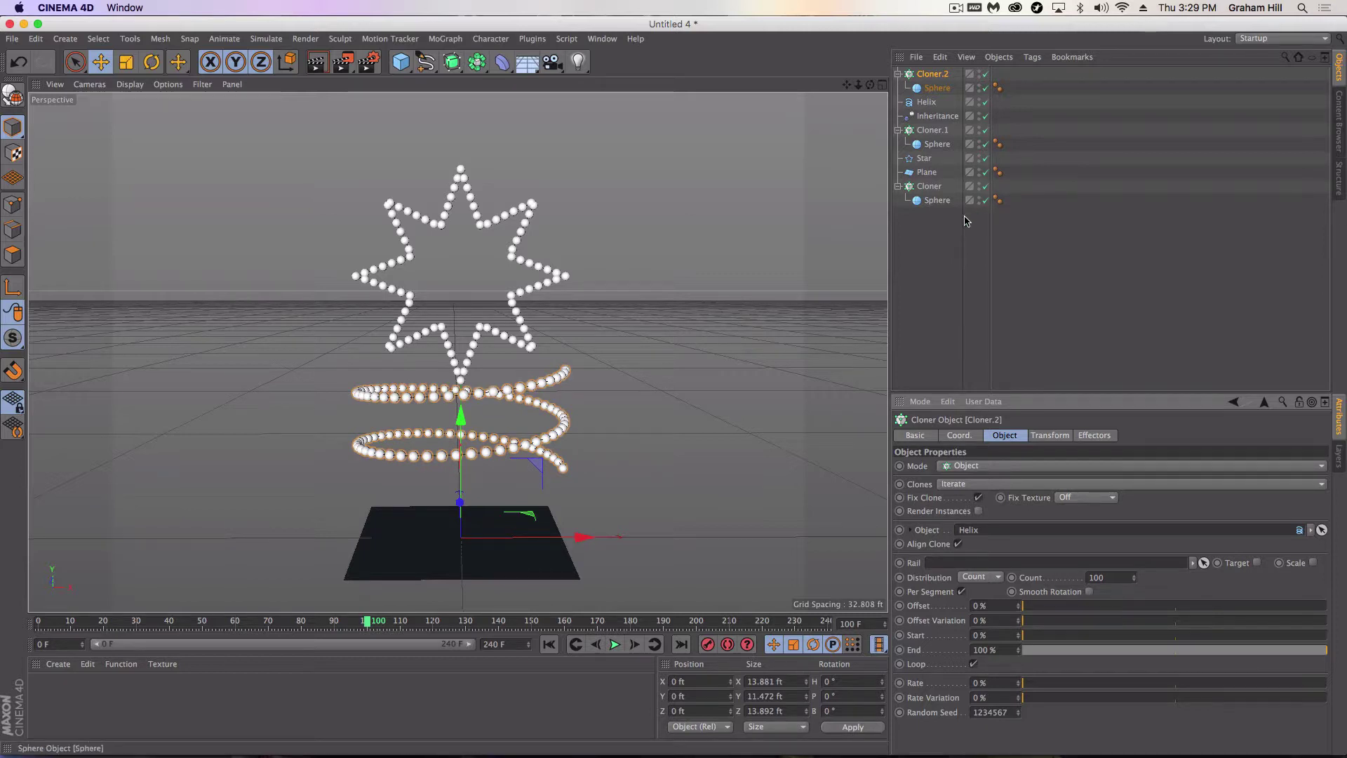
left_click(951, 249)
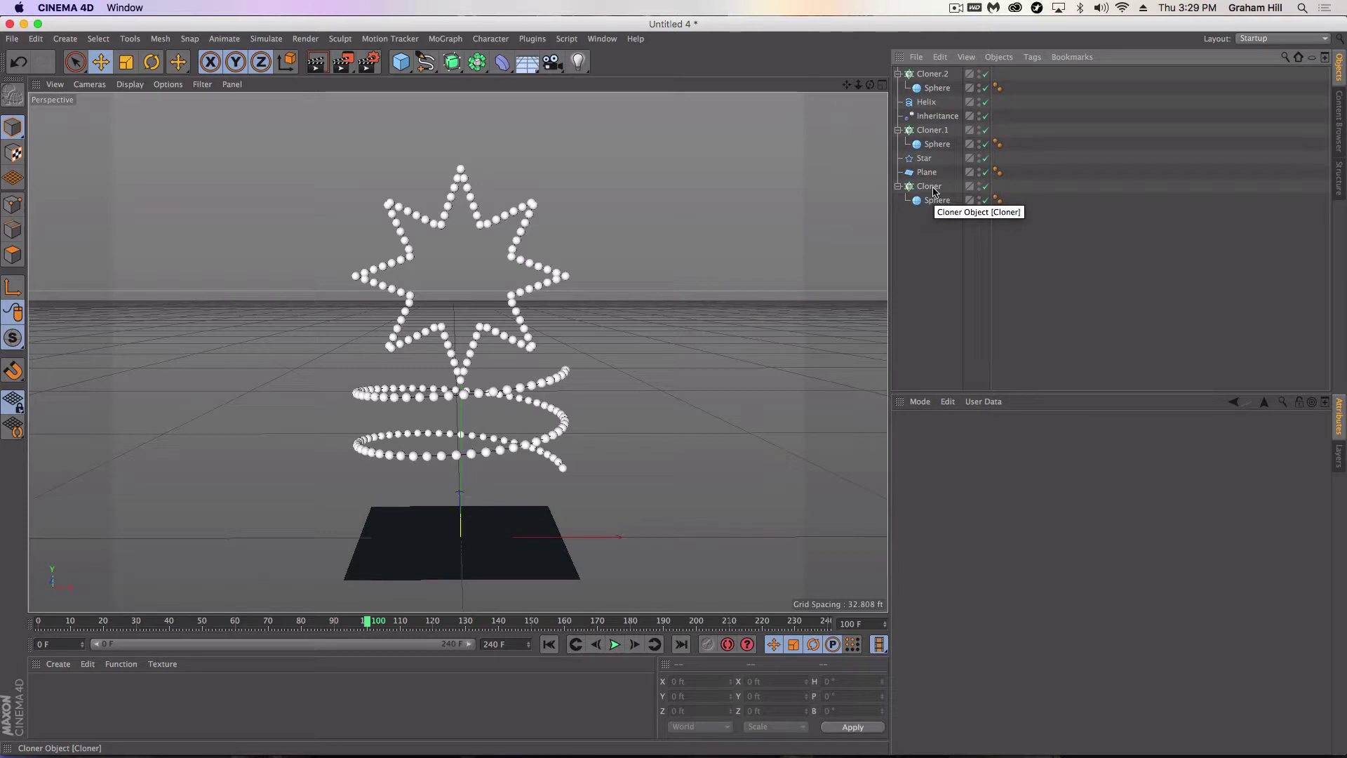
Add Inheritance.1 to the plane Cloner, inheriting from Cloner.2 with Morph Motion Object on.
left_click(929, 186)
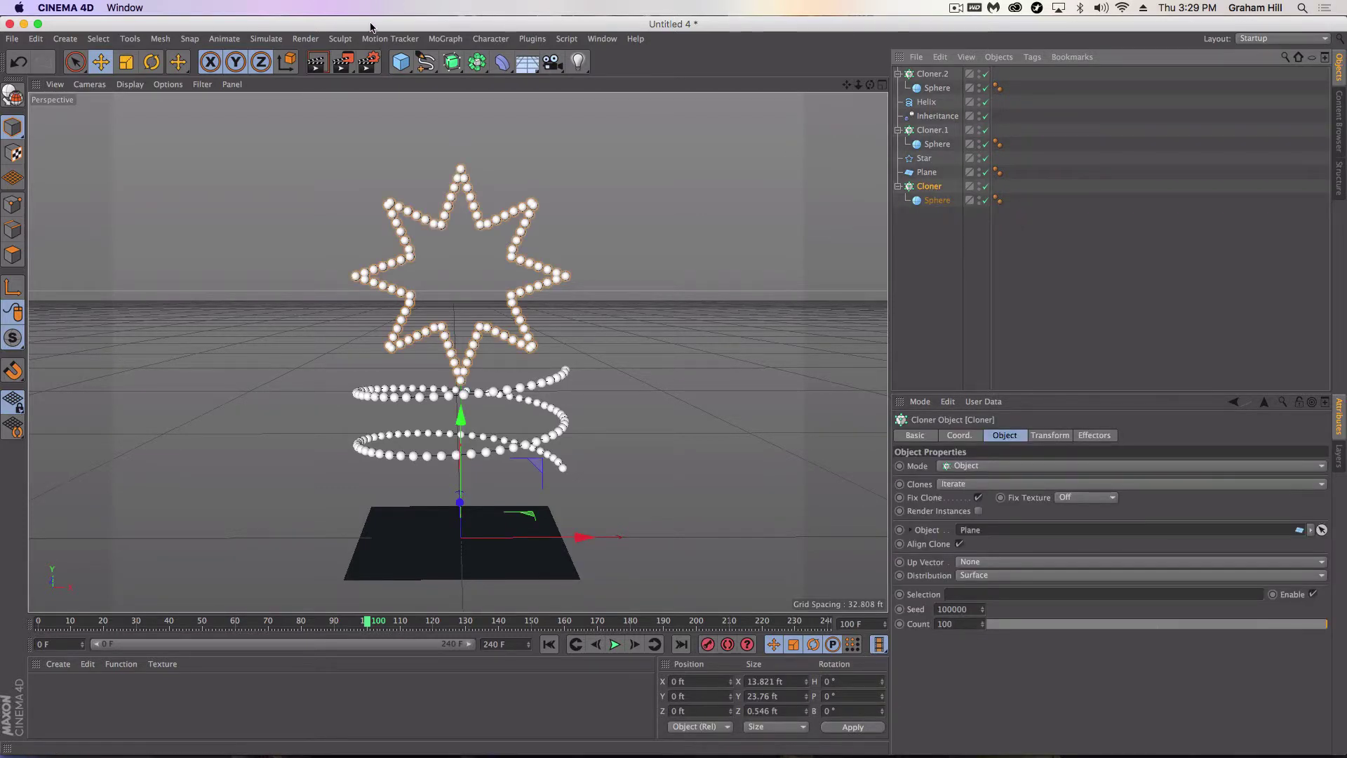
left_click(444, 40)
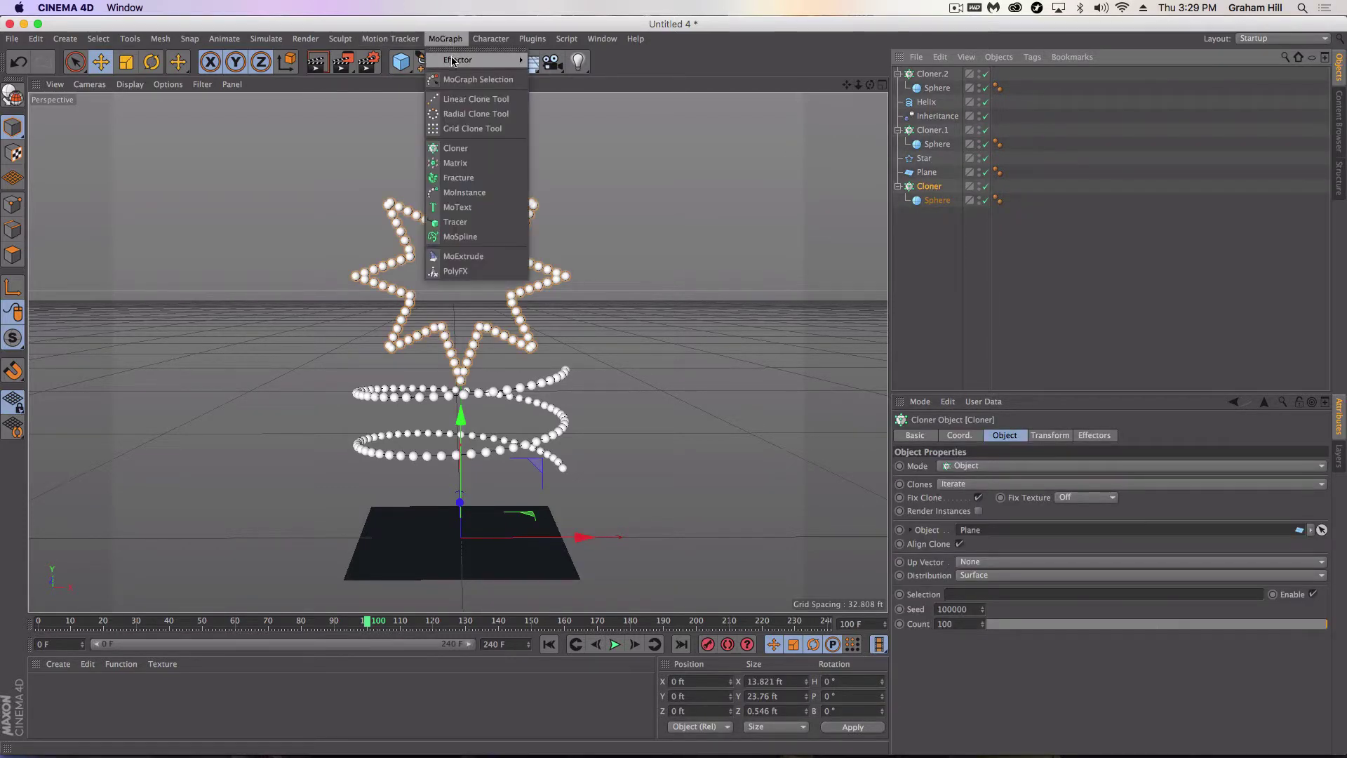
mouse_move(502, 59)
left_click(546, 143)
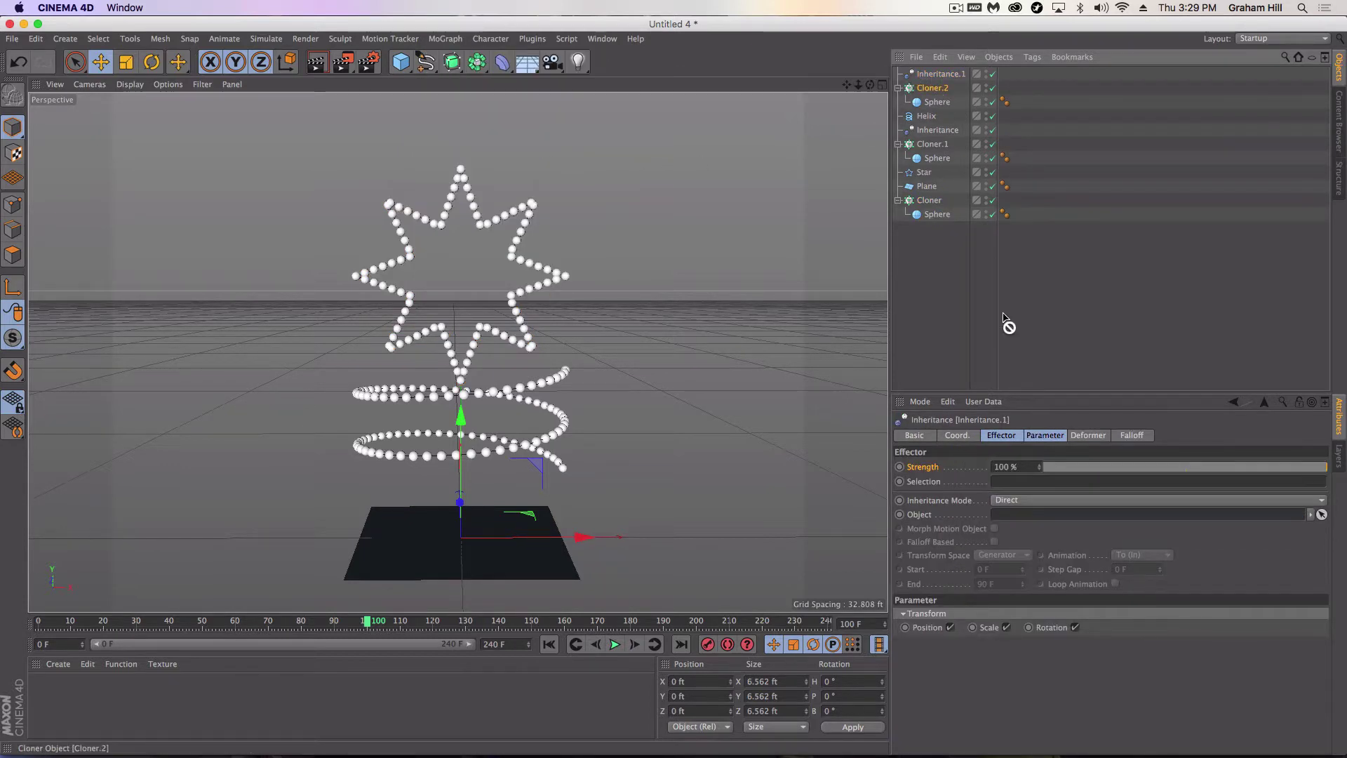
left_click(994, 529)
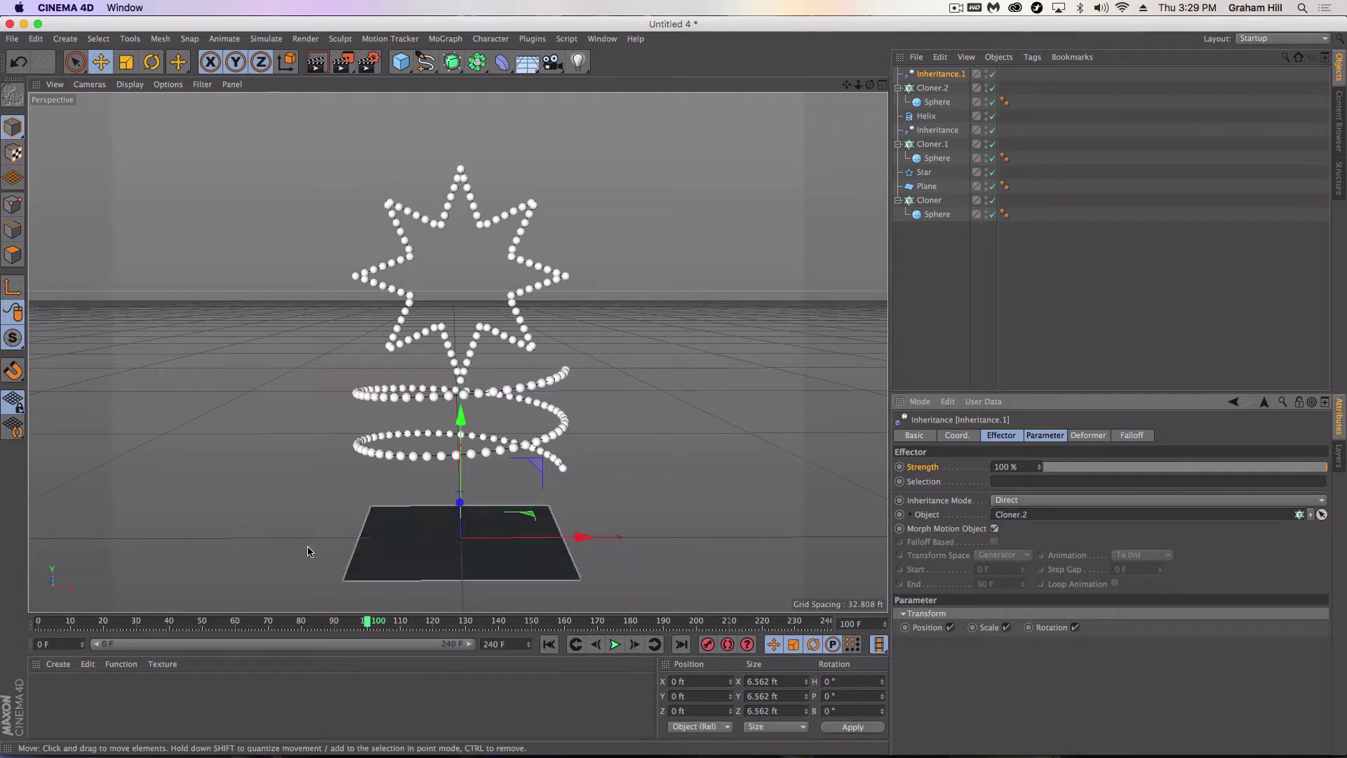
left_click_drag(356, 624, 286, 628)
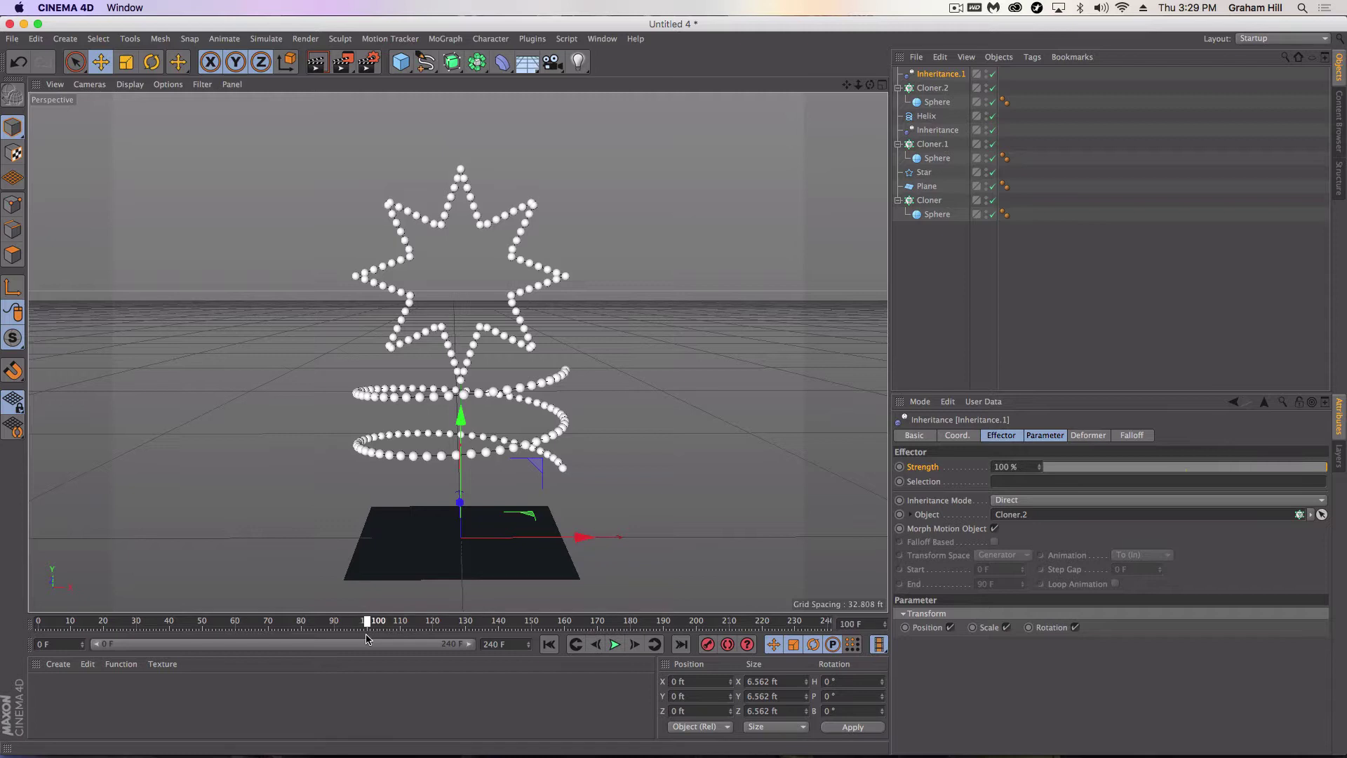
Keyframe Inheritance.1 Strength at 0% on frame 100 and 100% on frame 202, then rewind.
mouse_move(1322, 467)
left_mouse_down()
mouse_move(1025, 456)
mouse_move(1344, 468)
mouse_move(984, 469)
left_mouse_up()
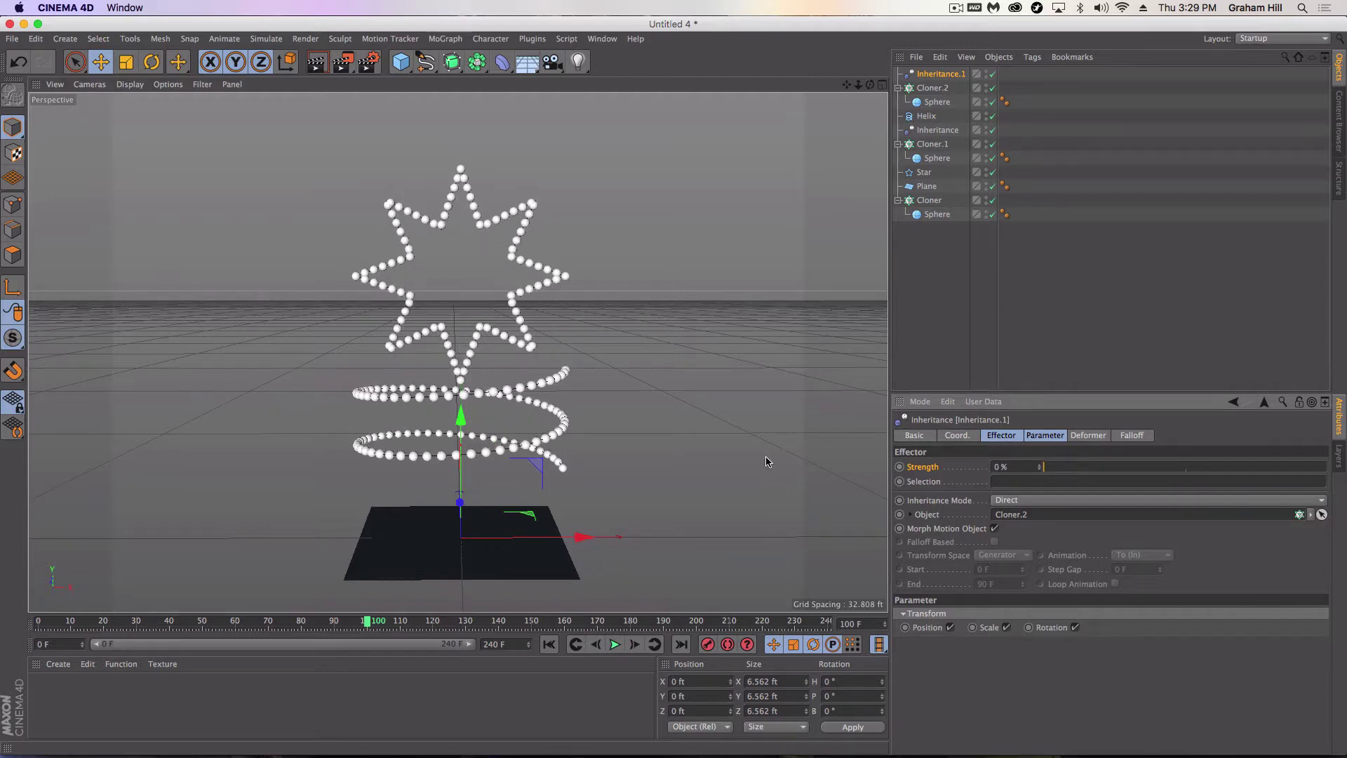
left_click(900, 467)
left_click(407, 622)
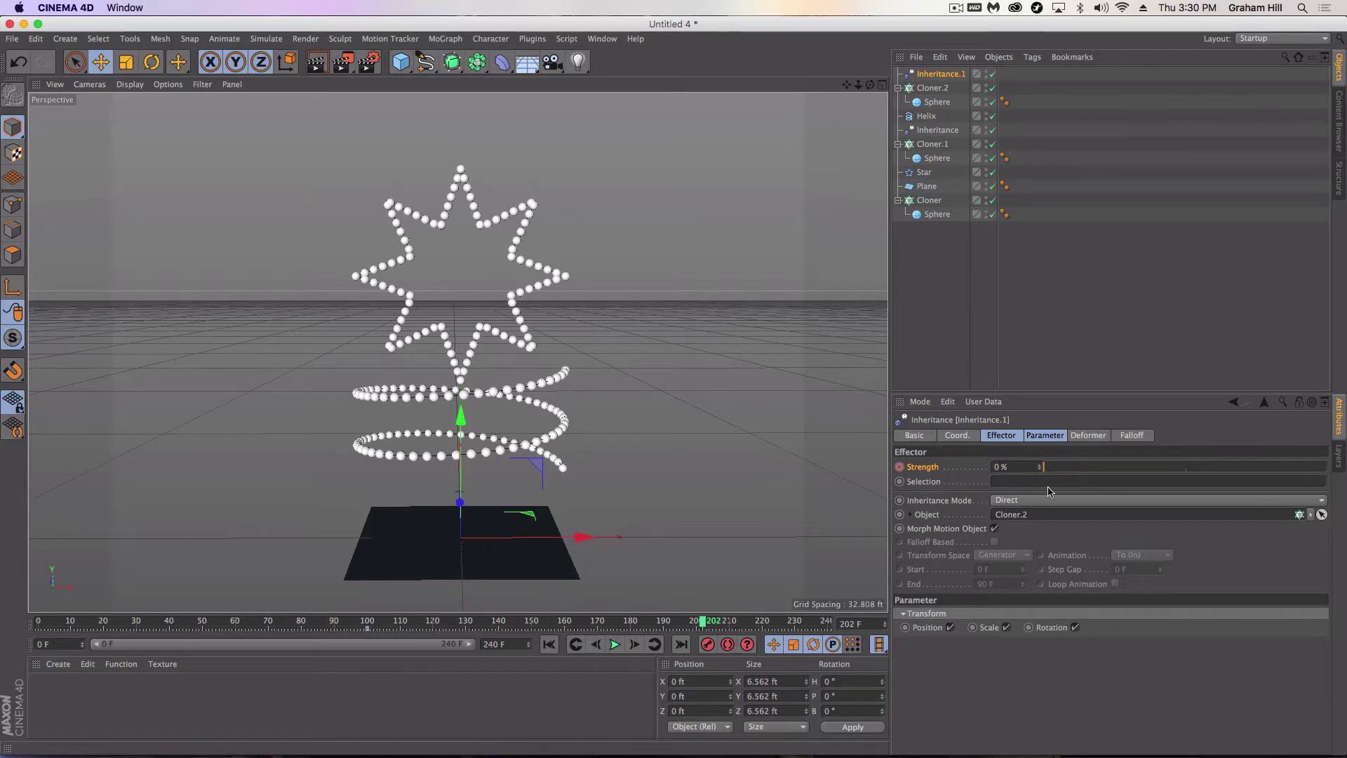
left_click_drag(1088, 472, 1333, 468)
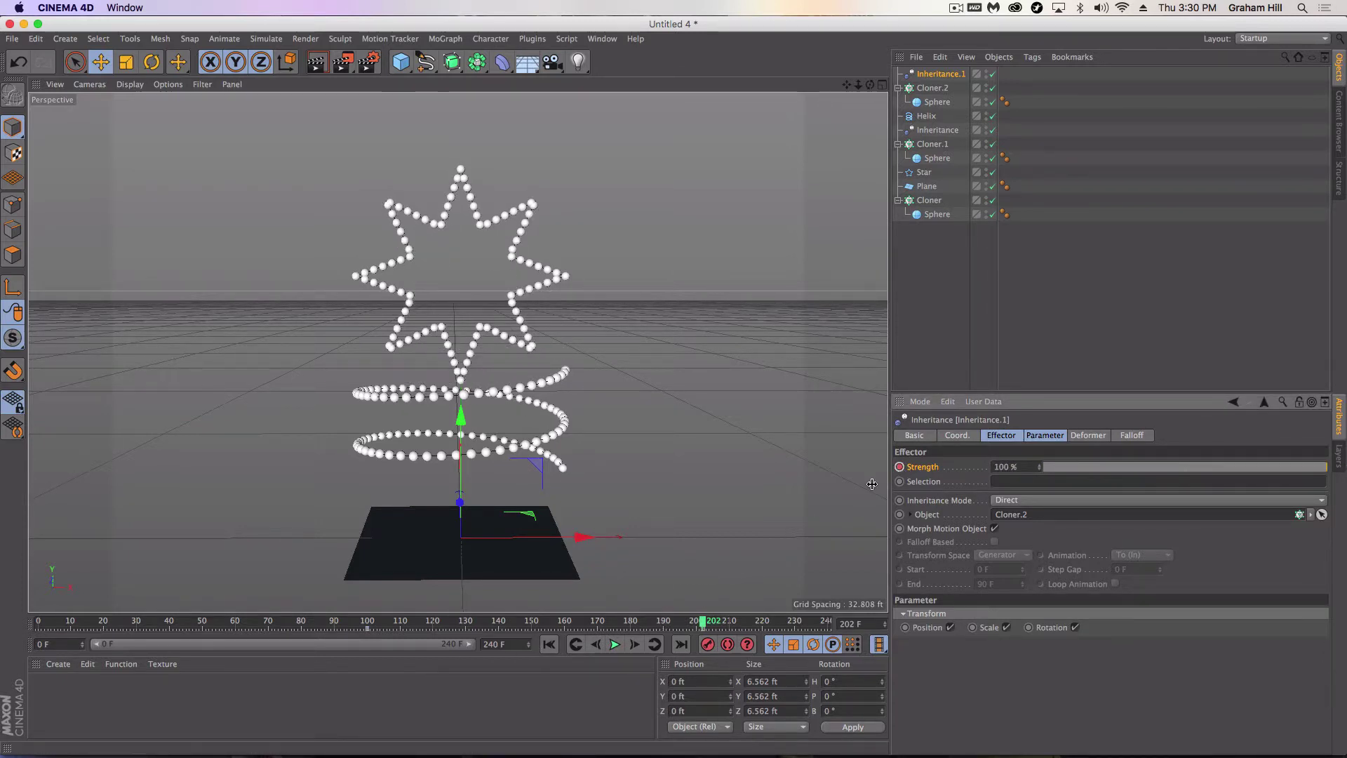
left_click_drag(707, 621, 41, 621)
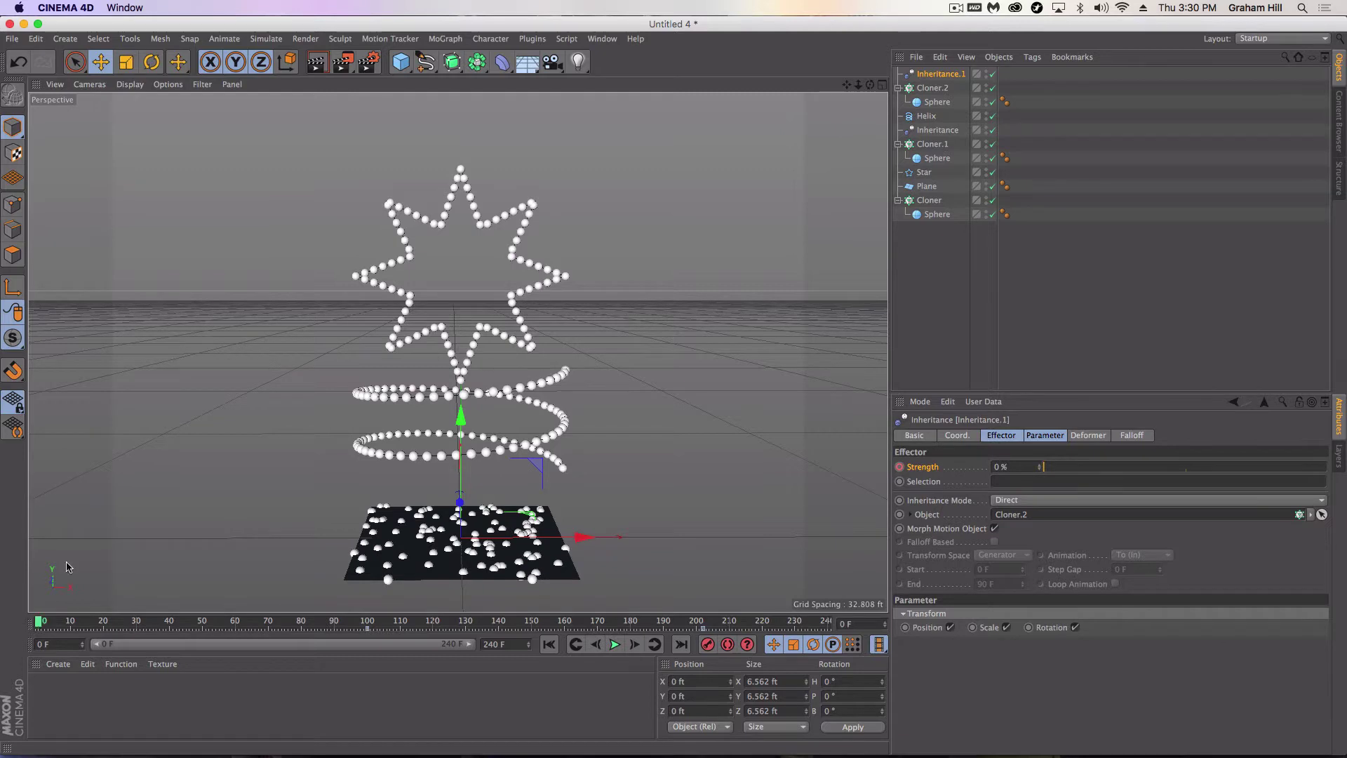
Disable Cloner.2, Cloner.1, Star and Helix, keep the plane Cloner enabled, and rewind.
left_click(992, 88)
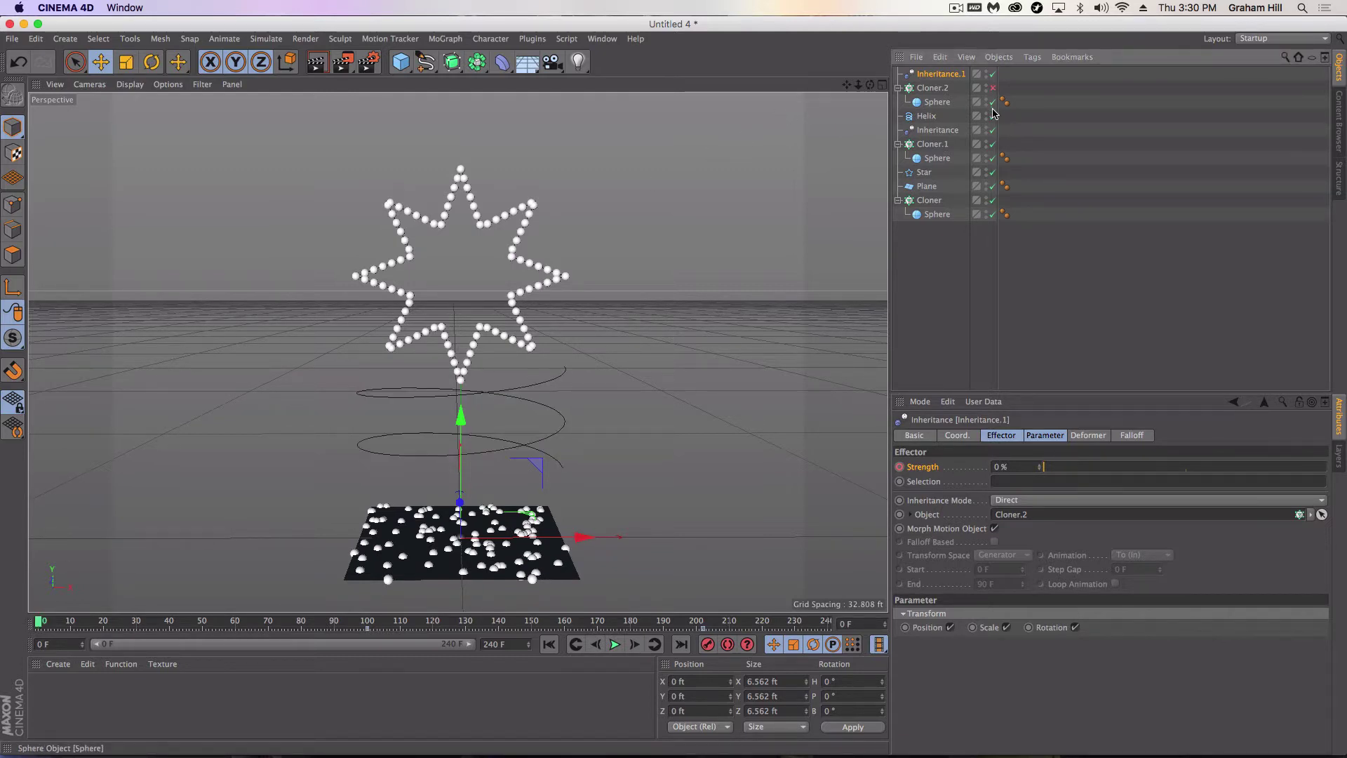
left_click(992, 144)
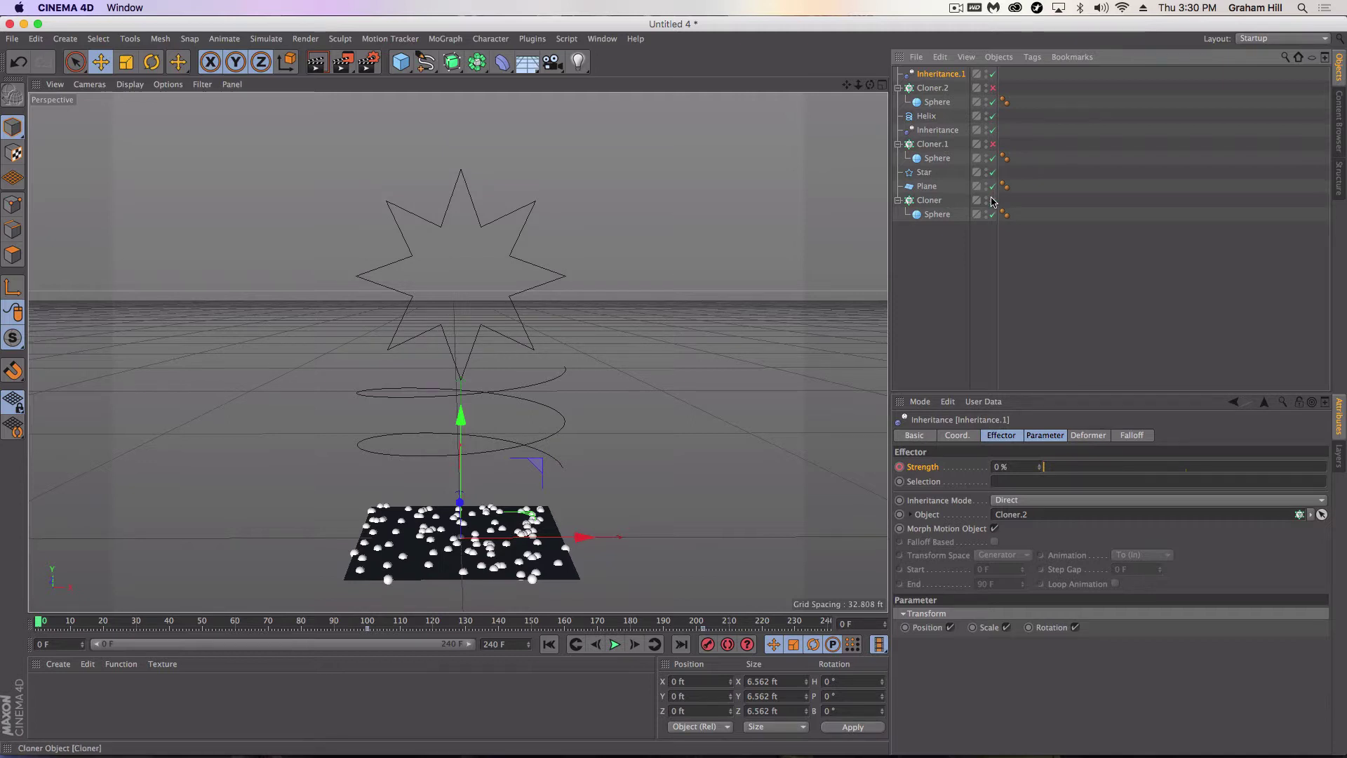
left_click(992, 200)
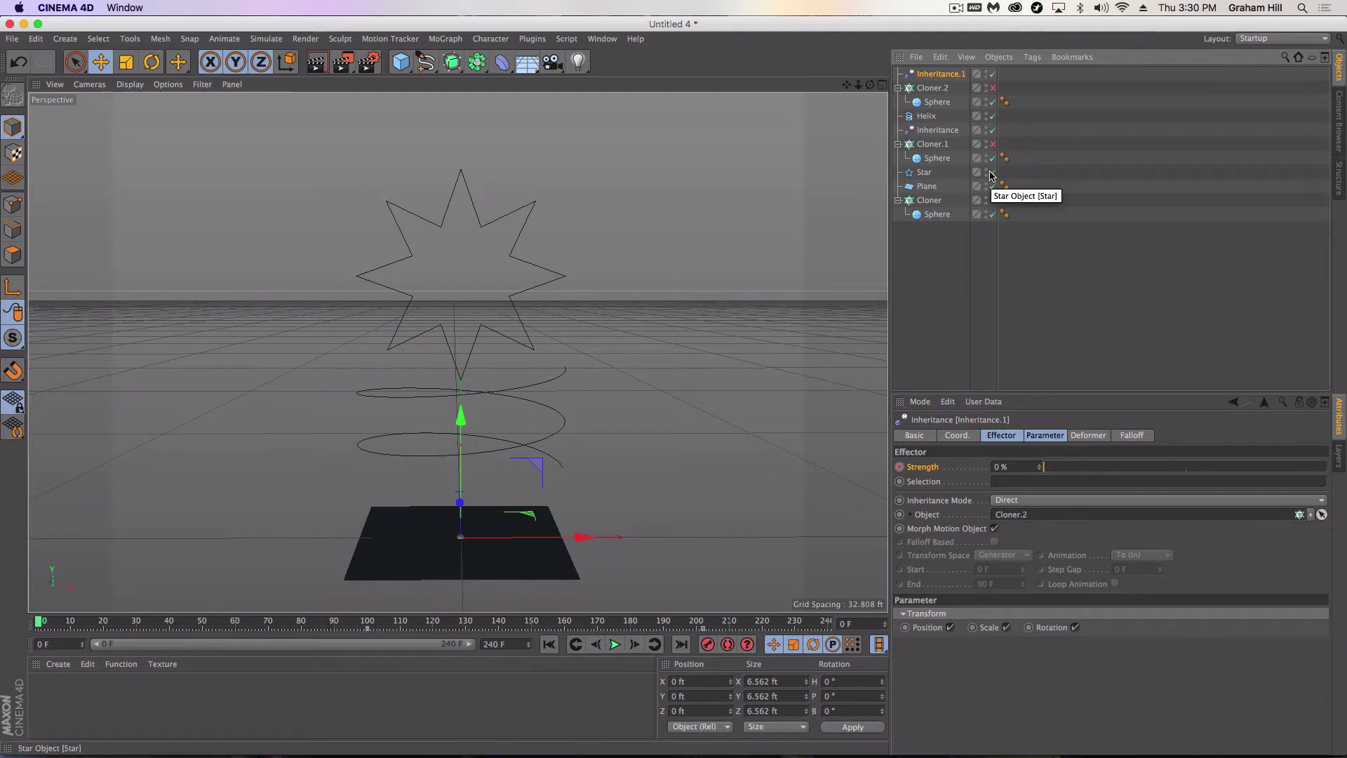
left_click(992, 172)
left_click(992, 200)
left_click(992, 115)
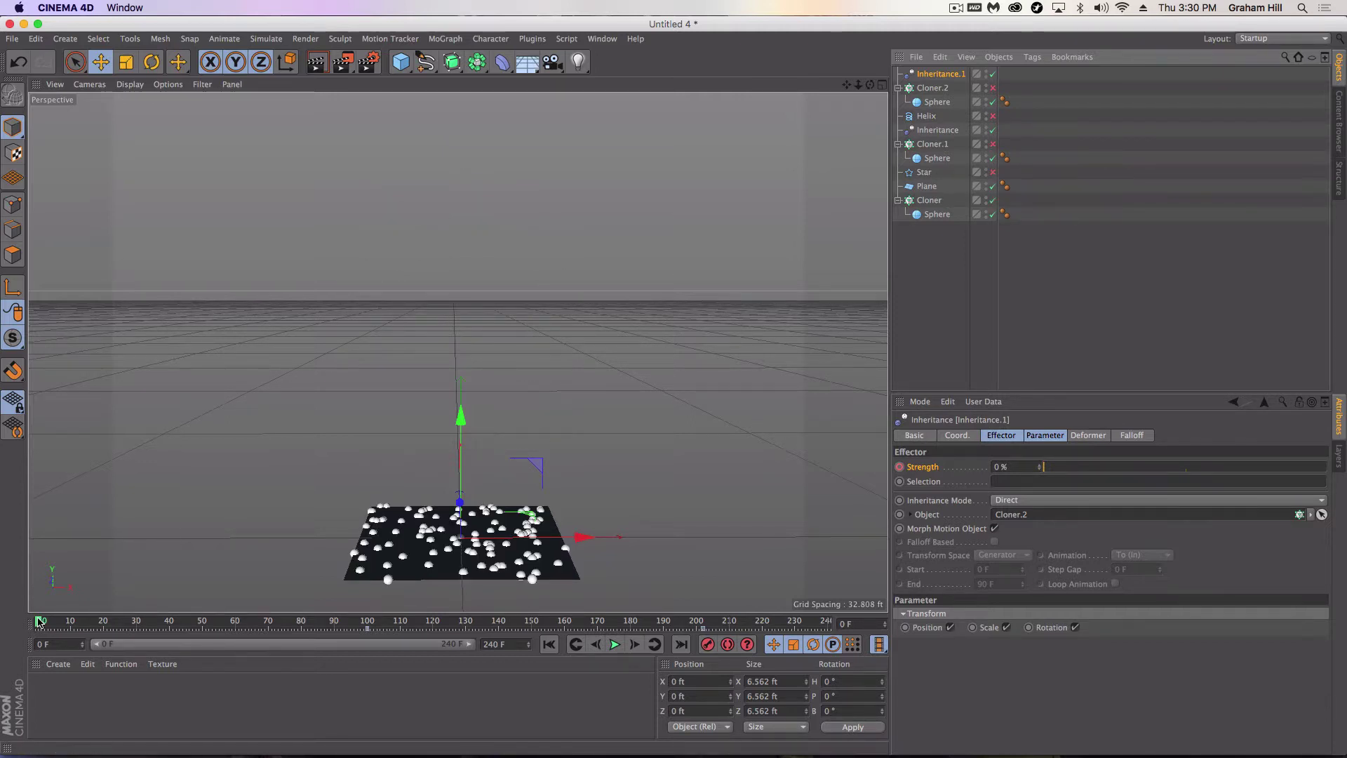
mouse_move(40, 622)
left_mouse_down()
mouse_move(70, 623)
mouse_move(28, 624)
left_mouse_up()
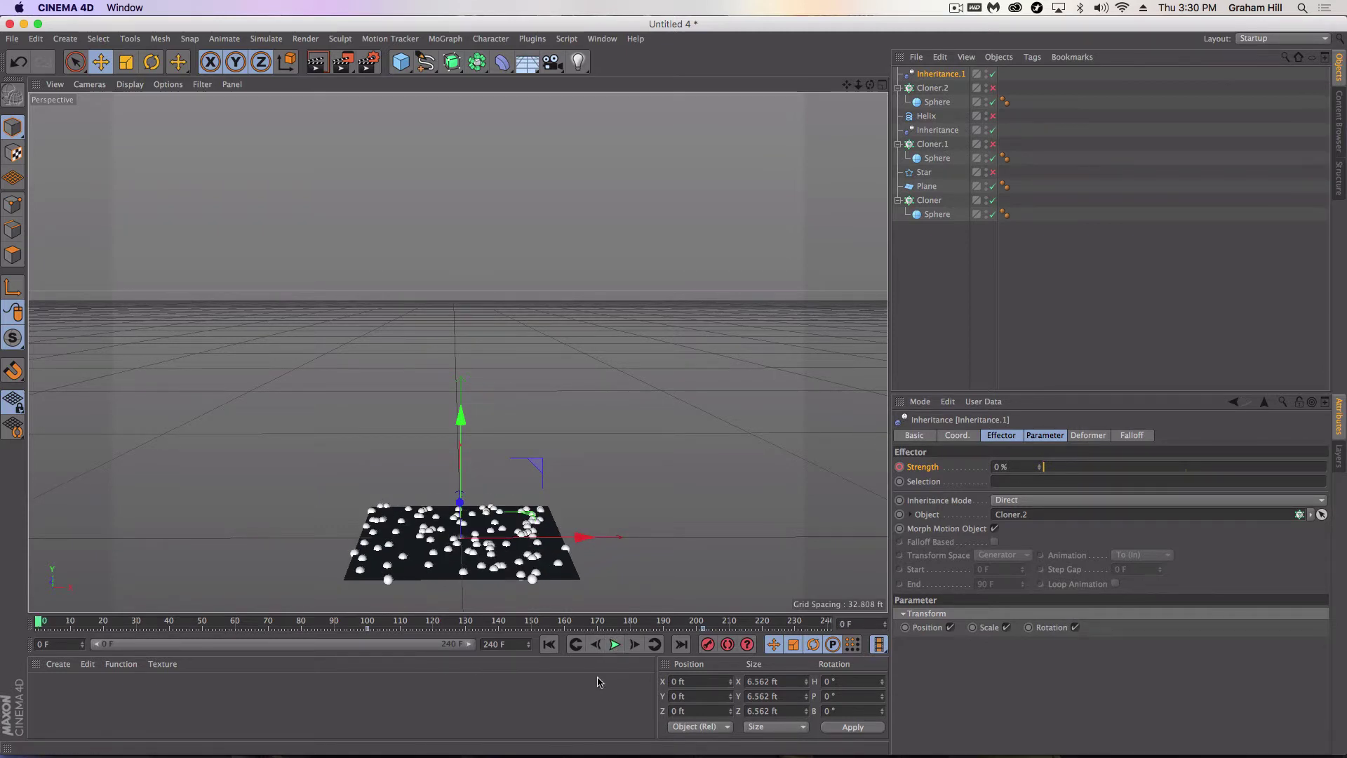
Play the spheres rising into the star, stop, scrub back to the finished star, and select Cloner.2.
left_click(617, 645)
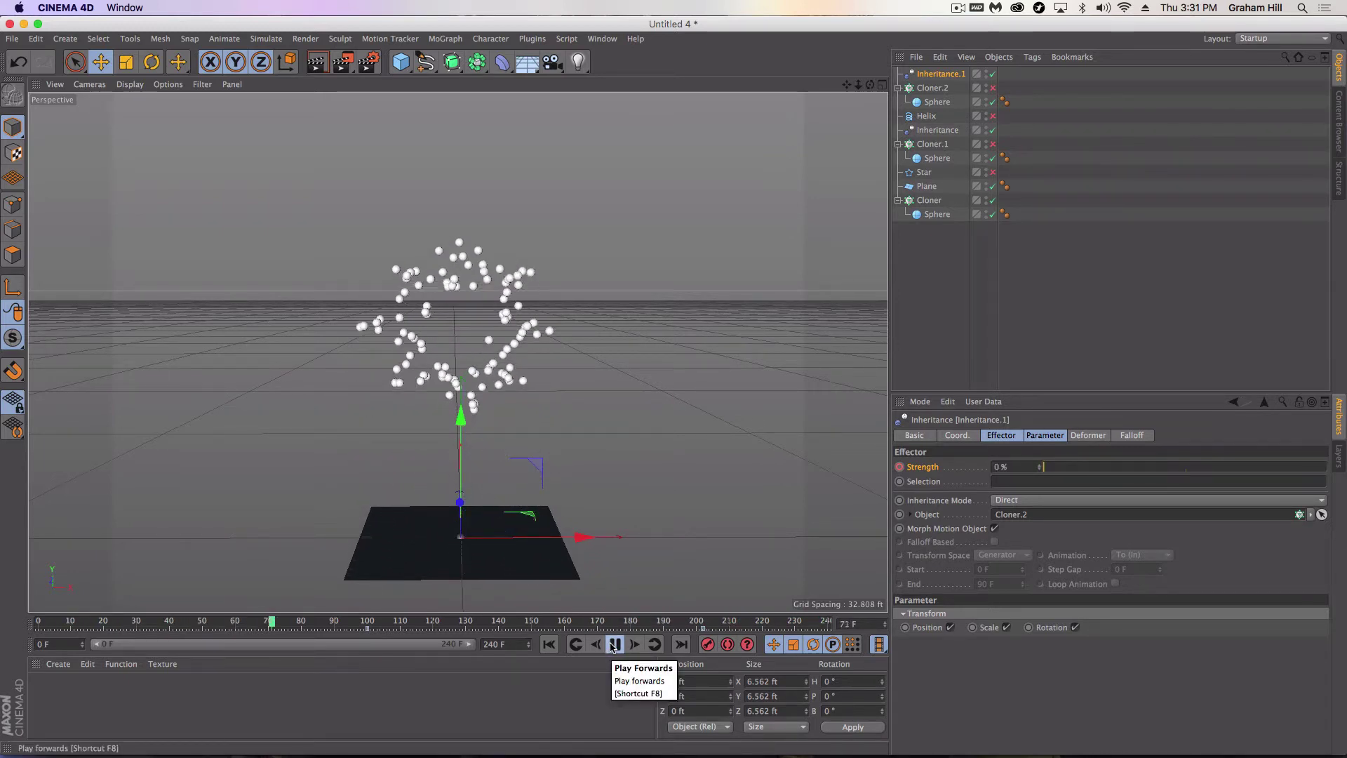
left_click(614, 645)
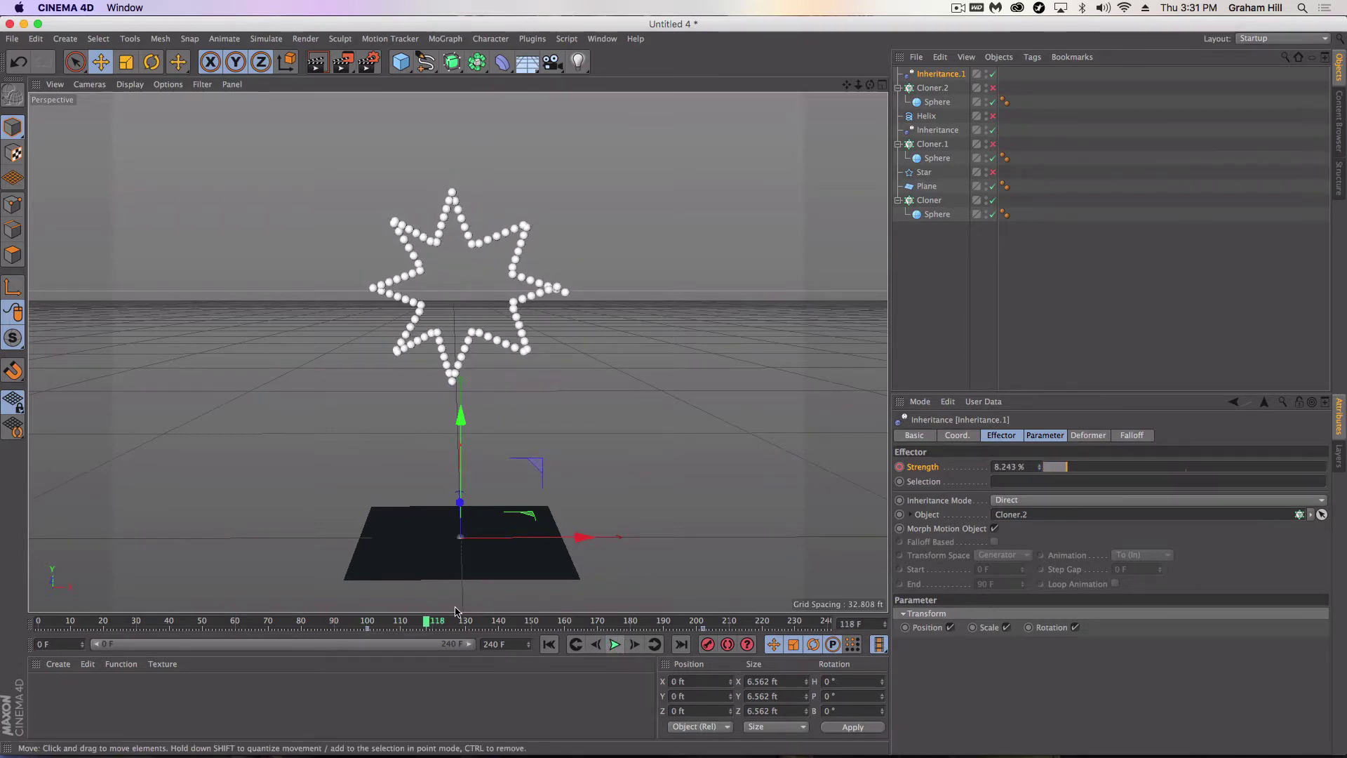
left_click_drag(430, 622, 340, 633)
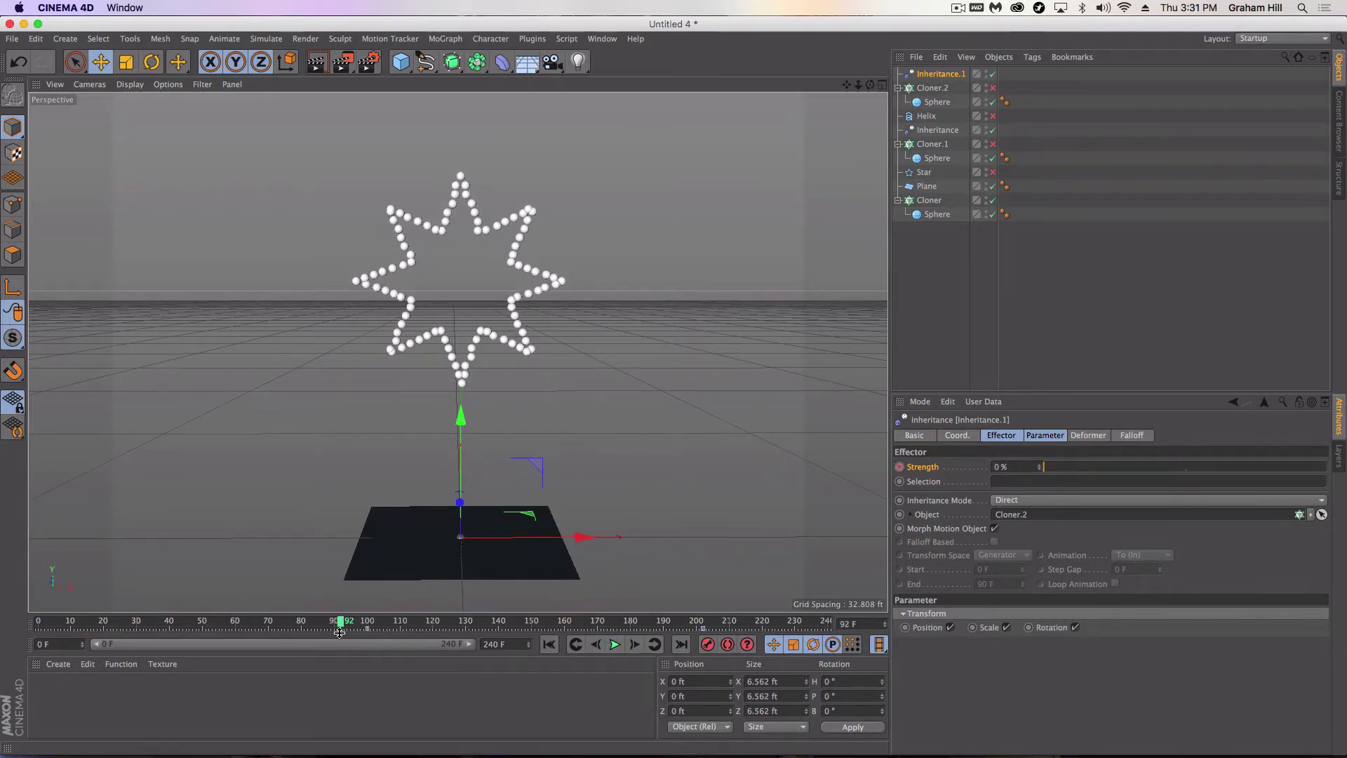
left_click(933, 88)
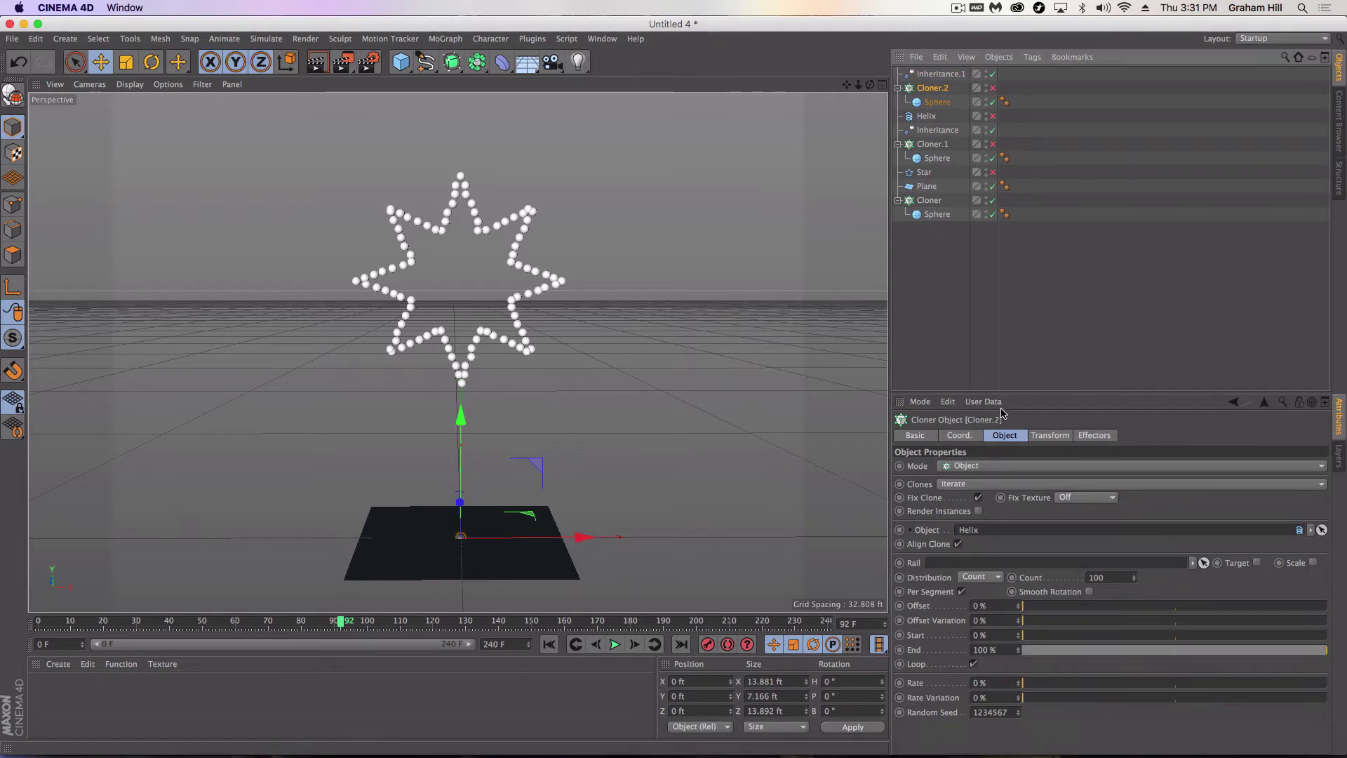
Try and undo heading rotations on Cloner.2 and the Star spline, then select Cloner.1.
left_click(959, 434)
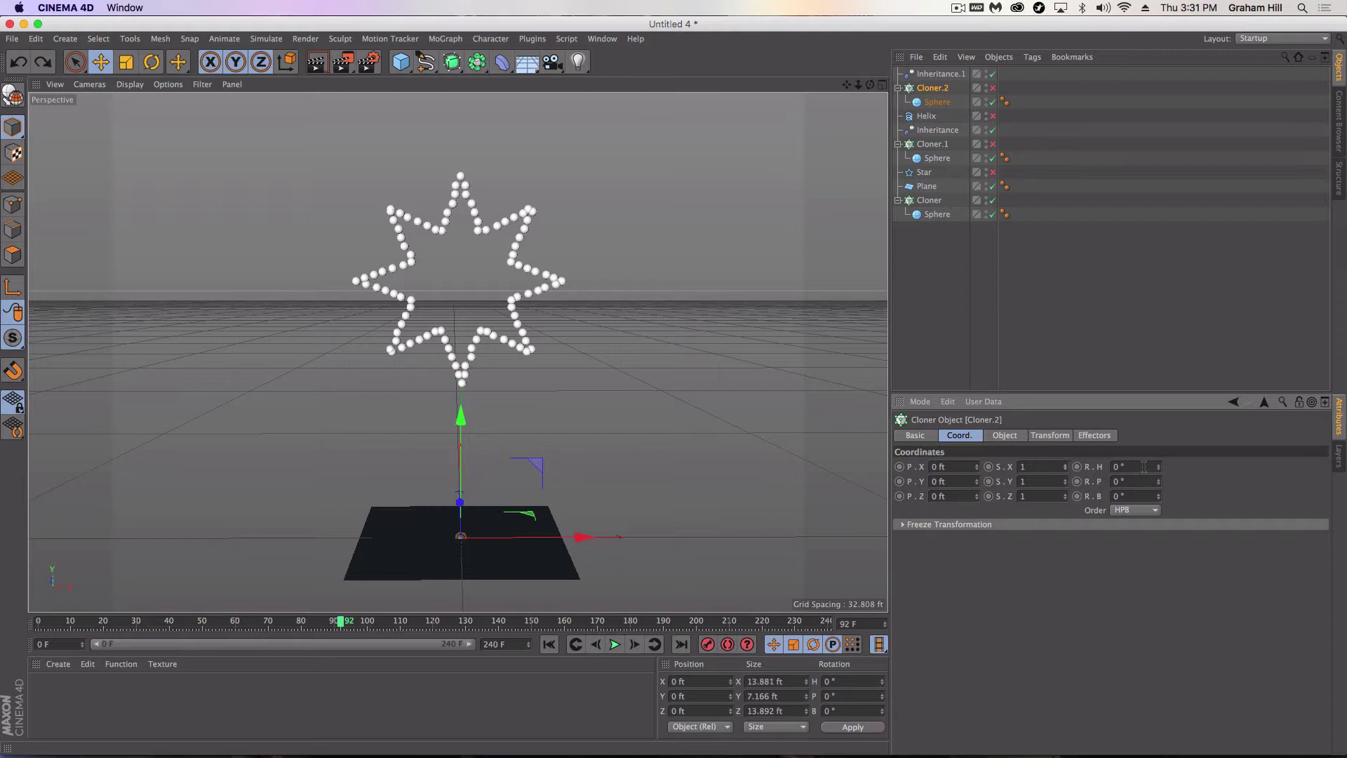
left_click_drag(1158, 468, 1149, 468)
left_click(926, 173)
left_click_drag(1159, 468, 1188, 467)
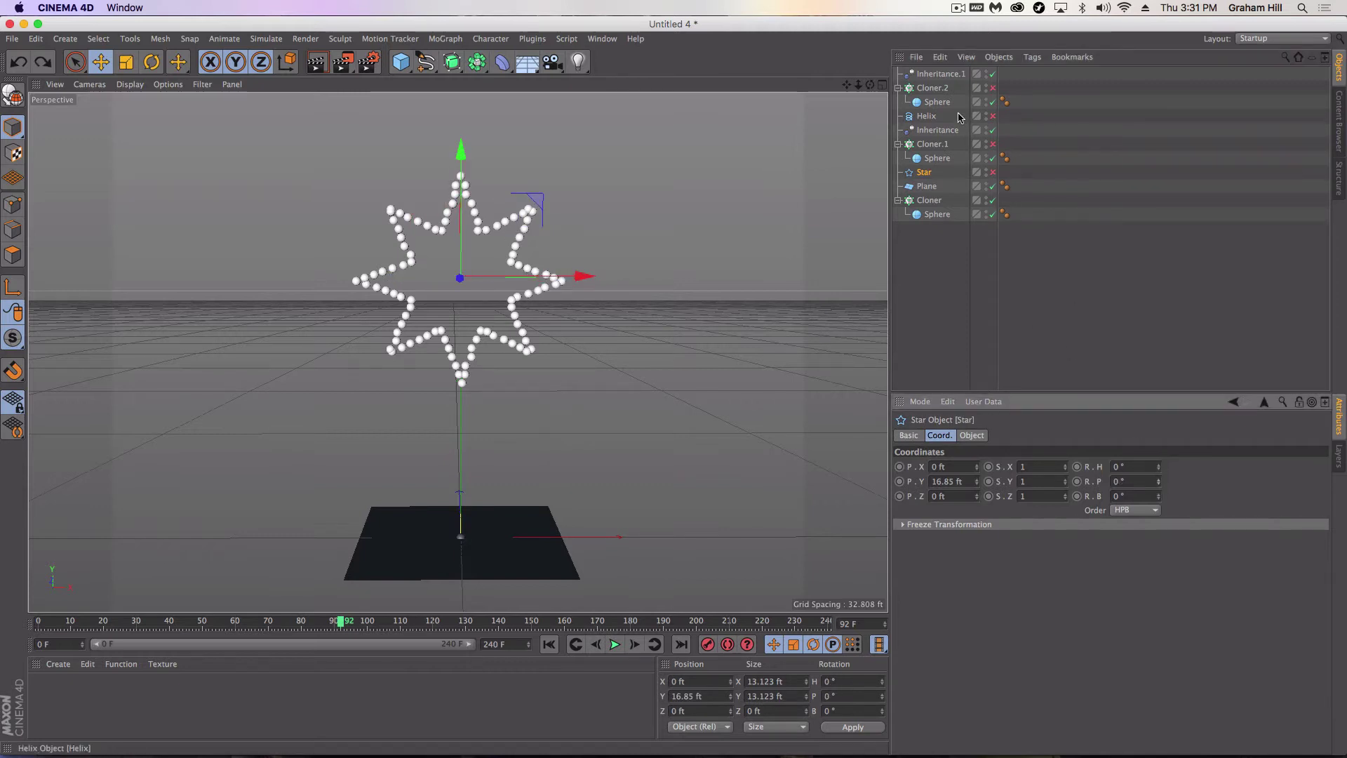
left_click(935, 90)
key("super+z")
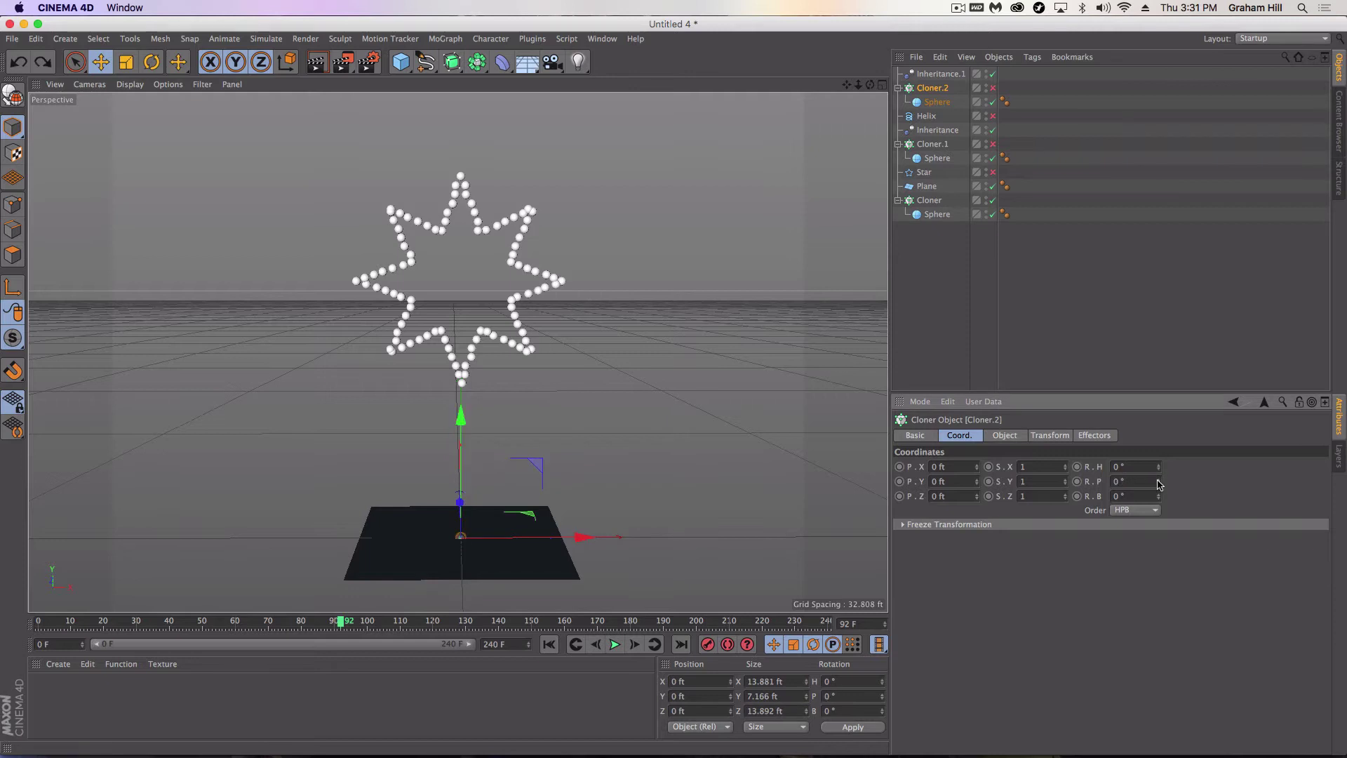
left_click(941, 148)
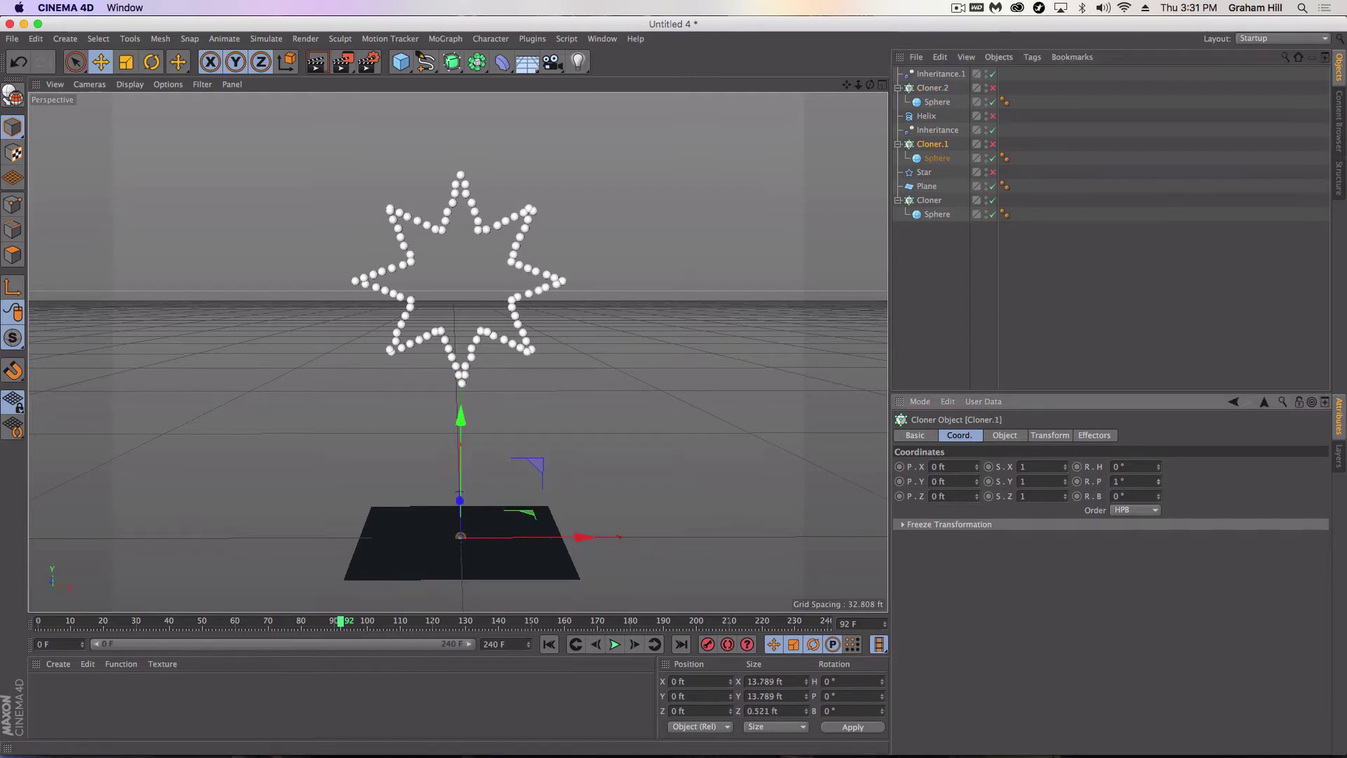
key("super+z")
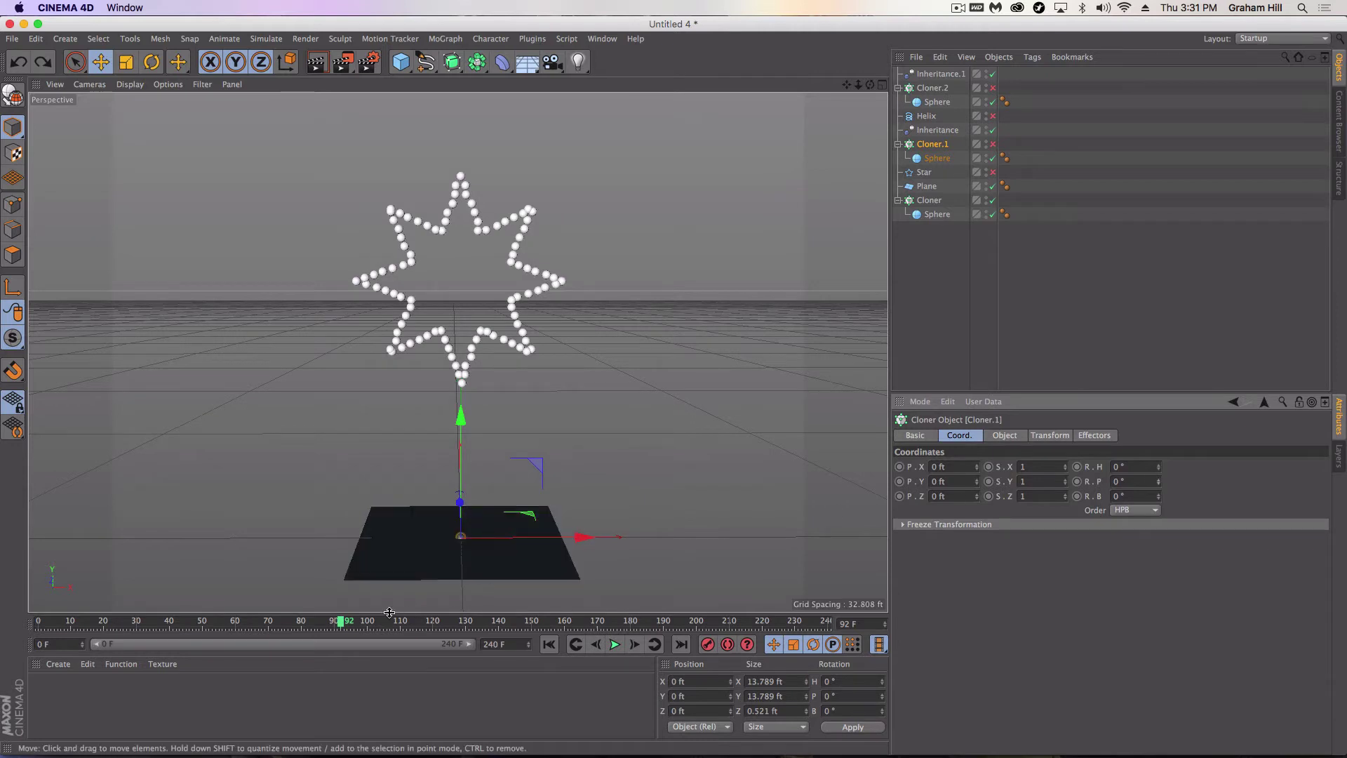
Animate Cloner.1's heading from 0° at frame 87 to 180° at frame 121 and play it back.
left_click_drag(342, 626, 324, 629)
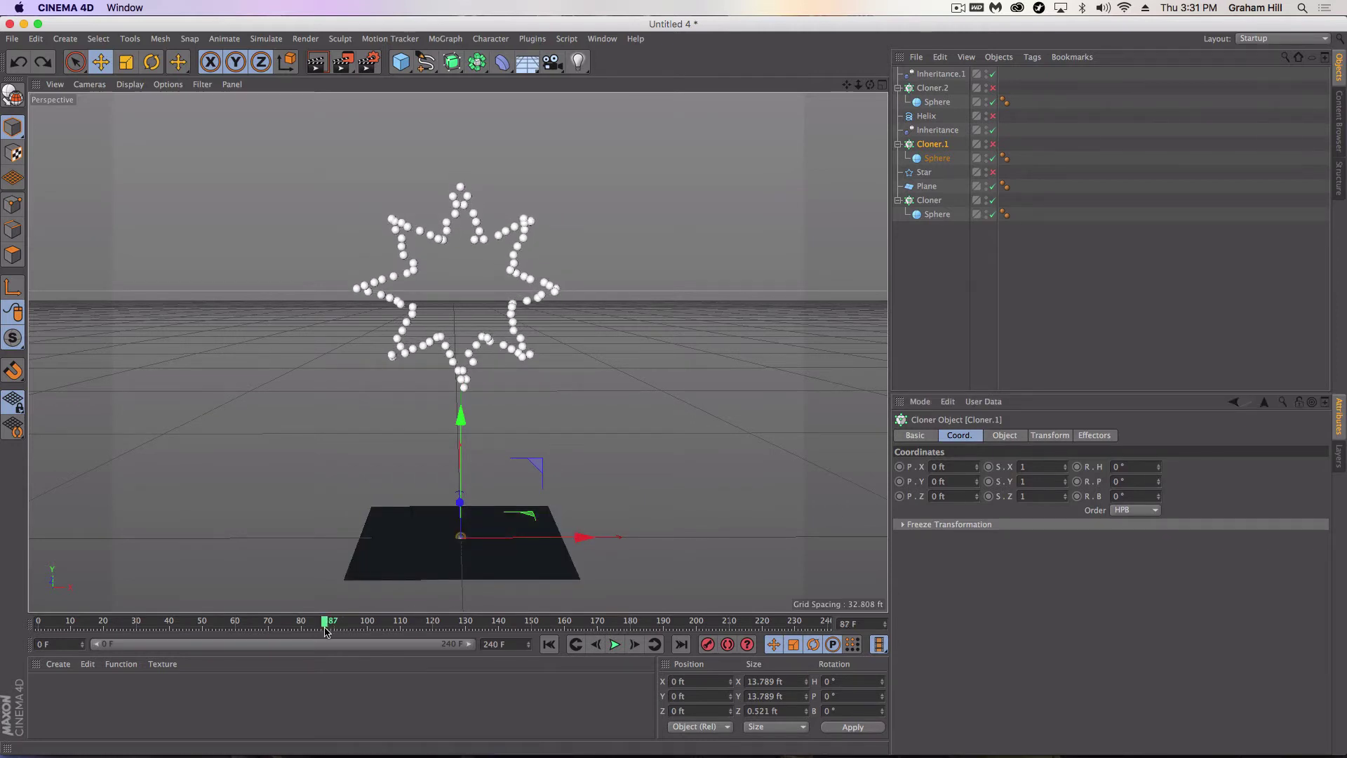
left_click_drag(1158, 467, 1160, 470)
key("super+z")
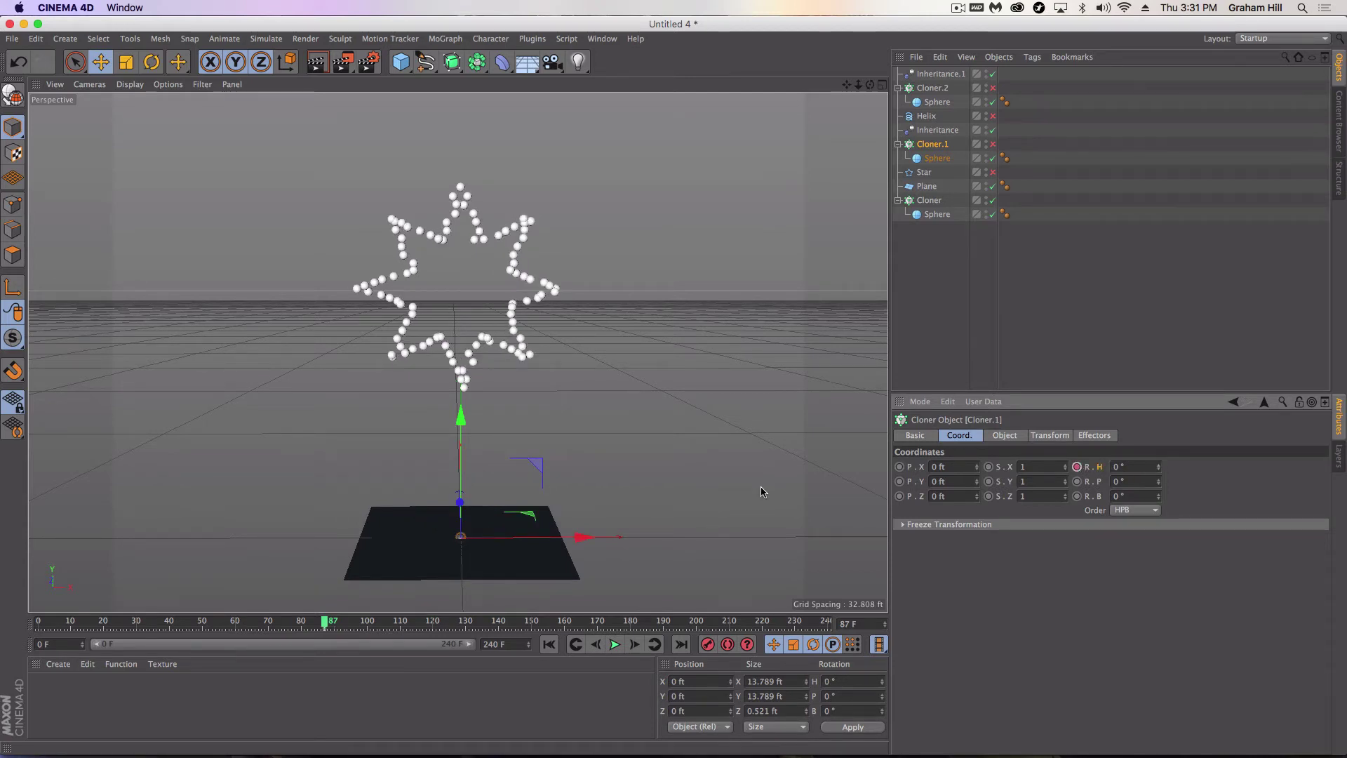
left_click_drag(325, 625, 435, 631)
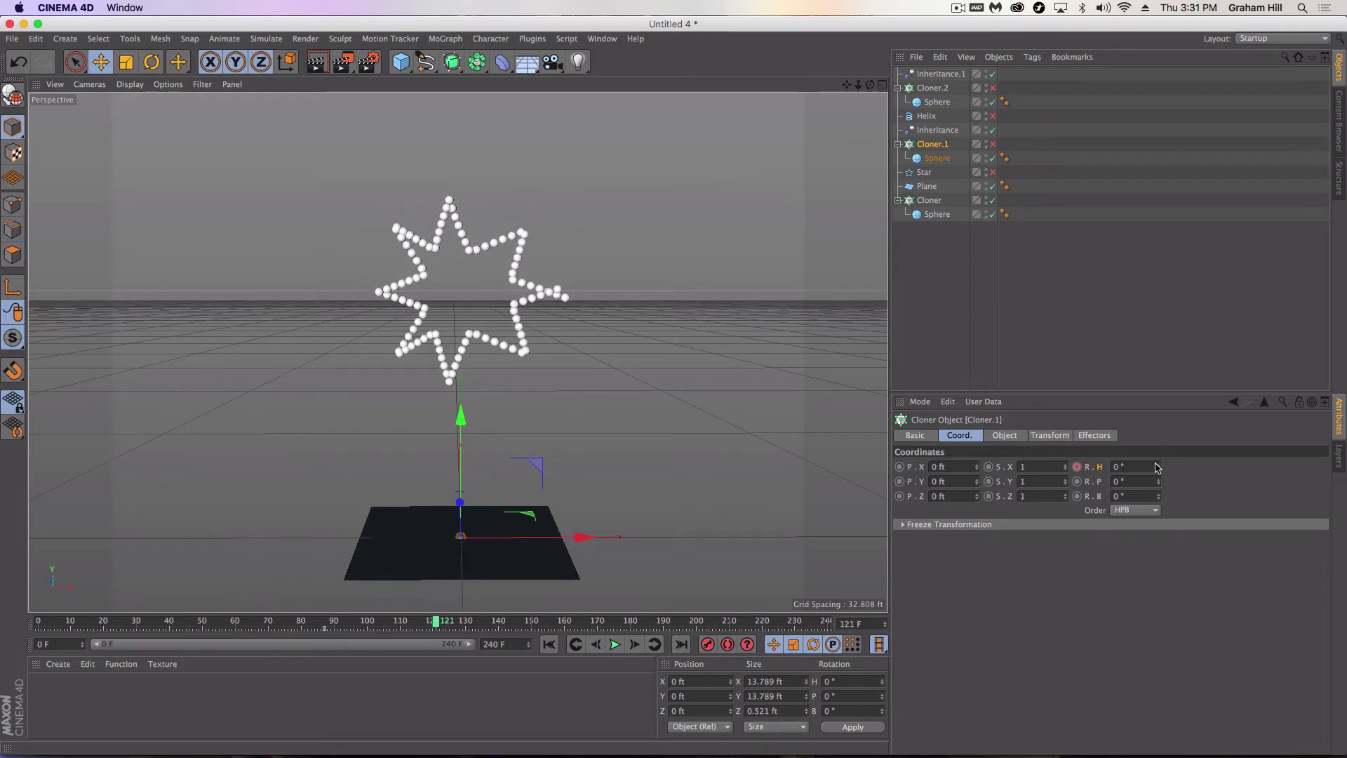
mouse_move(1157, 468)
left_mouse_down()
mouse_move(1157, 326)
mouse_move(1157, 340)
left_mouse_up()
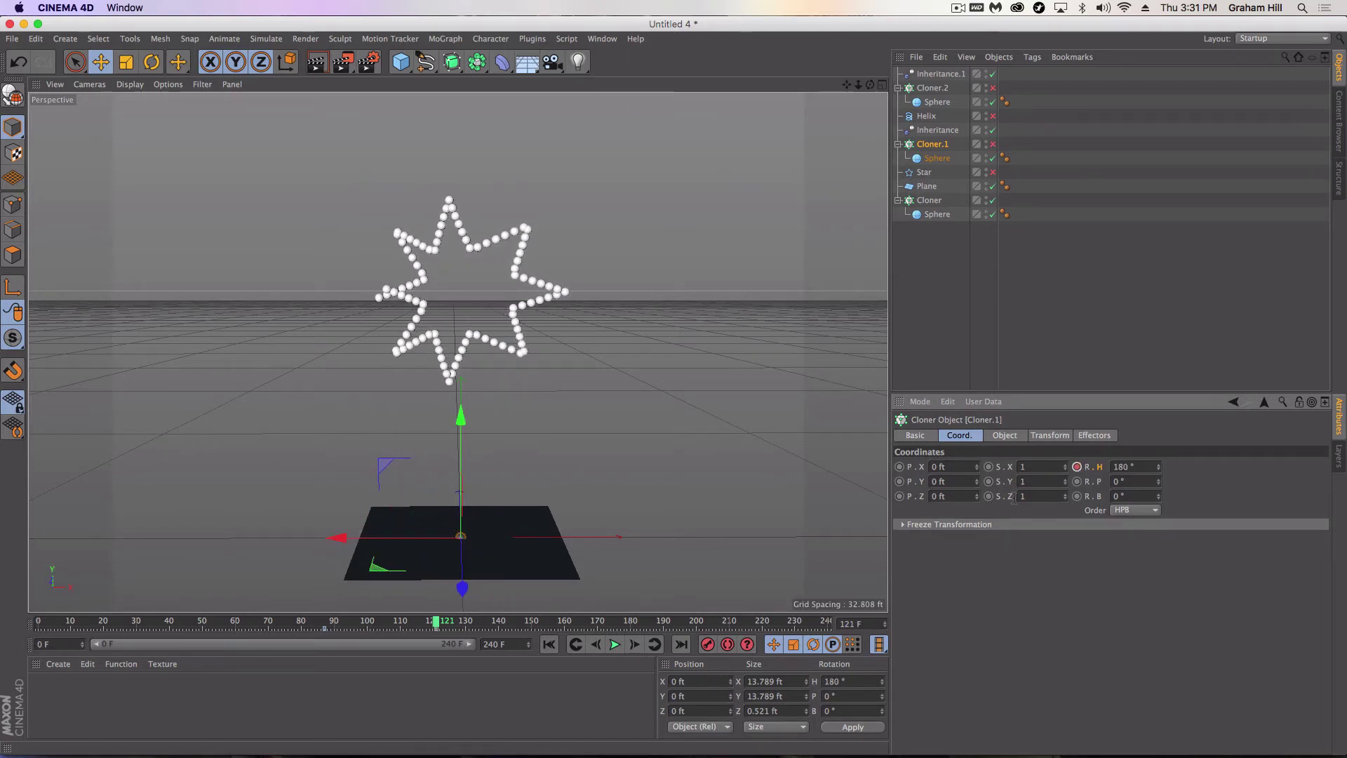
left_click_drag(436, 620, 143, 621)
left_click(613, 647)
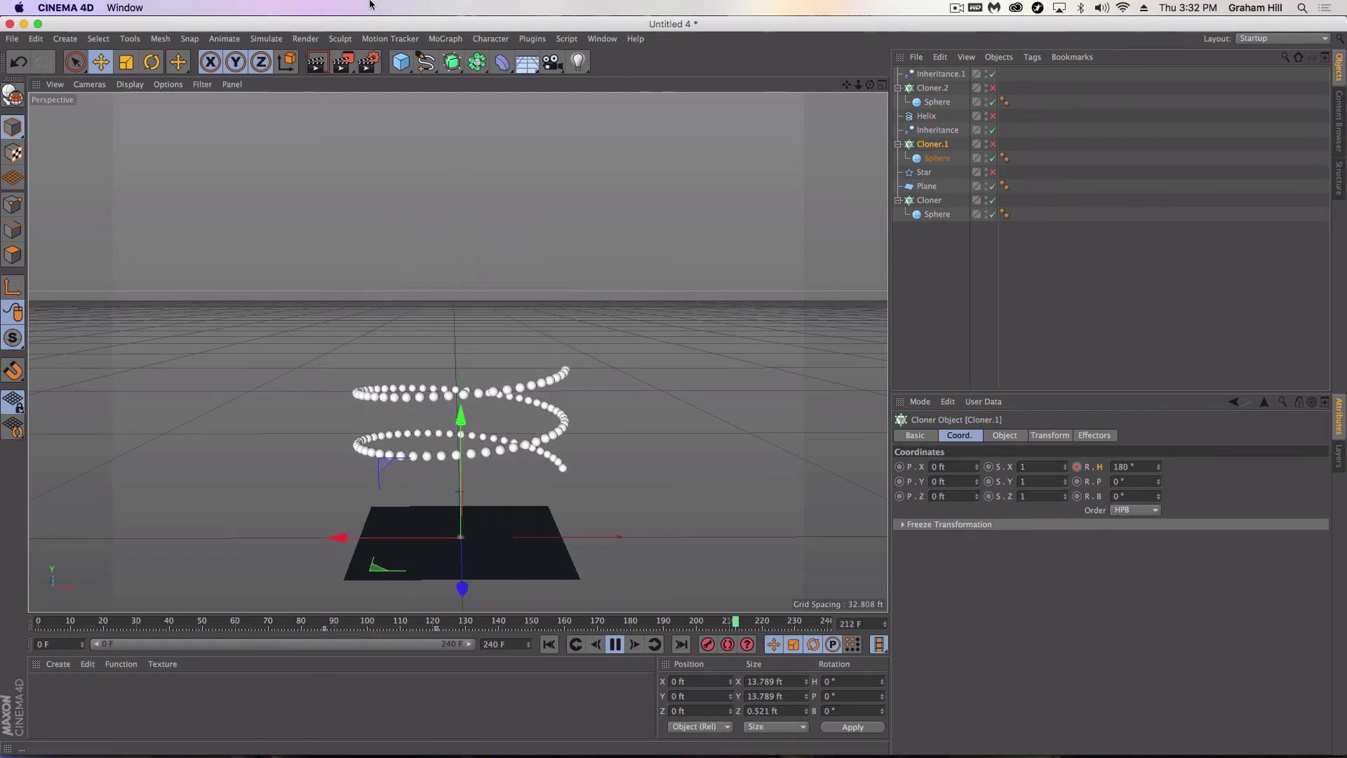
left_click(446, 39)
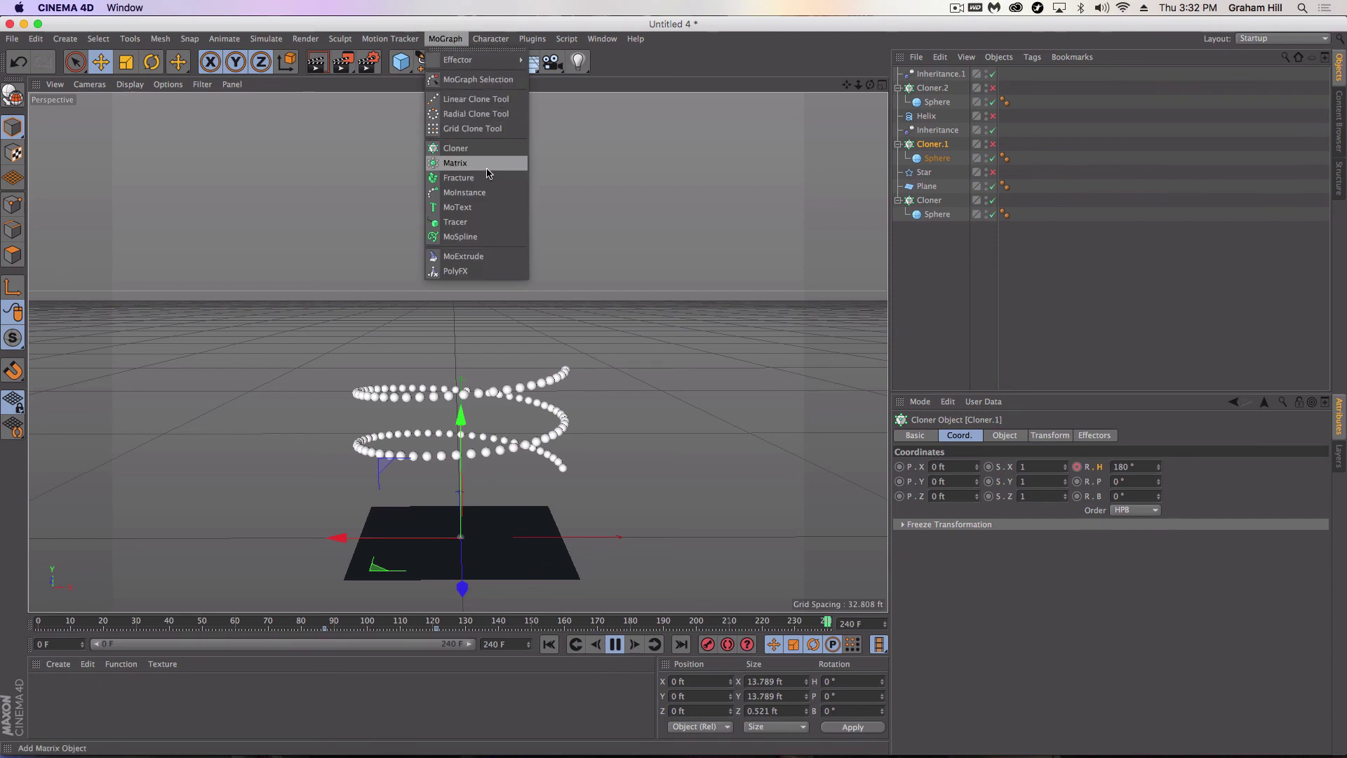
left_click(562, 33)
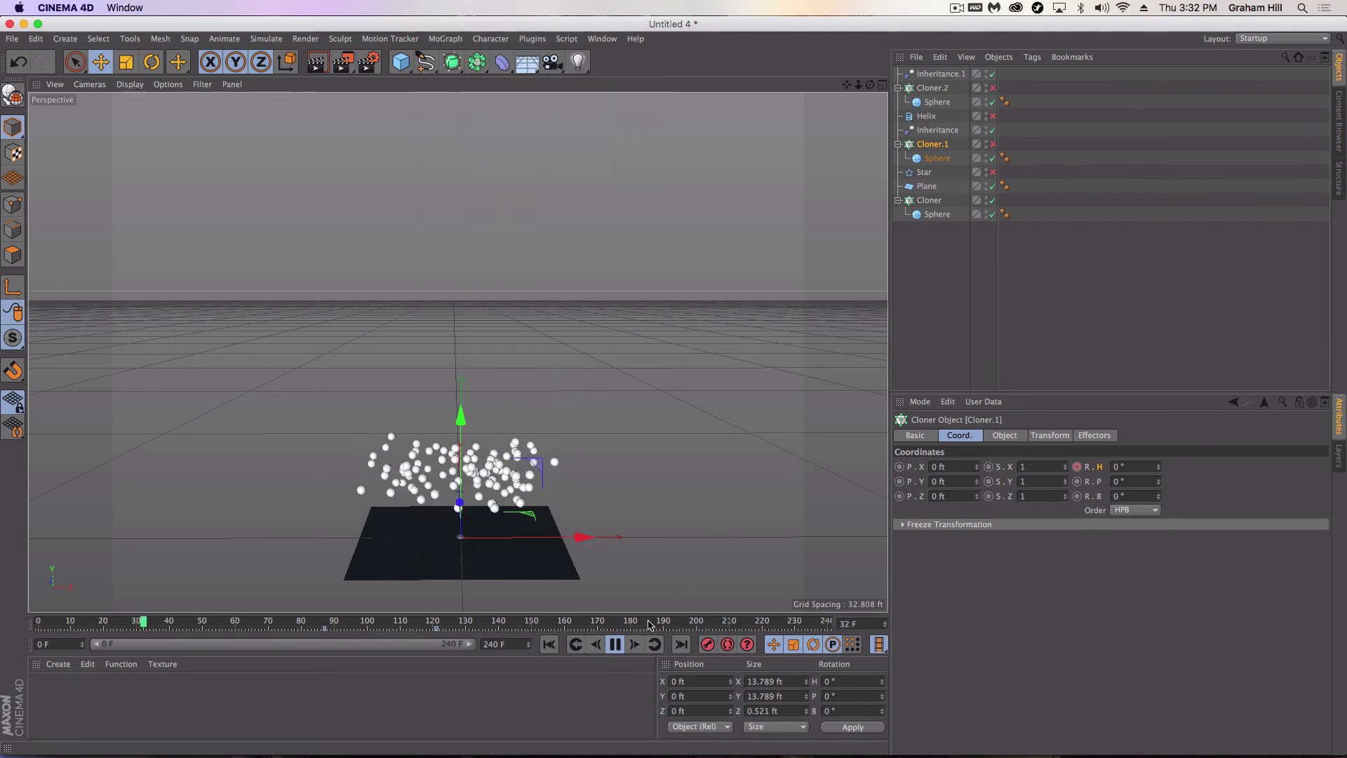